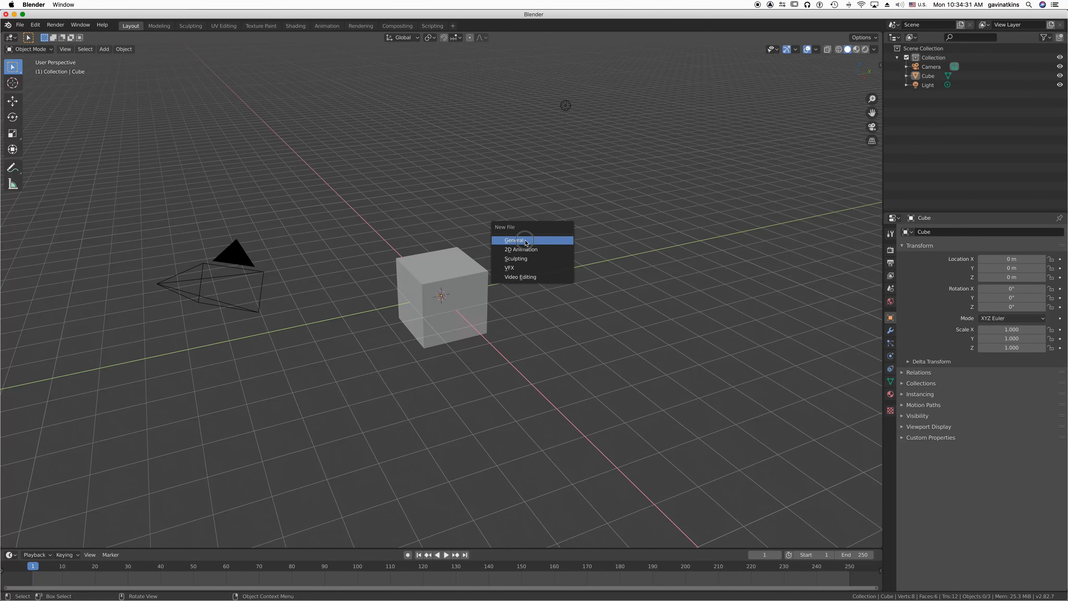
Create a new General scene, select the default cube and look at it through the camera
{"action": "left_click", "coordinate": [525, 241]}
{"action": "left_click", "coordinate": [451, 321]}
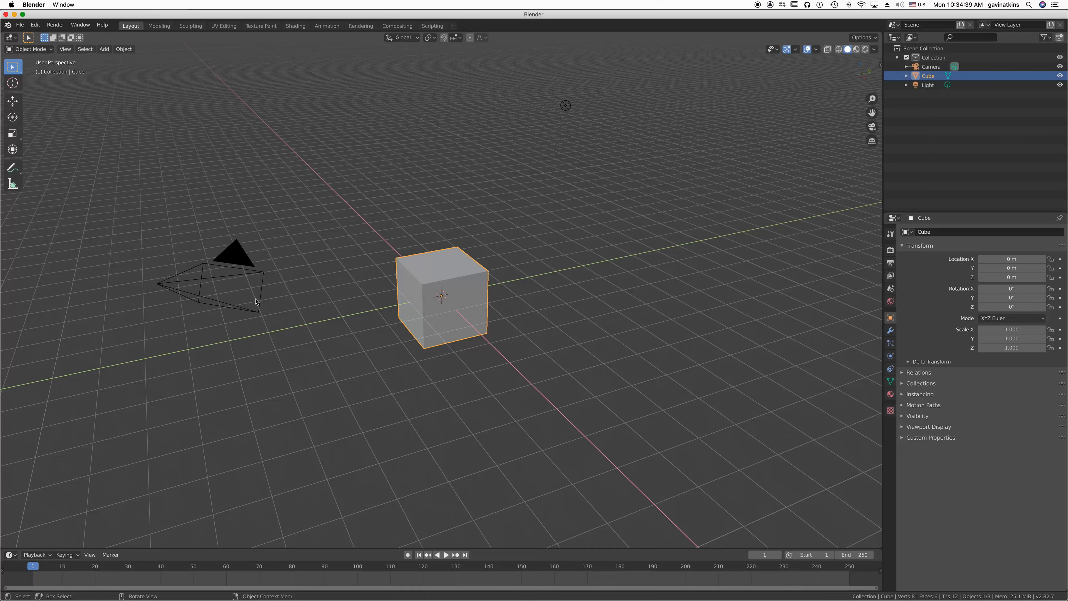
{"action": "middle_click_drag", "start_coordinate": [255, 302], "coordinate": [211, 287]}
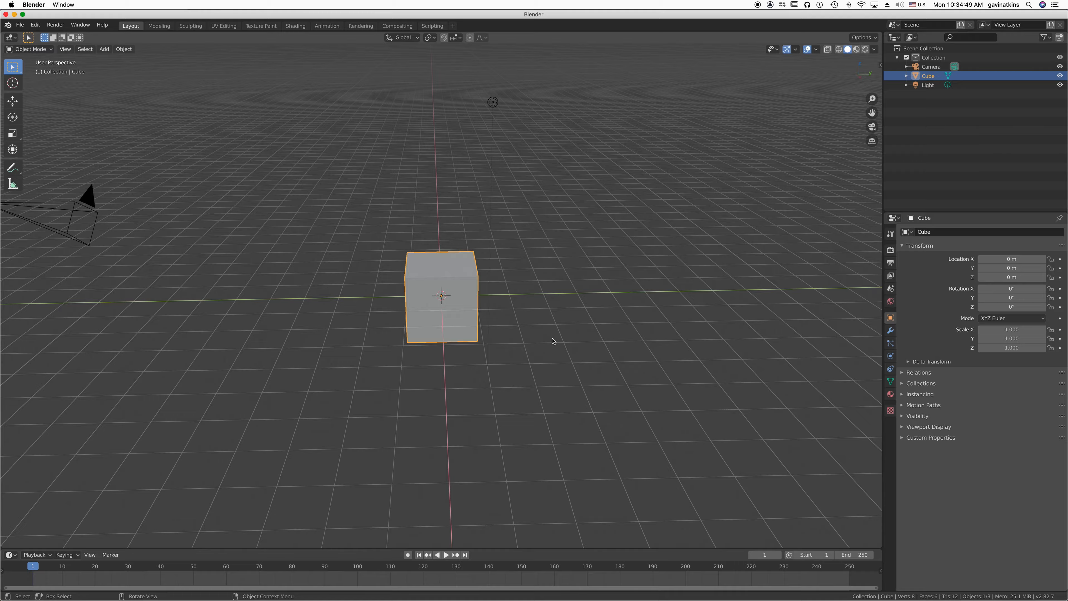
{"action": "key", "text": "KP_0"}
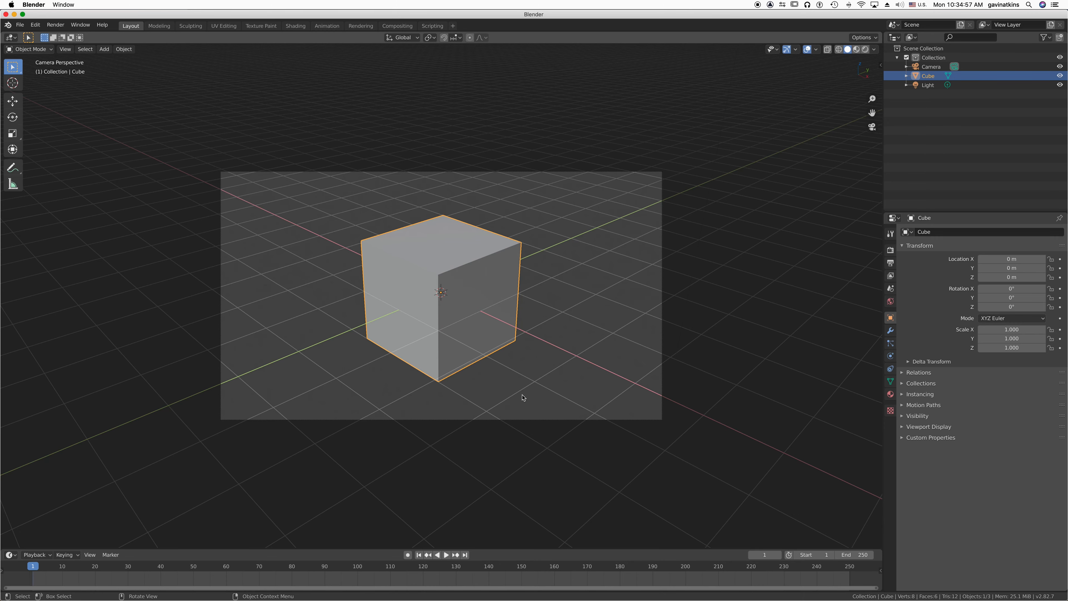
{"action": "middle_click_drag", "start_coordinate": [522, 397], "coordinate": [522, 395]}
Select the camera and move it along the global X axis by about -5.08 m
{"action": "left_click", "coordinate": [19, 232]}
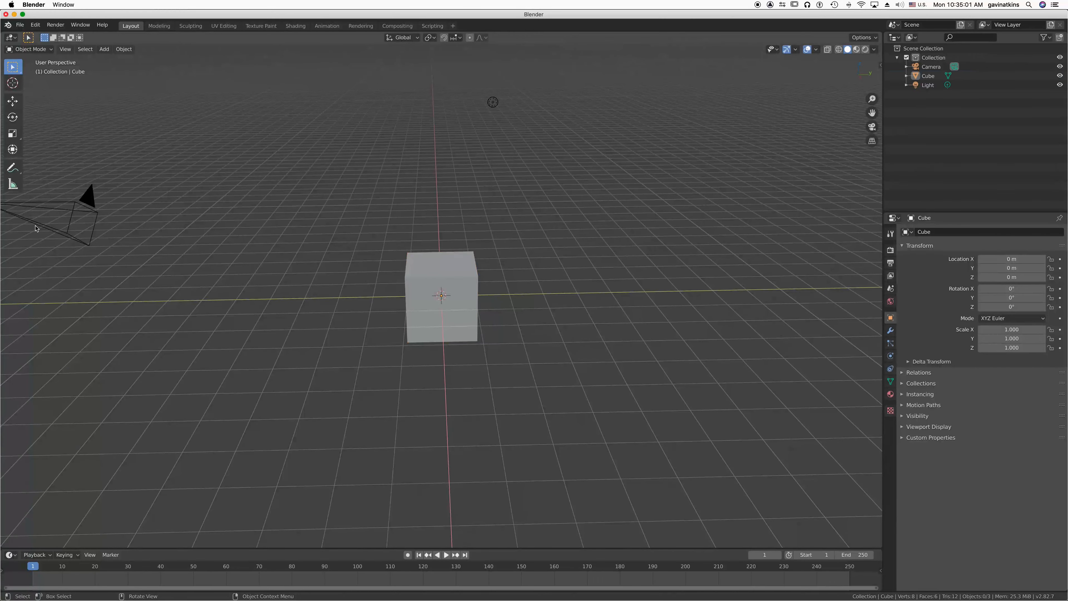
{"action": "left_click", "coordinate": [36, 229]}
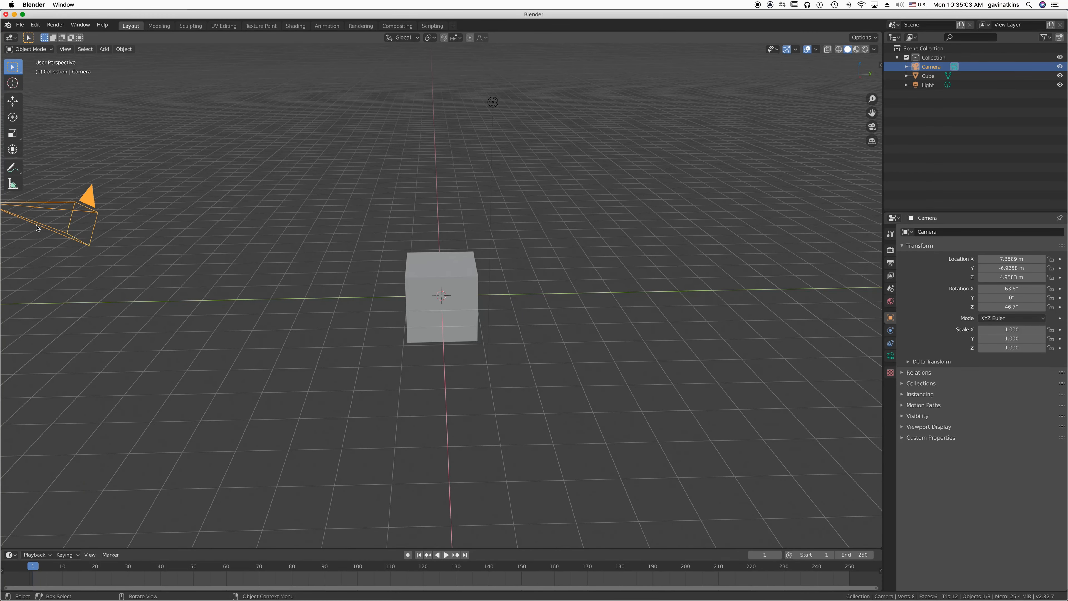
{"action": "key", "text": "g"}
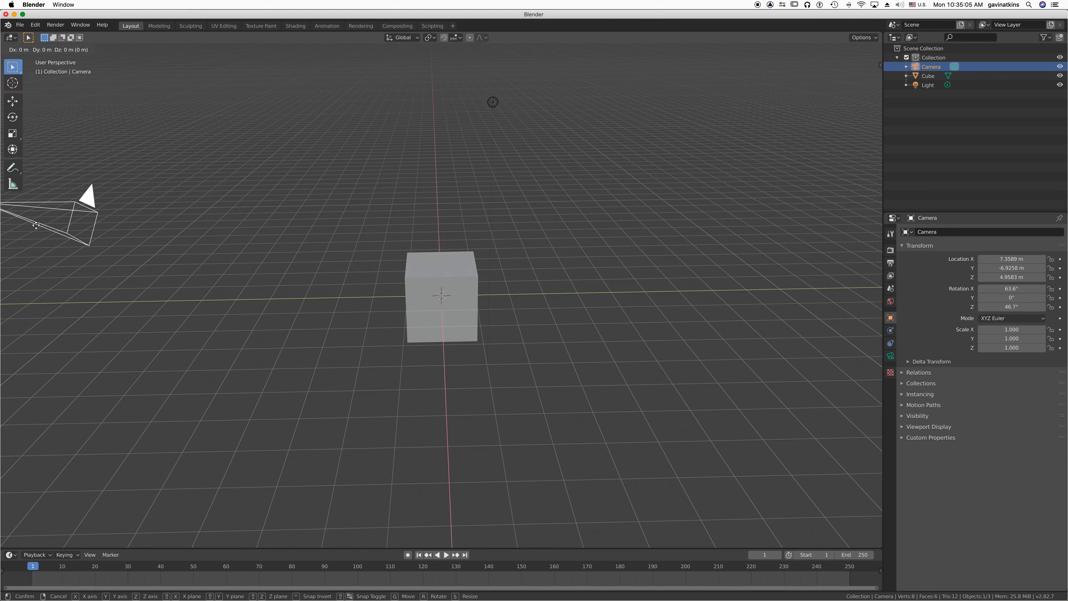
{"action": "key", "text": "x"}
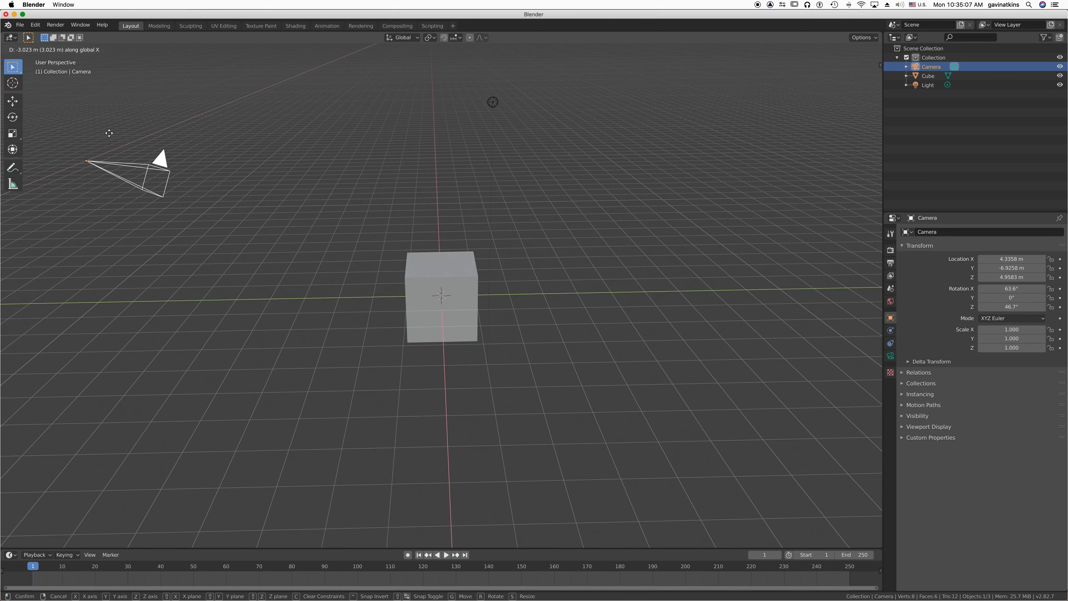
{"action": "left_click", "coordinate": [144, 93]}
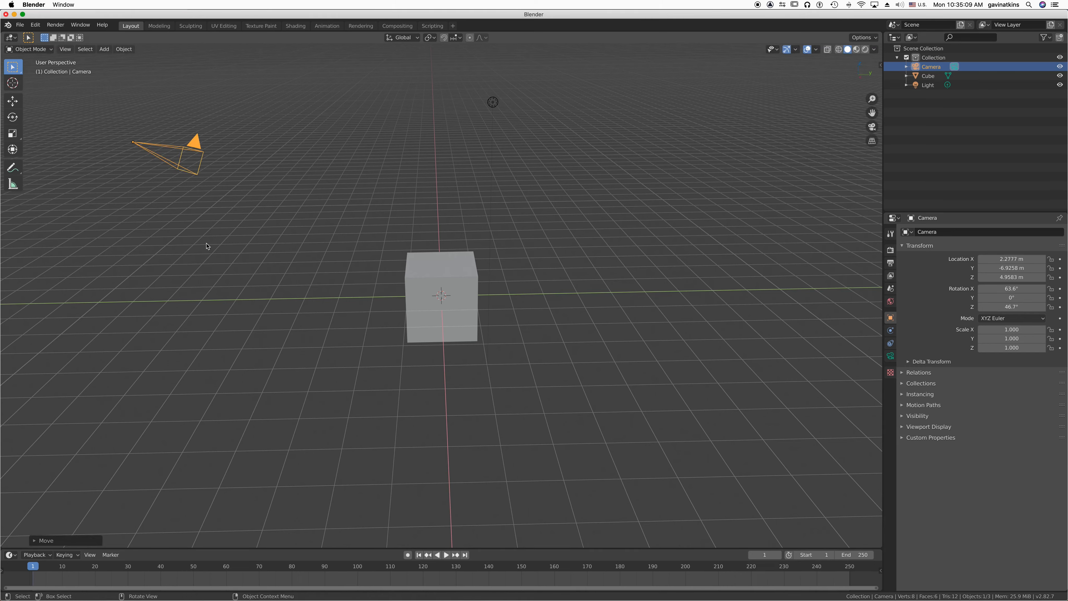
Look through the moved camera, return to the perspective view and undo the camera move
{"action": "key", "text": "KP_0"}
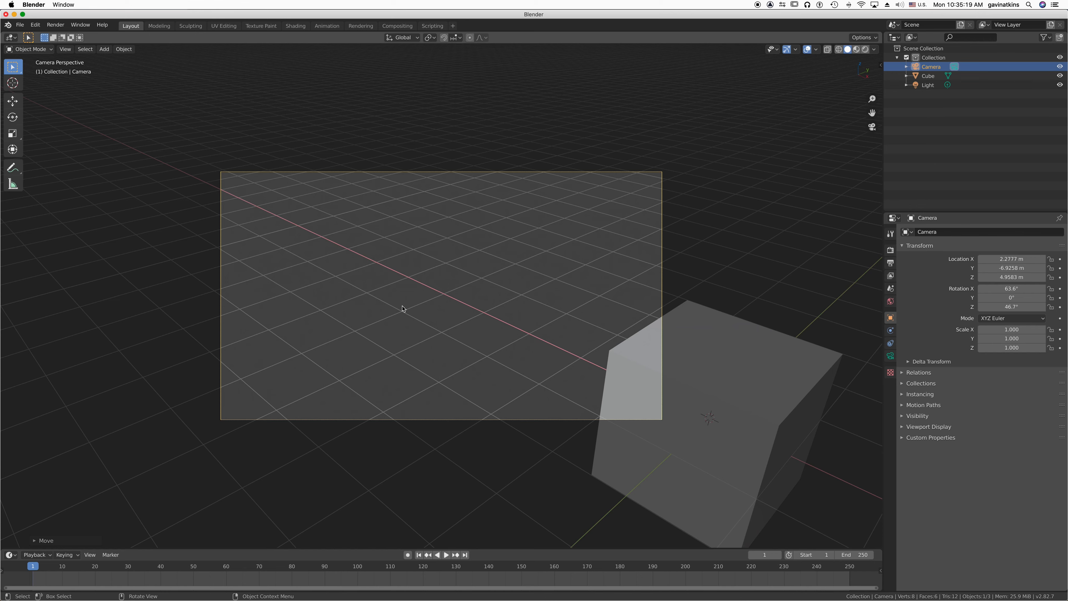
{"action": "key", "text": "KP_0"}
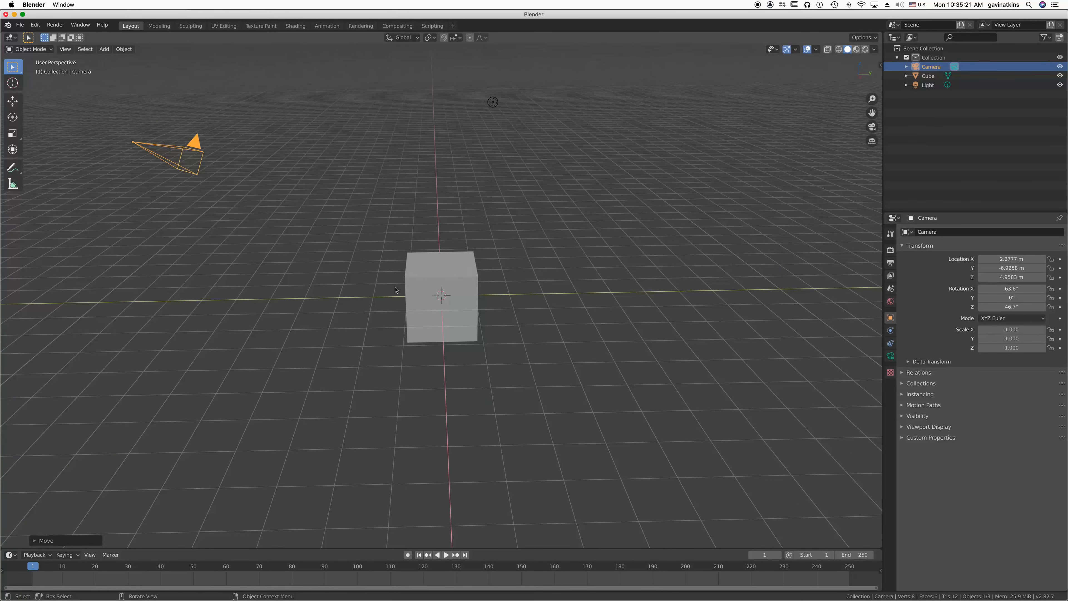
{"action": "key", "text": "super+z"}
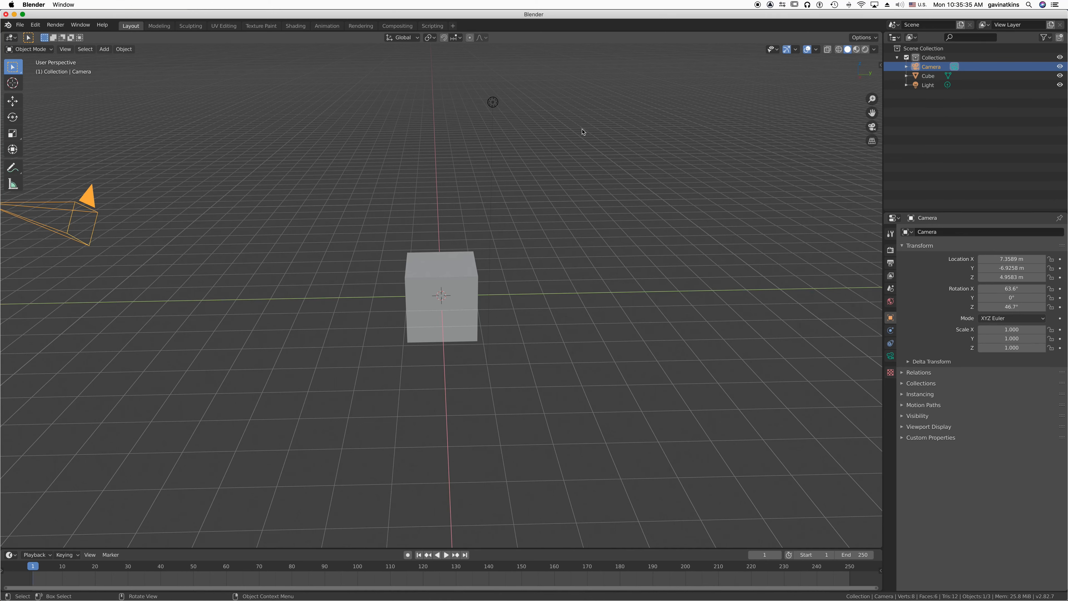
Select the light, cube and camera in turn, ending on the cube, and fit all objects in the view
{"action": "left_click", "coordinate": [497, 104]}
{"action": "left_click", "coordinate": [466, 290]}
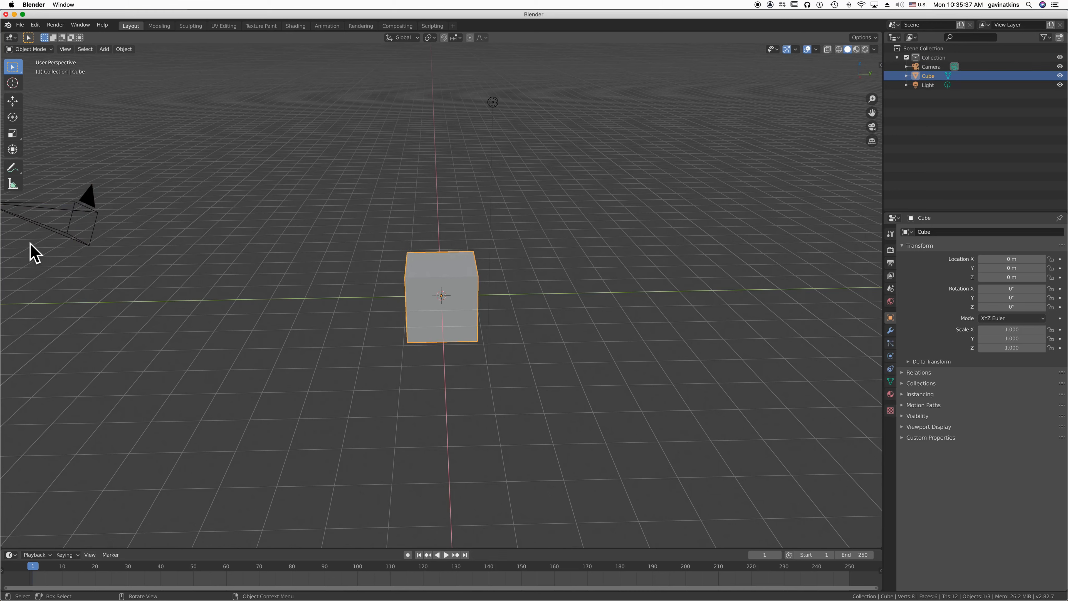
{"action": "left_click", "coordinate": [57, 234]}
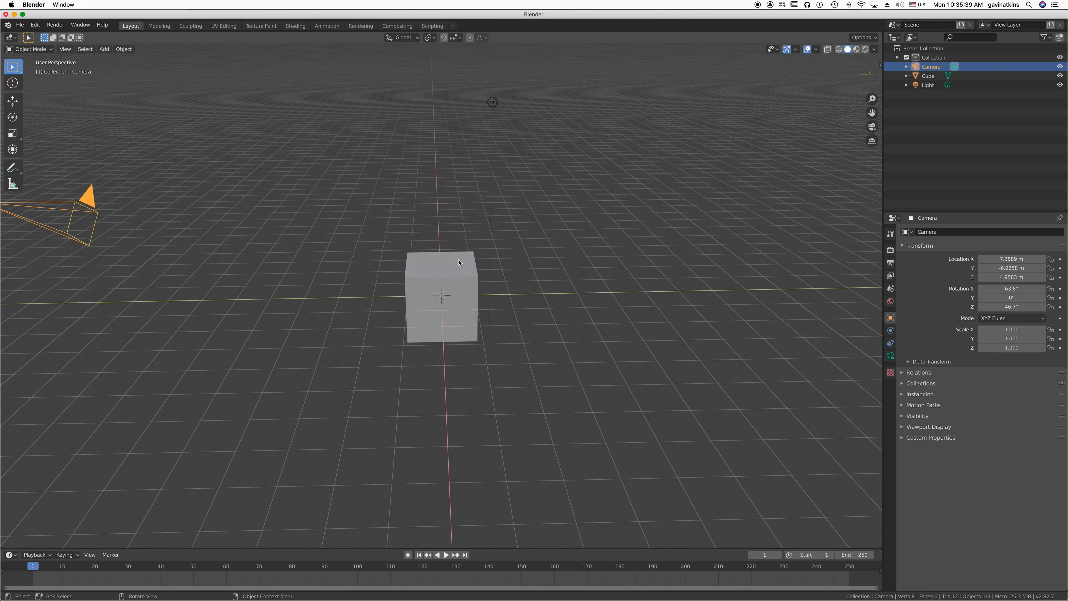
{"action": "left_click", "coordinate": [450, 296]}
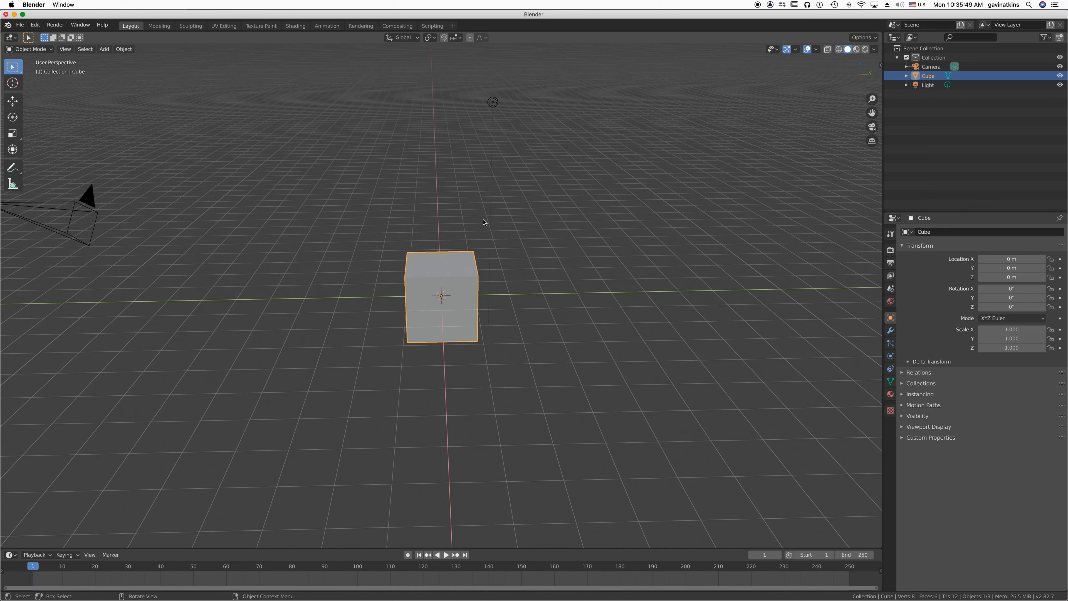
{"action": "key", "text": "Home"}
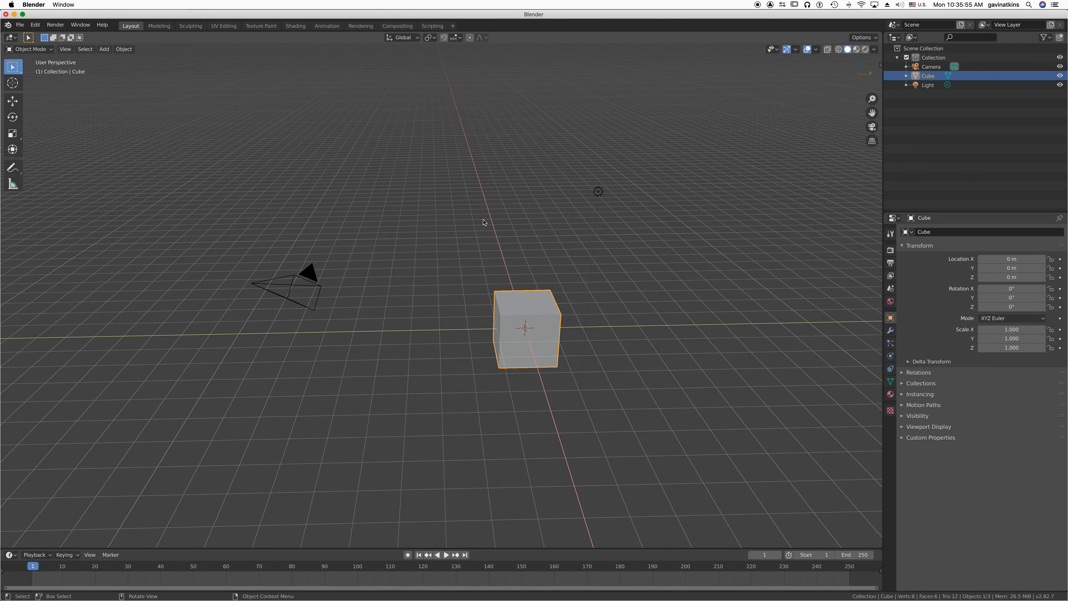
Move the camera along the global Y axis by about -6.08 m, away from the cube
{"action": "left_click", "coordinate": [281, 290]}
{"action": "key", "text": "g"}
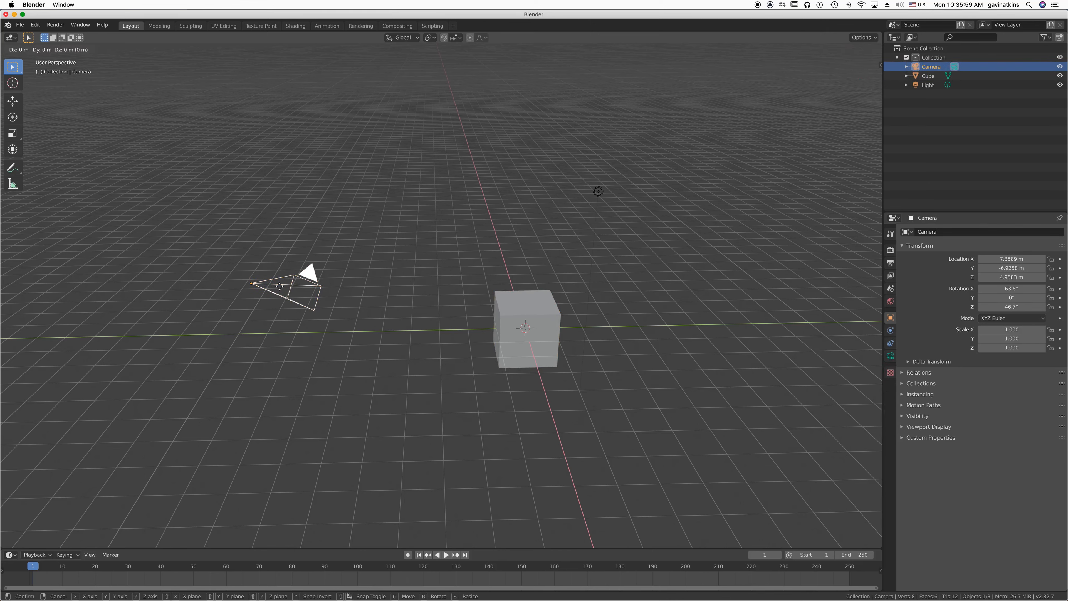
{"action": "key", "text": "y"}
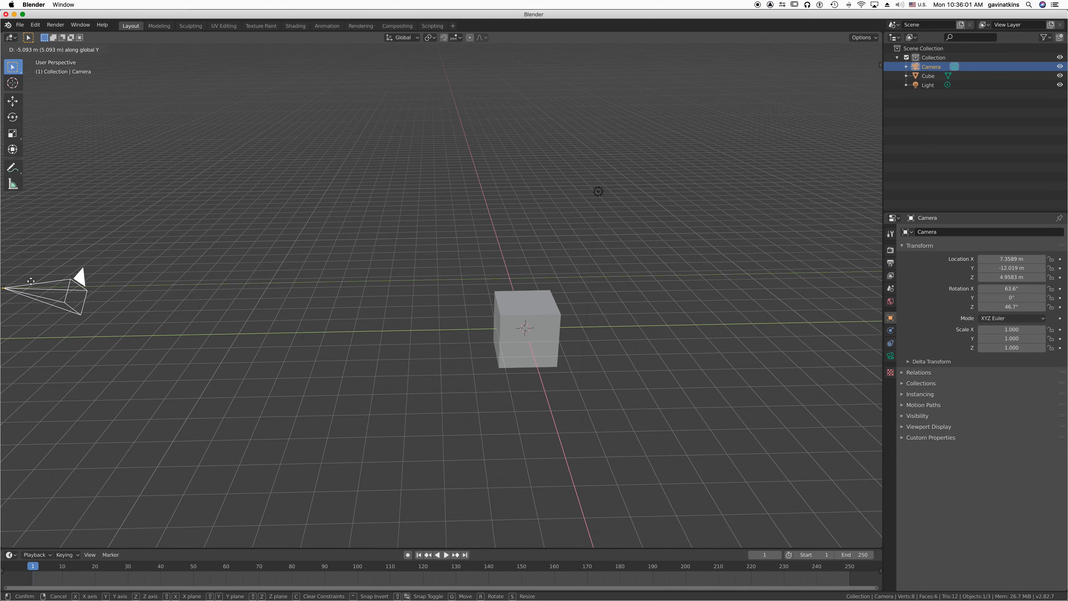
{"action": "left_click", "coordinate": [862, 287]}
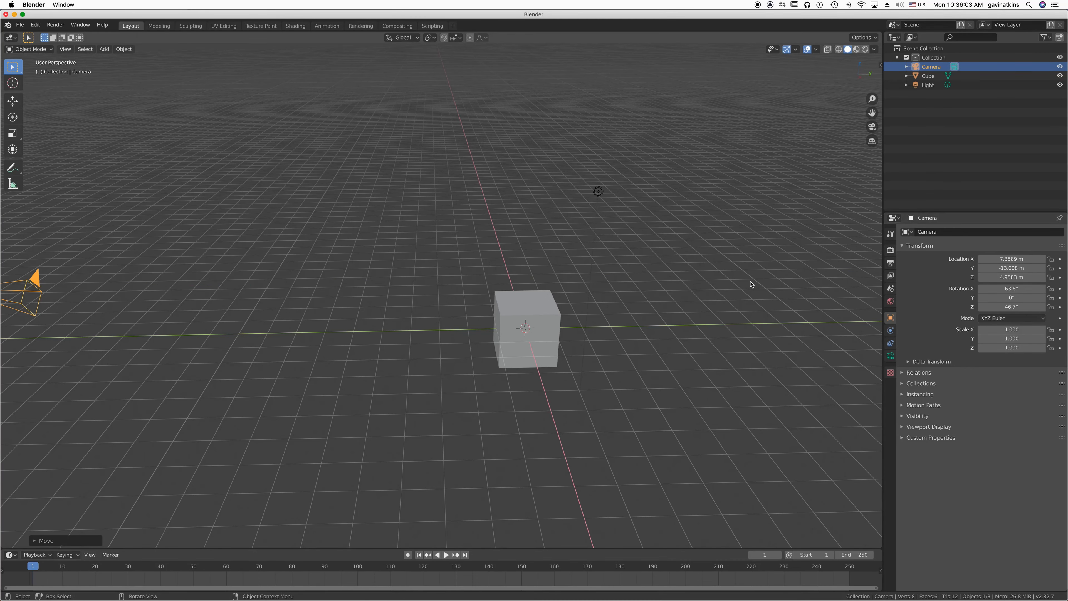
{"action": "scroll", "coordinate": [666, 282], "scroll_direction": "down", "scroll_amount": 3}
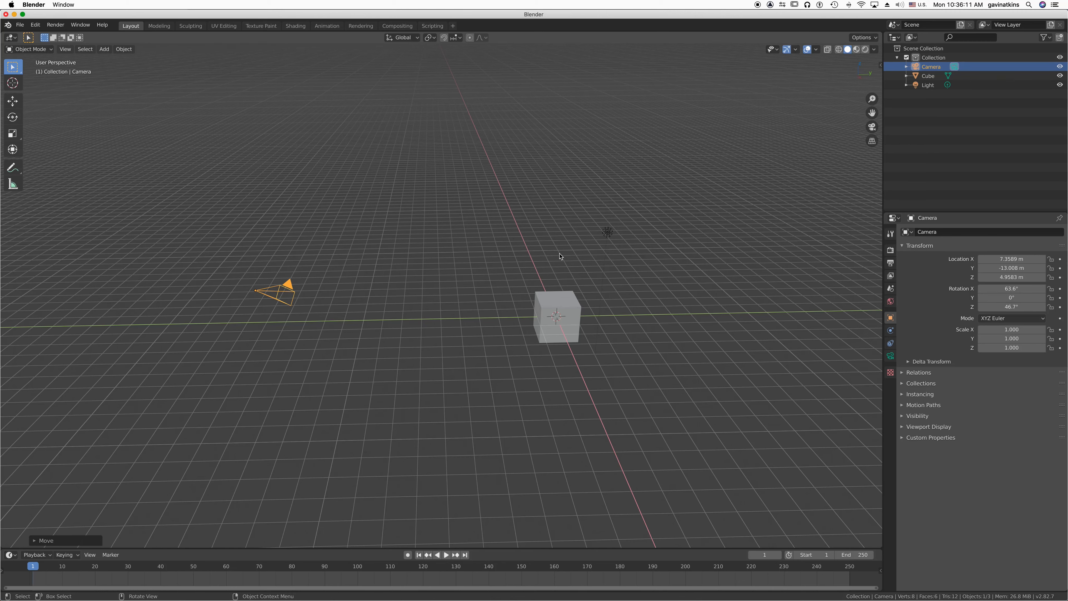
Turn on the Screencast Keys display for the viewport and clear the object selection
{"action": "left_click", "coordinate": [572, 333]}
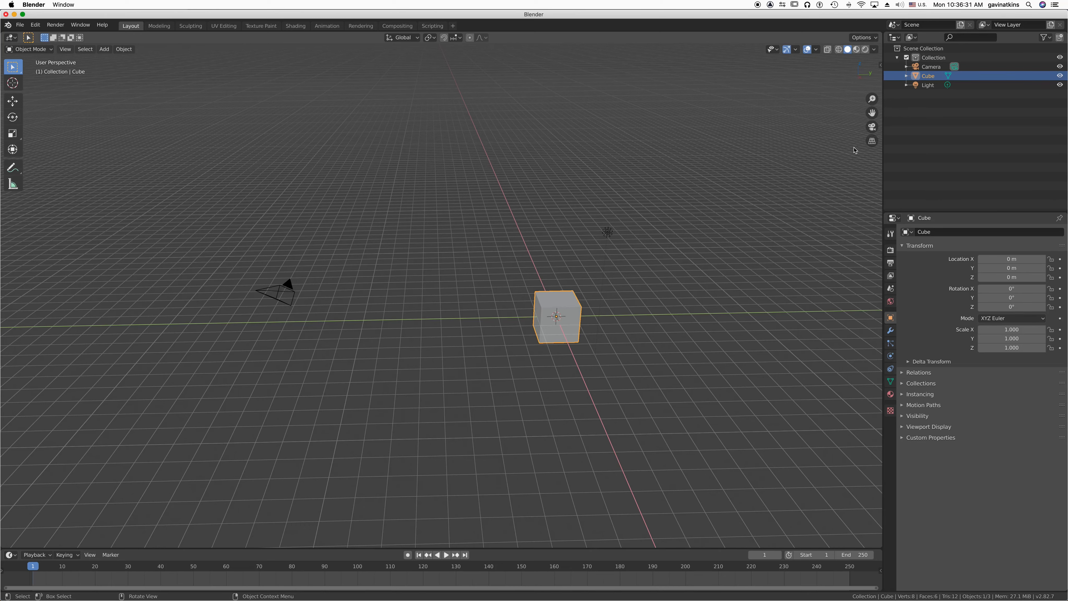
{"action": "left_click", "coordinate": [880, 64]}
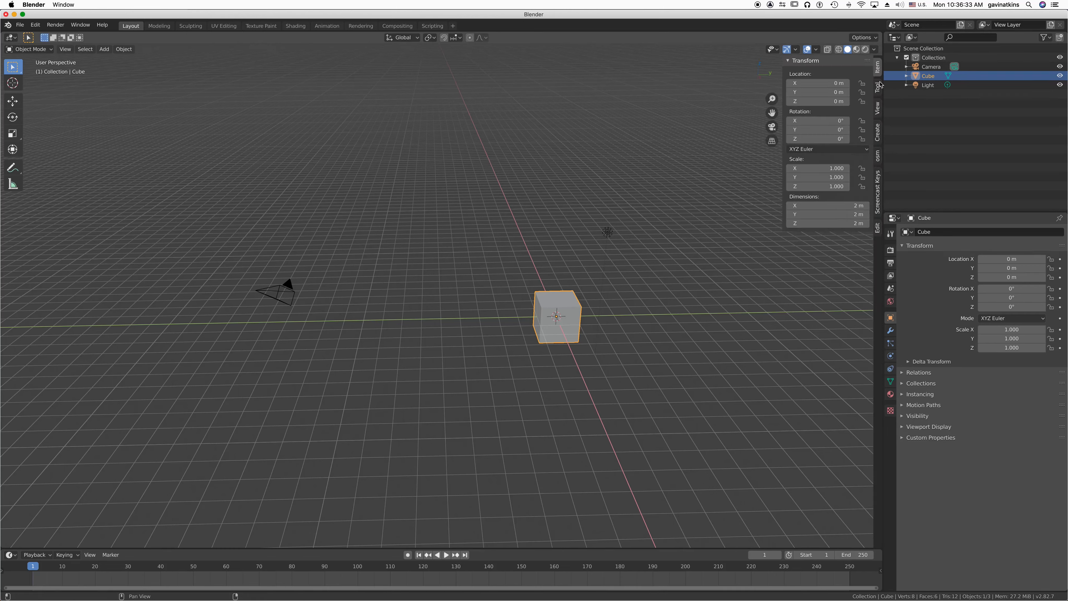
{"action": "left_click", "coordinate": [878, 206]}
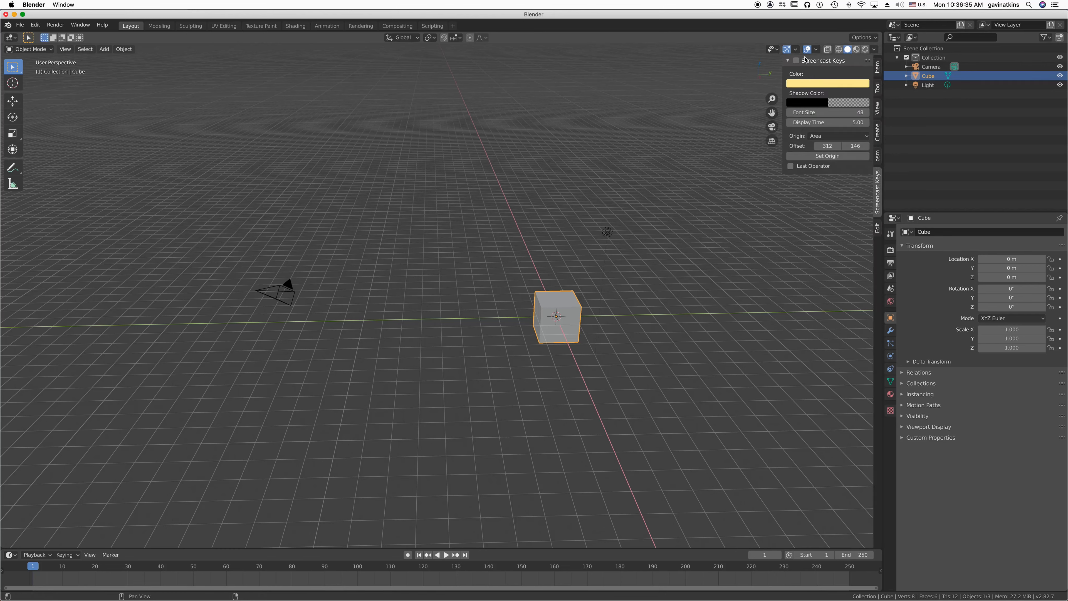
{"action": "left_click", "coordinate": [796, 60]}
{"action": "left_click", "coordinate": [659, 281]}
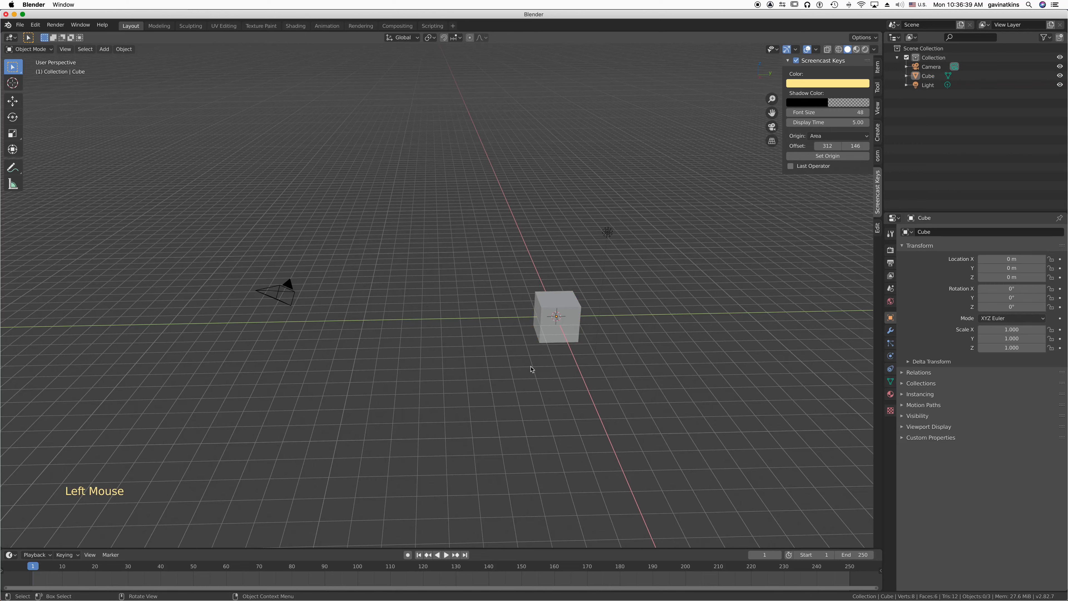
Select the cube, frame it closely in the view, and bring the whole scene back into view
{"action": "left_click", "coordinate": [567, 315]}
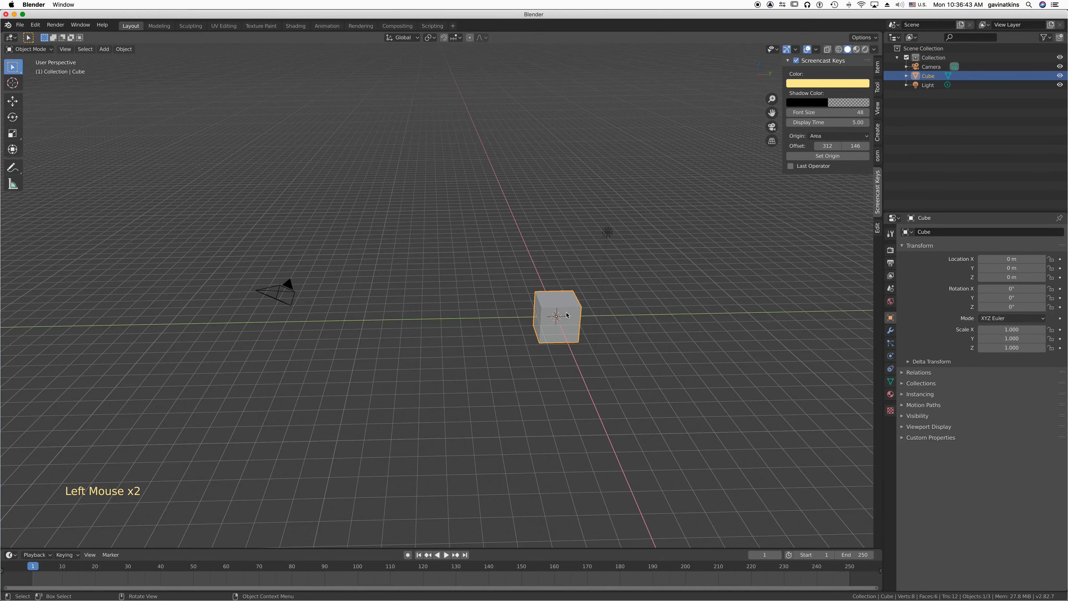
{"action": "key", "text": "KP_Decimal"}
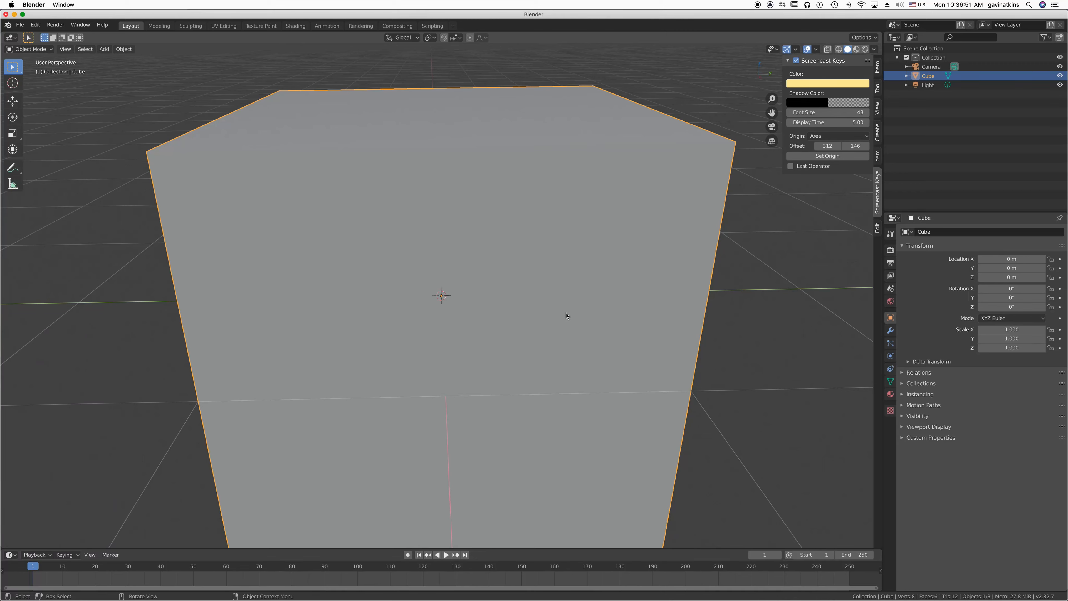
{"action": "key", "text": "Home"}
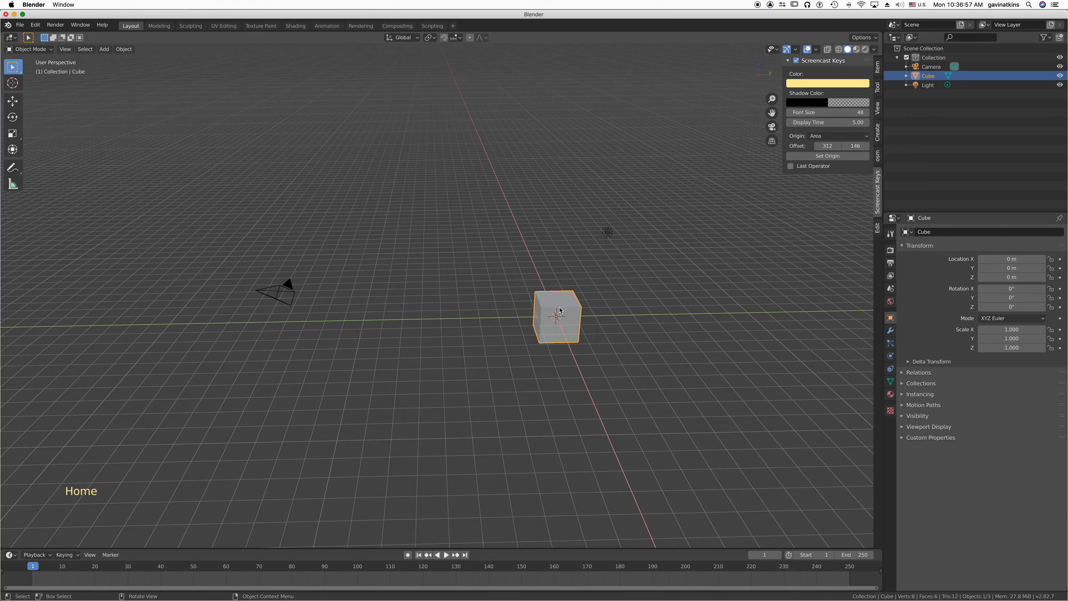
Frame the light and the cube in turn, and return to a view of all objects
{"action": "left_click", "coordinate": [604, 234]}
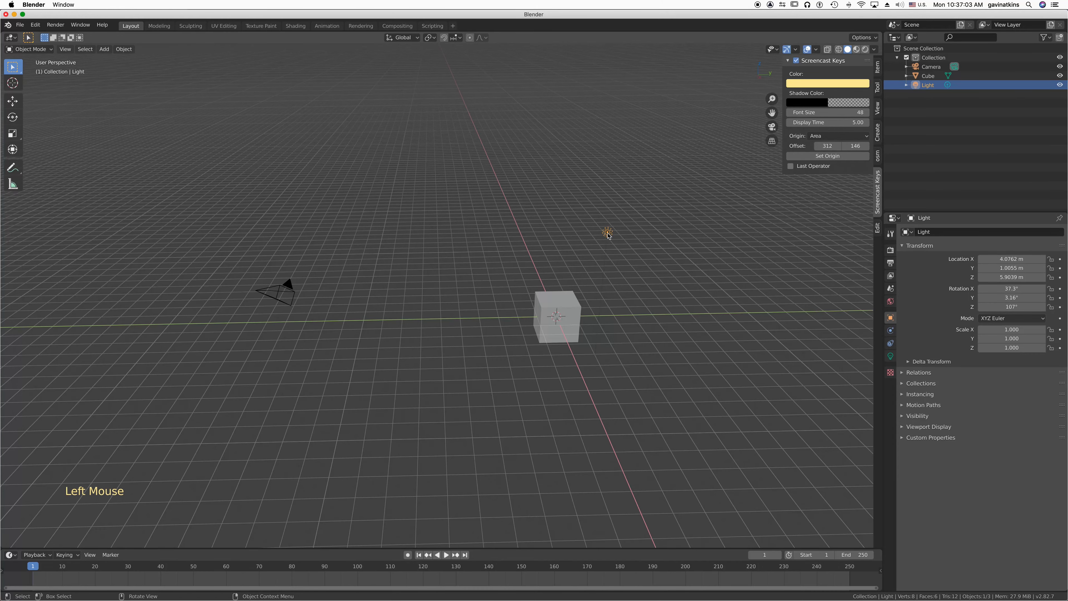
{"action": "key", "text": "KP_Decimal"}
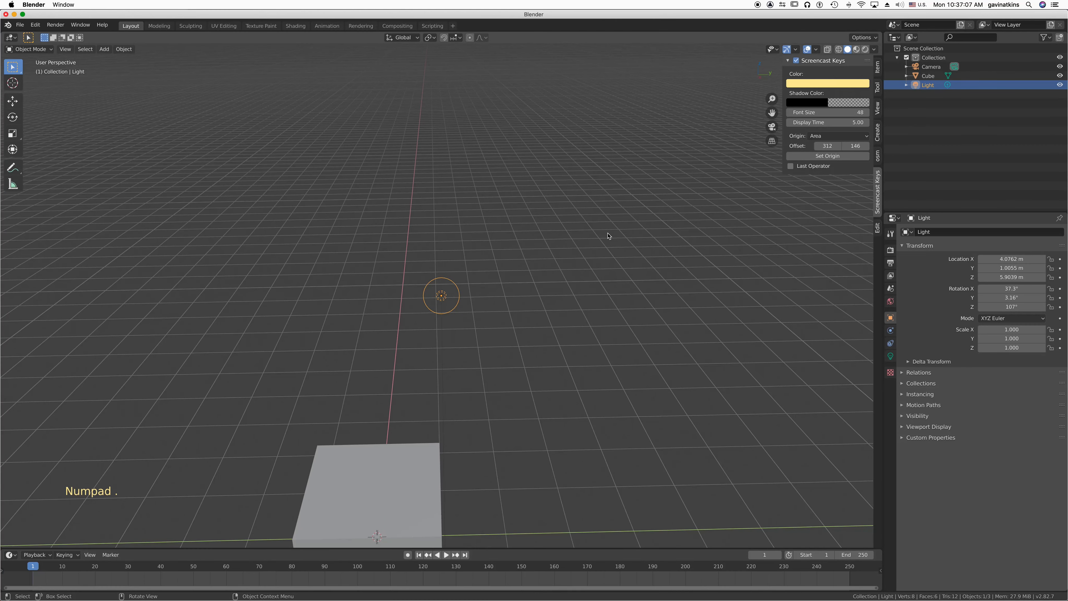
{"action": "left_click", "coordinate": [395, 471]}
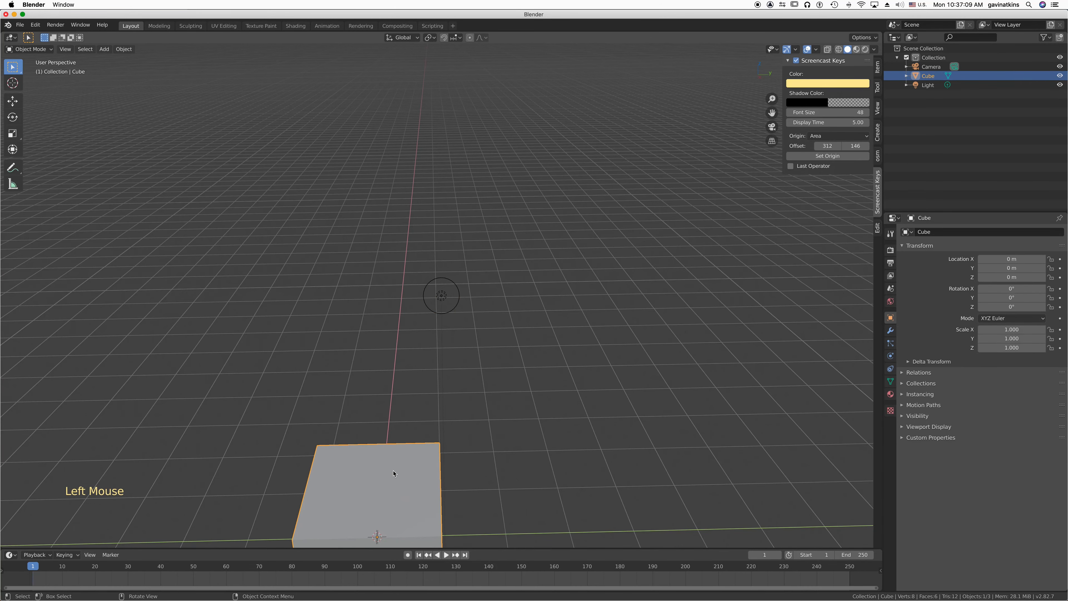
{"action": "key", "text": "KP_Decimal"}
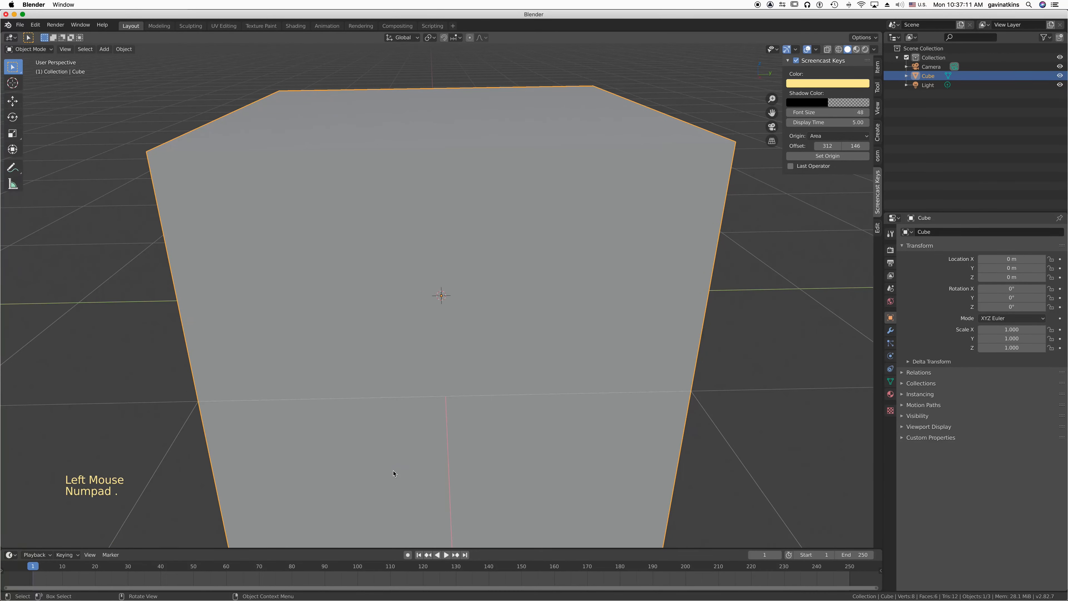
{"action": "key", "text": "Home"}
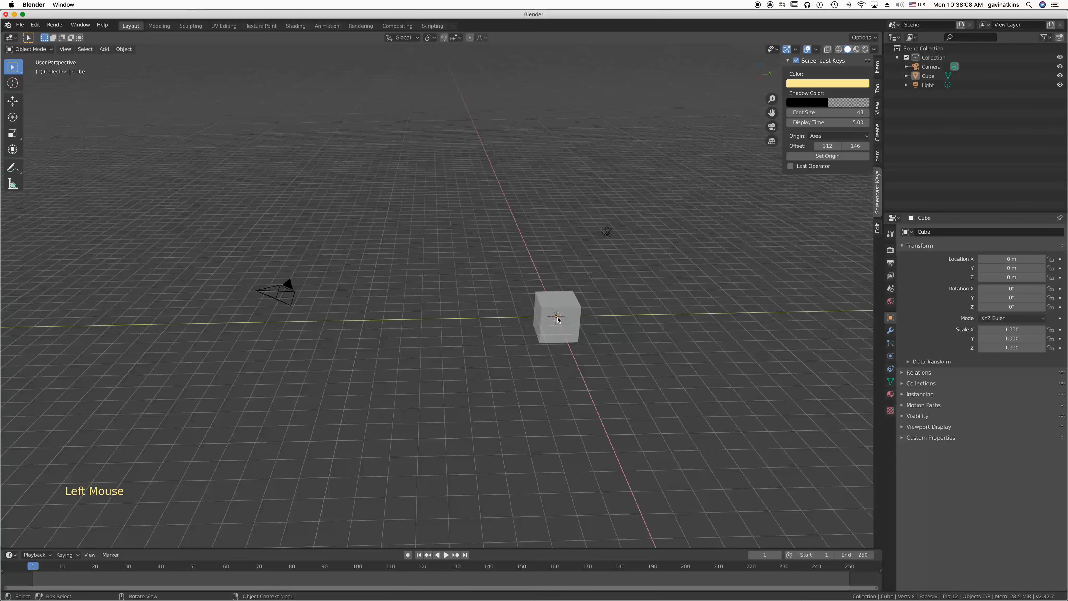
Frame the cube and place the 3D cursor at several spots around it, ending on the grid beyond its lower right edge
{"action": "left_click", "coordinate": [558, 319]}
{"action": "key", "text": "KP_Decimal"}
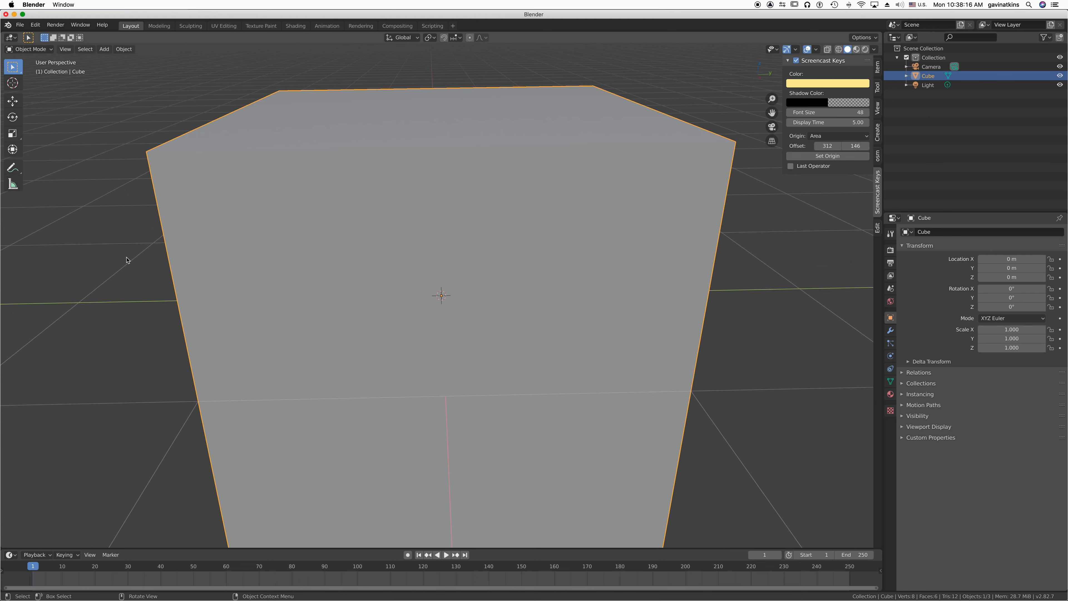
{"action": "right_click", "coordinate": [84, 255], "text": "shift"}
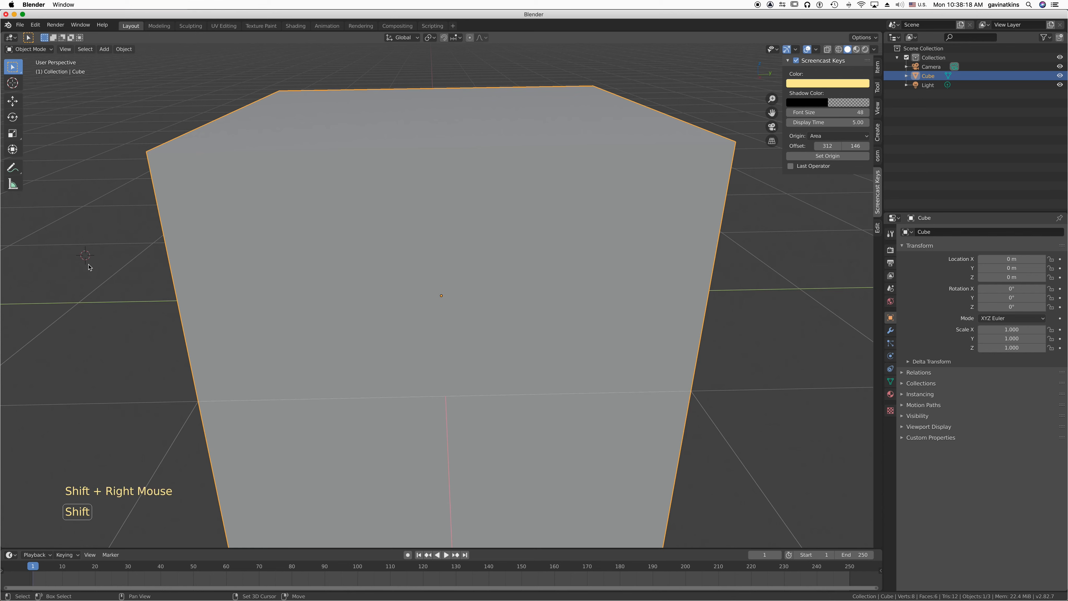
{"action": "right_click", "coordinate": [211, 66], "text": "shift"}
{"action": "right_click", "coordinate": [681, 68], "text": "shift"}
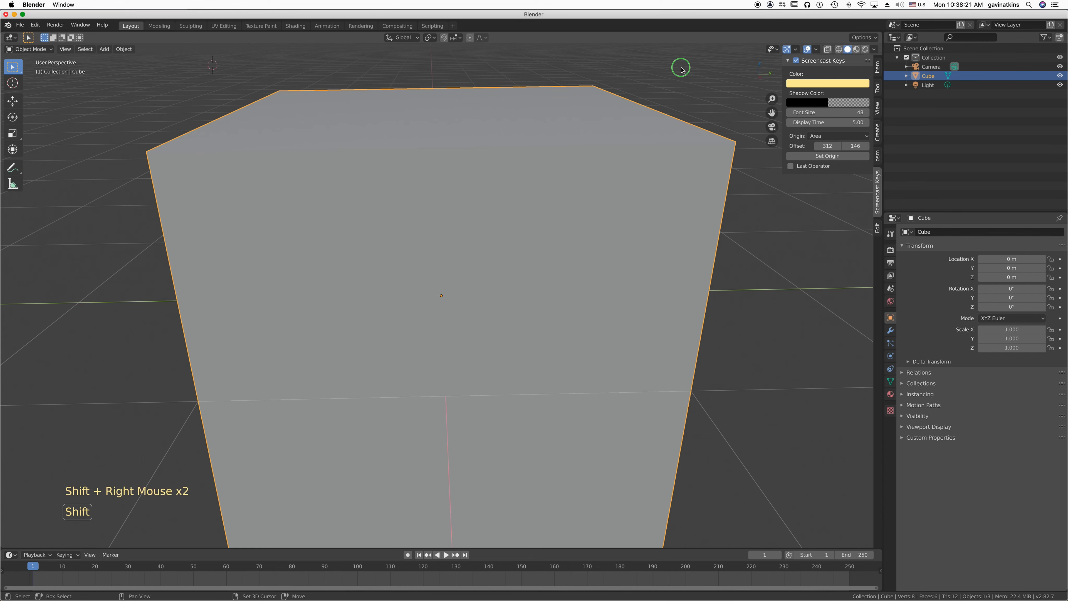
{"action": "right_click", "coordinate": [798, 277], "text": "shift"}
{"action": "right_click", "coordinate": [789, 436], "text": "shift"}
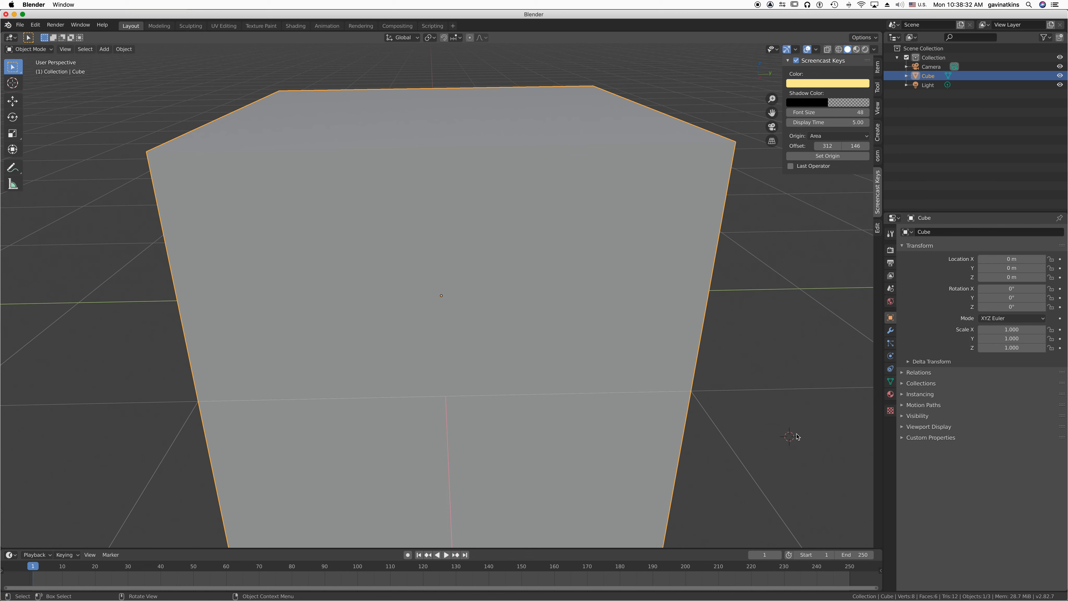
Place the 3D cursor on the far side of the cube, beyond its right edge, and add a UV sphere there
{"action": "right_click", "coordinate": [790, 302], "text": "shift"}
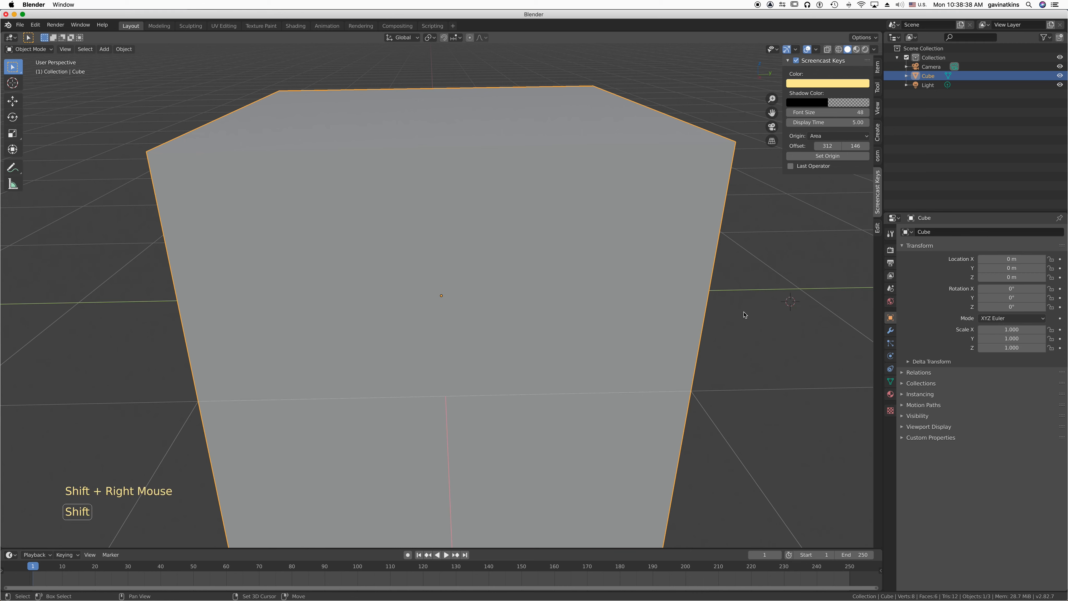
{"action": "key", "text": "shift+a"}
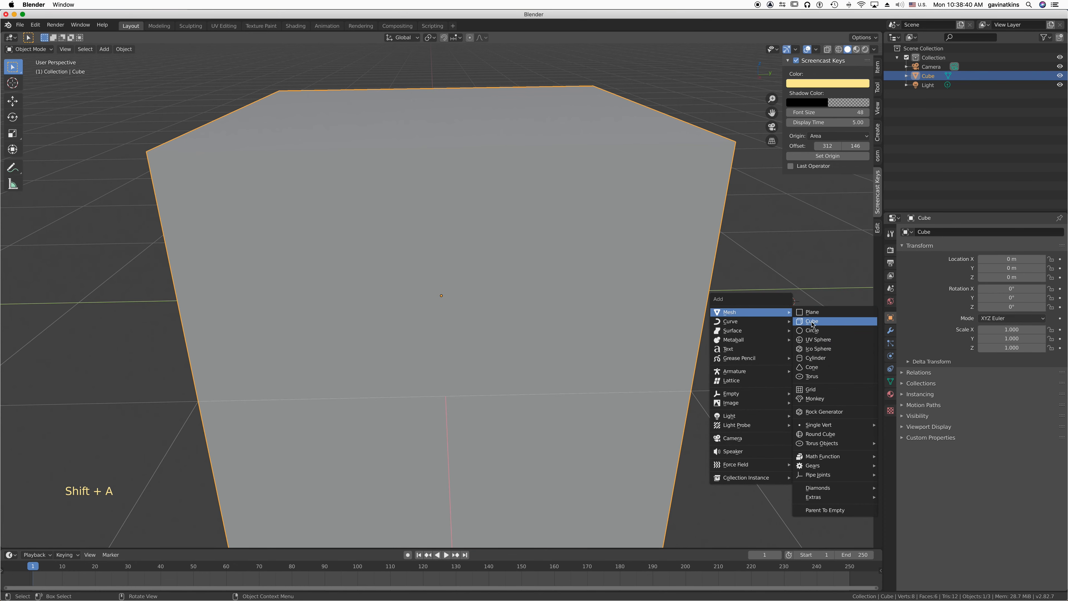
{"action": "left_click", "coordinate": [815, 339]}
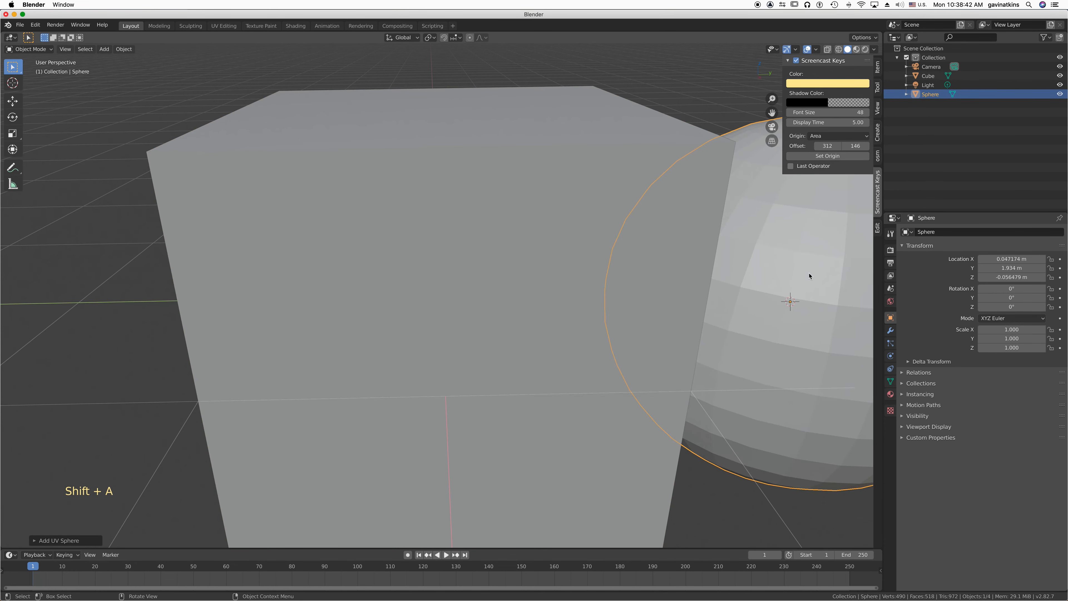
Place the 3D cursor on the grid well to the left of the cube and add a cylinder there
{"action": "scroll", "coordinate": [809, 290], "scroll_direction": "down", "scroll_amount": 2}
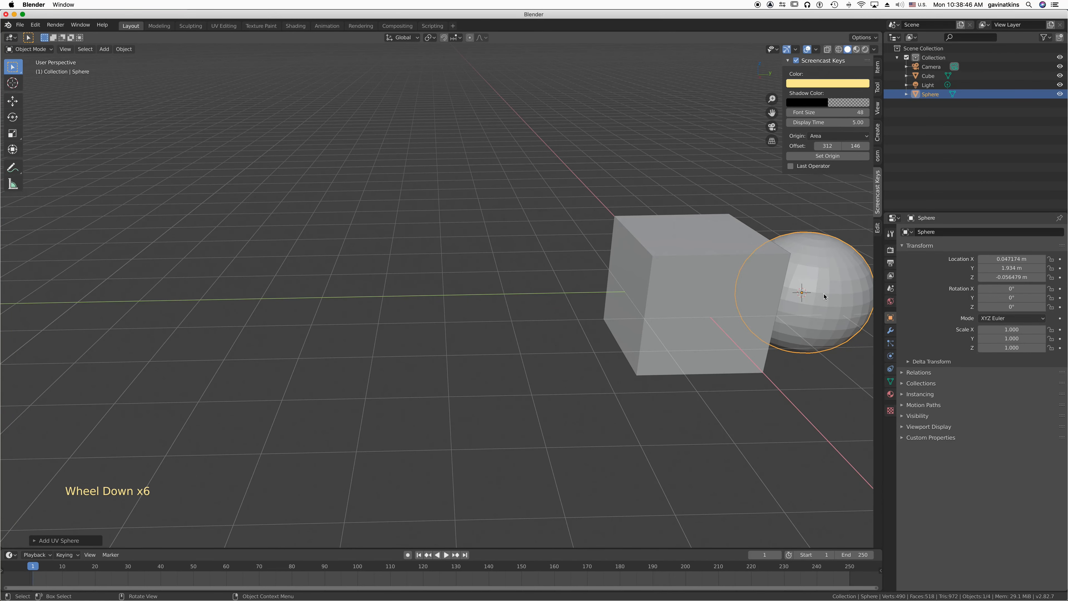
{"action": "right_click", "coordinate": [193, 220], "text": "shift"}
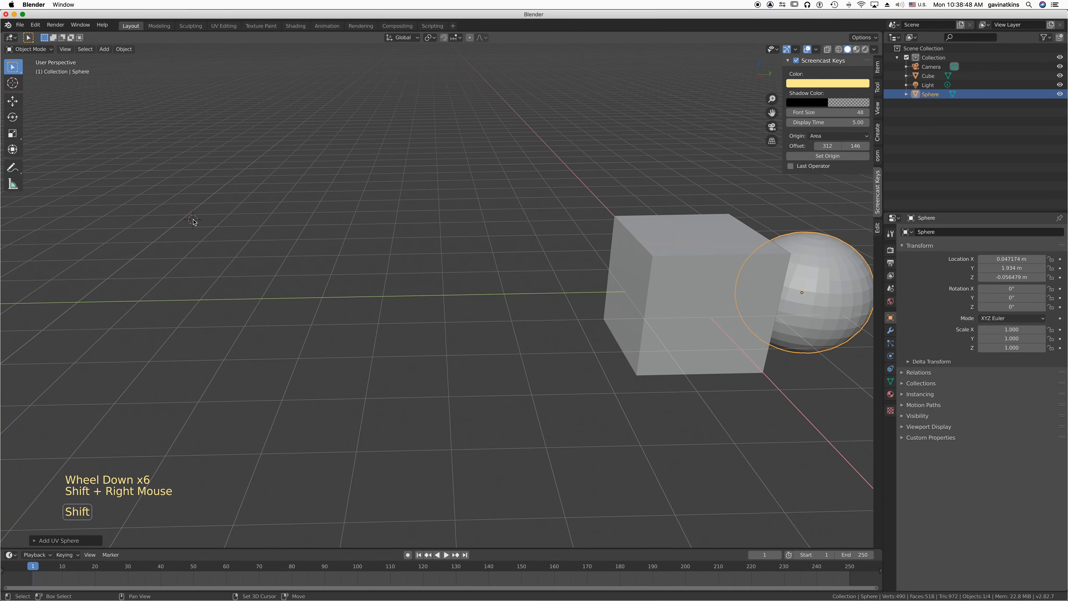
{"action": "key", "text": "shift+a"}
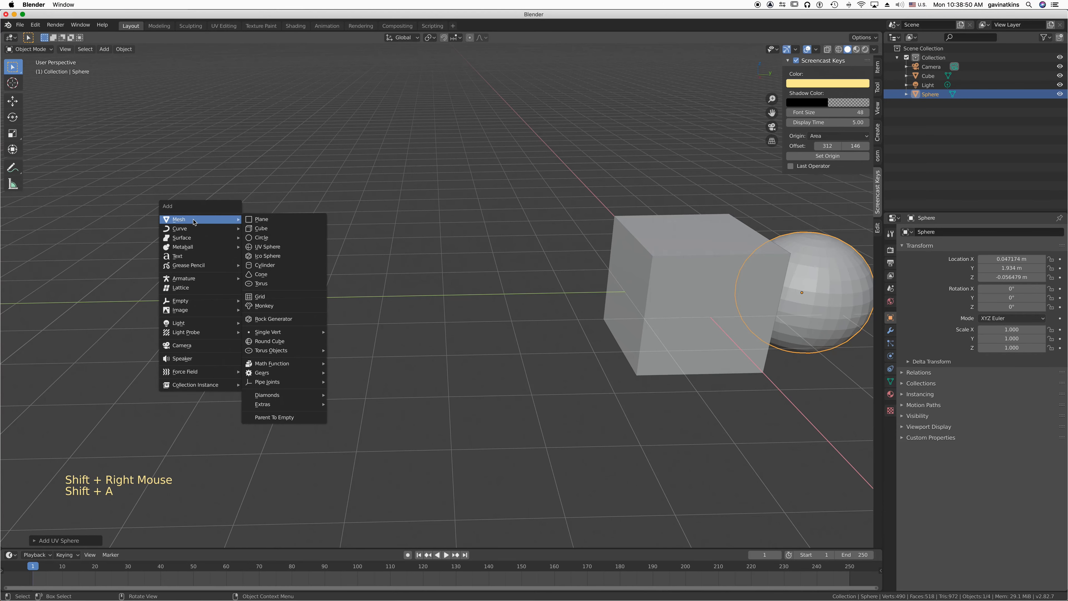
{"action": "mouse_move", "coordinate": [212, 221]}
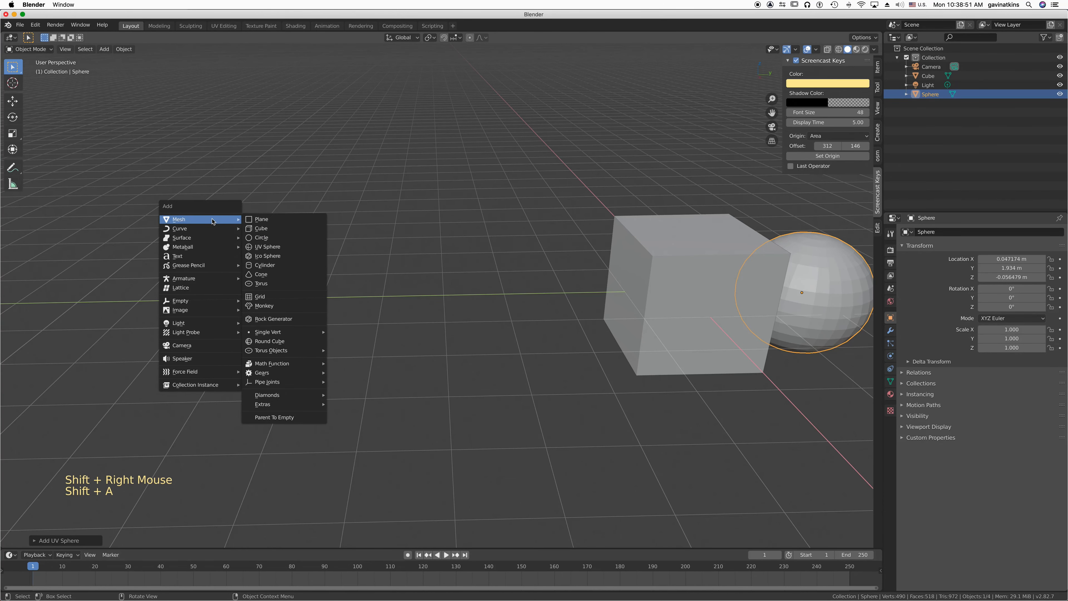
{"action": "left_click", "coordinate": [274, 264]}
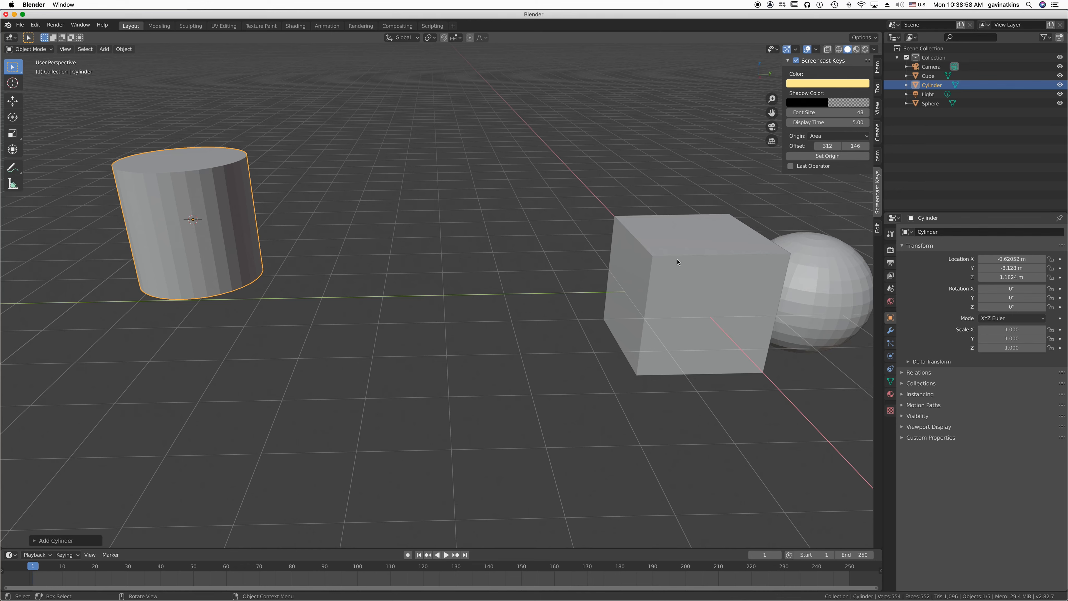
Select the cube, reset the 3D cursor to the world origin, and fit all objects in the view
{"action": "left_click", "coordinate": [709, 279]}
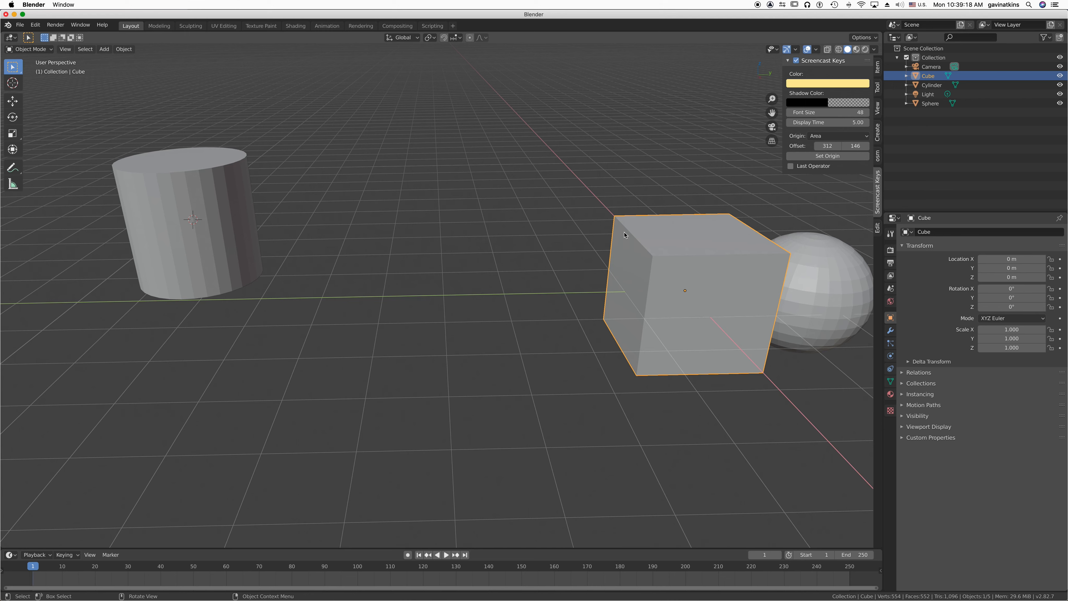
{"action": "key", "text": "shift"}
{"action": "key", "text": "shift+c"}
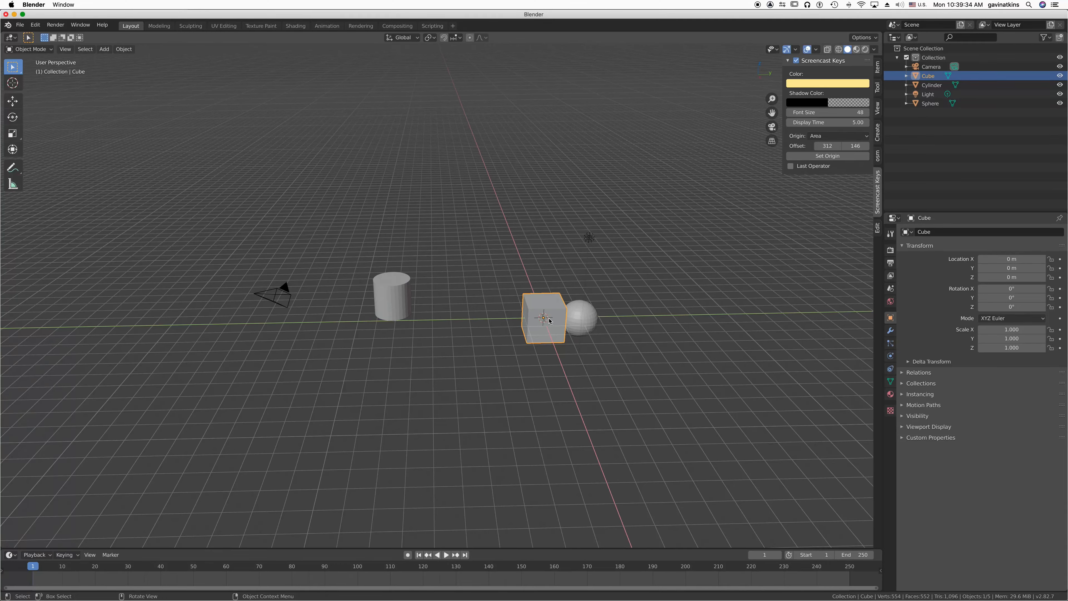
{"action": "key", "text": "Home"}
Select the sphere, frame it closely, and return to a view of all objects
{"action": "left_click", "coordinate": [587, 327]}
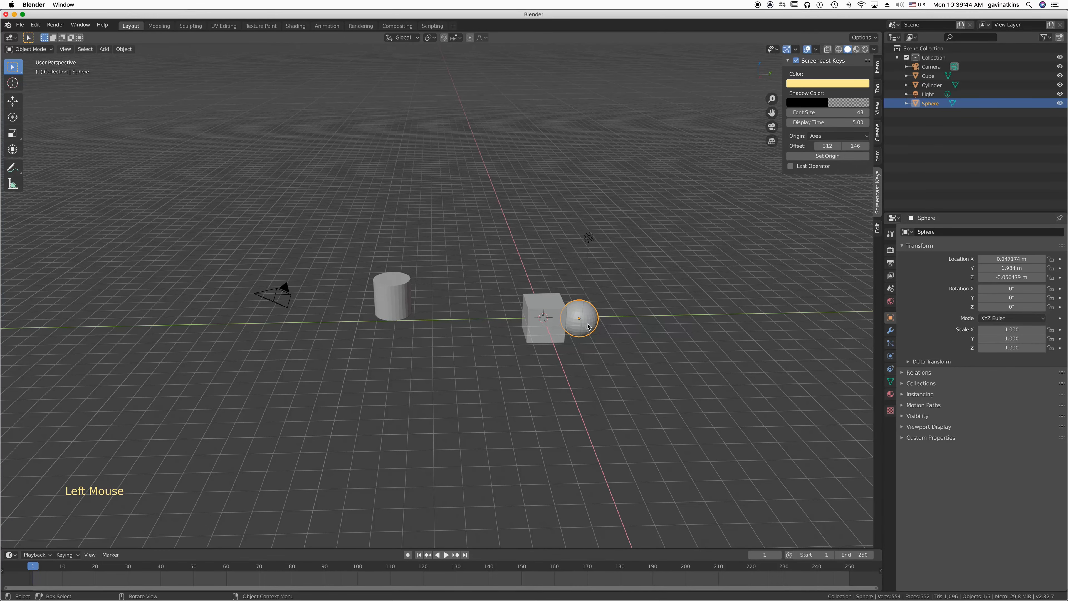
{"action": "key", "text": "KP_Decimal"}
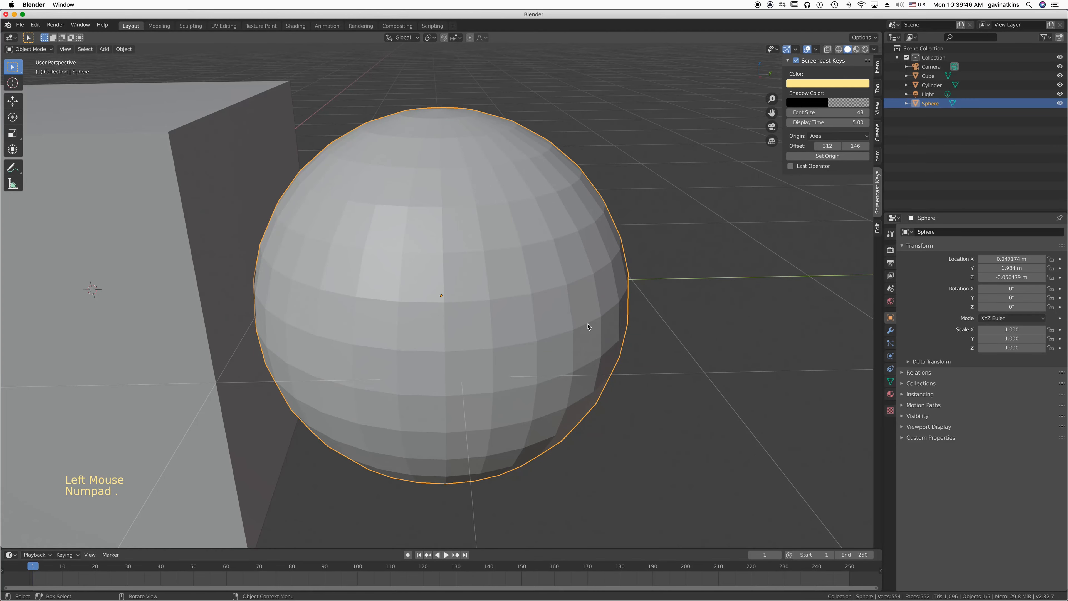
{"action": "key", "text": "Home"}
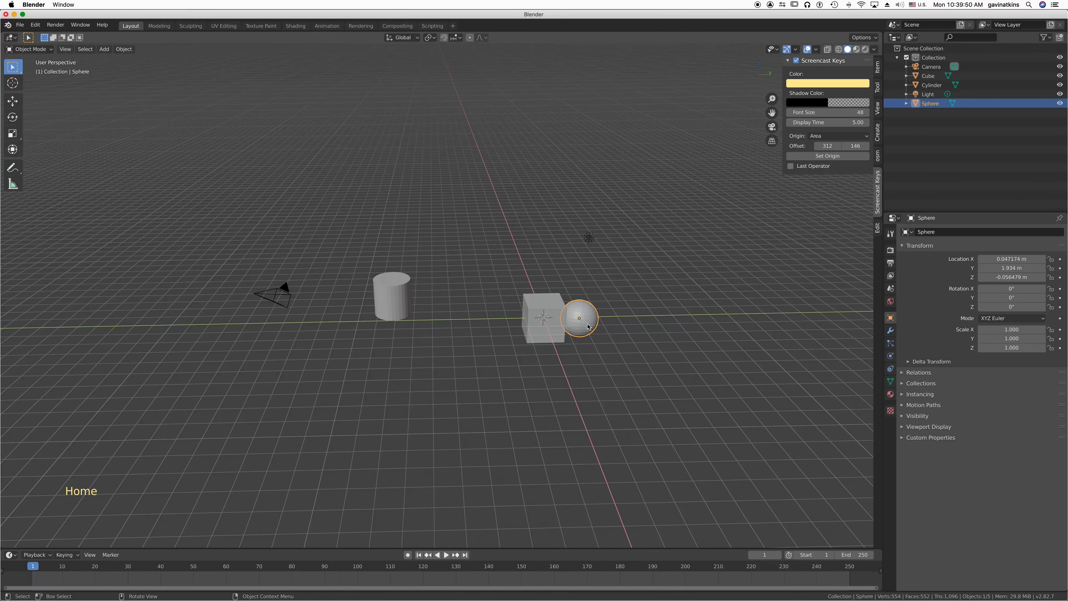
Delete the sphere beside the cube and the cylinder from the scene
{"action": "left_click", "coordinate": [588, 326]}
{"action": "key", "text": "x"}
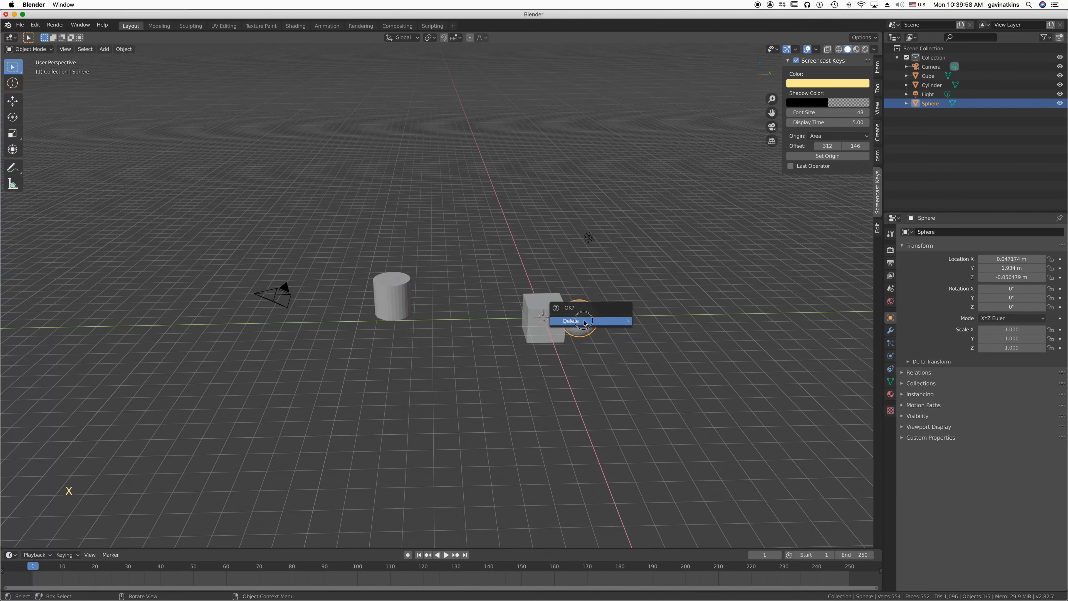
{"action": "left_click", "coordinate": [584, 320]}
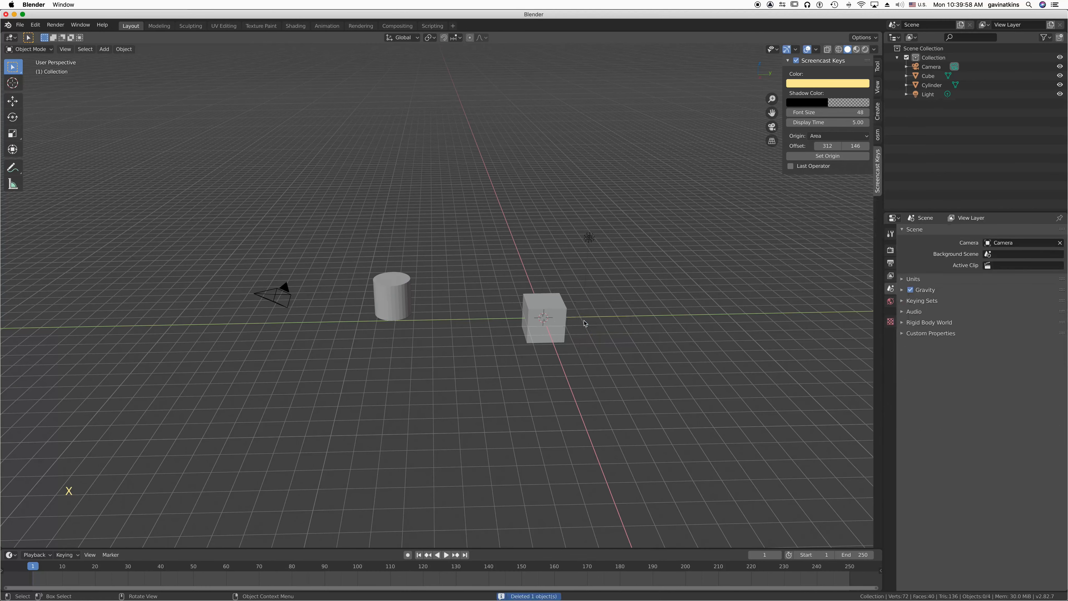
{"action": "left_click", "coordinate": [394, 298]}
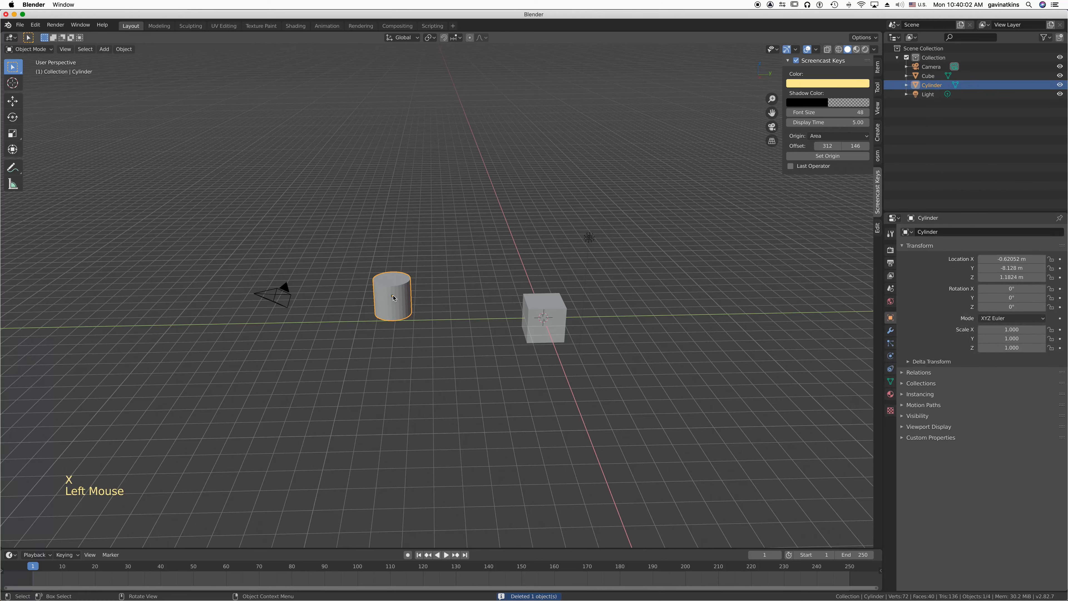
{"action": "key", "text": "x"}
{"action": "left_click", "coordinate": [394, 299]}
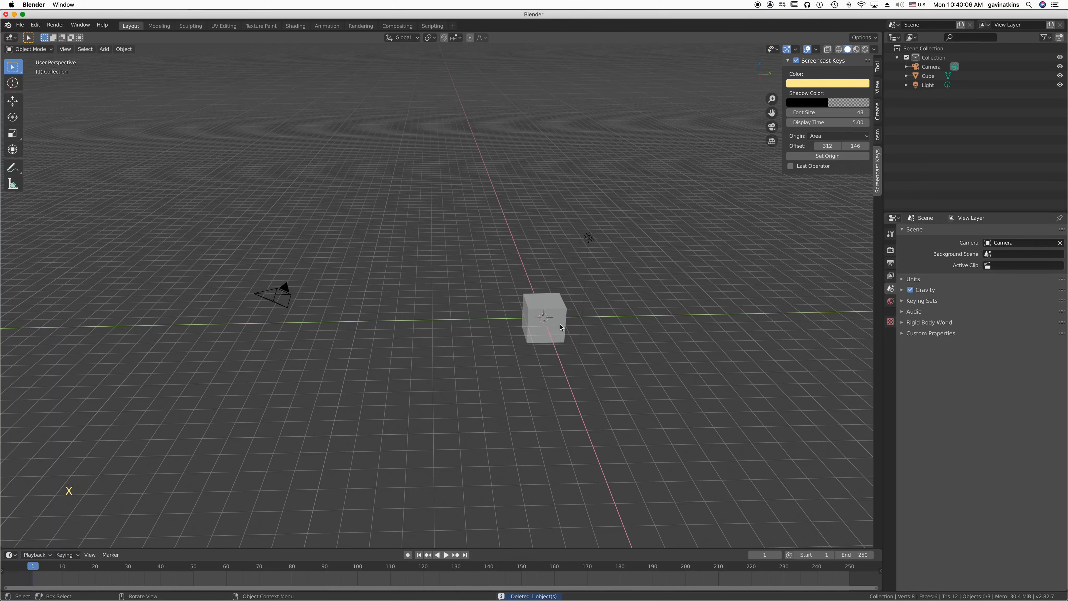
Select the cube, frame it, and zoom out until the light and camera are also in view
{"action": "left_click", "coordinate": [545, 322]}
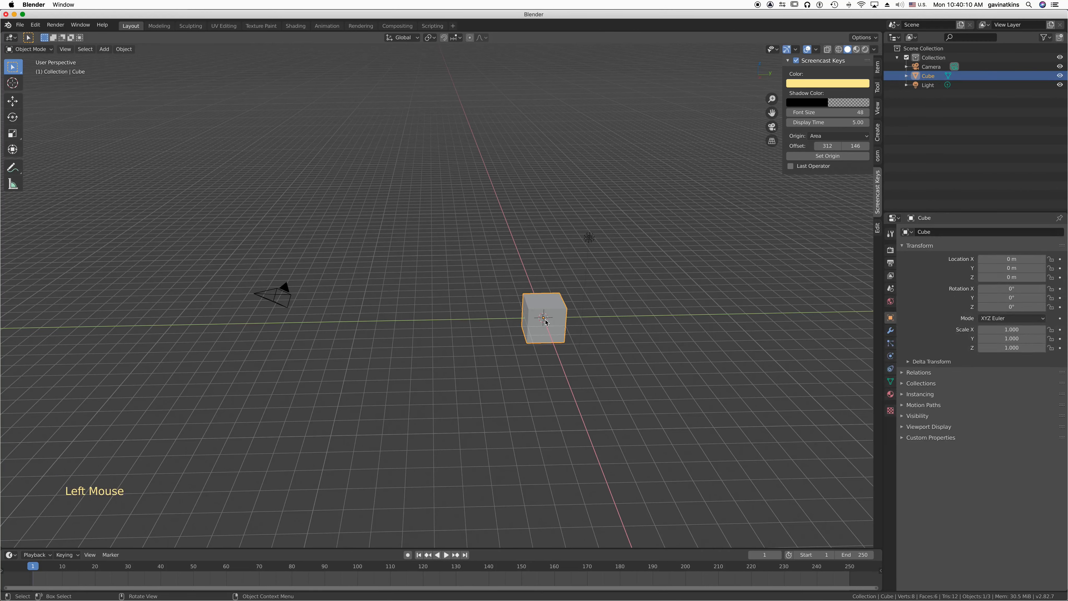
{"action": "key", "text": "KP_Decimal"}
{"action": "scroll", "coordinate": [542, 314], "scroll_direction": "down", "scroll_amount": 6}
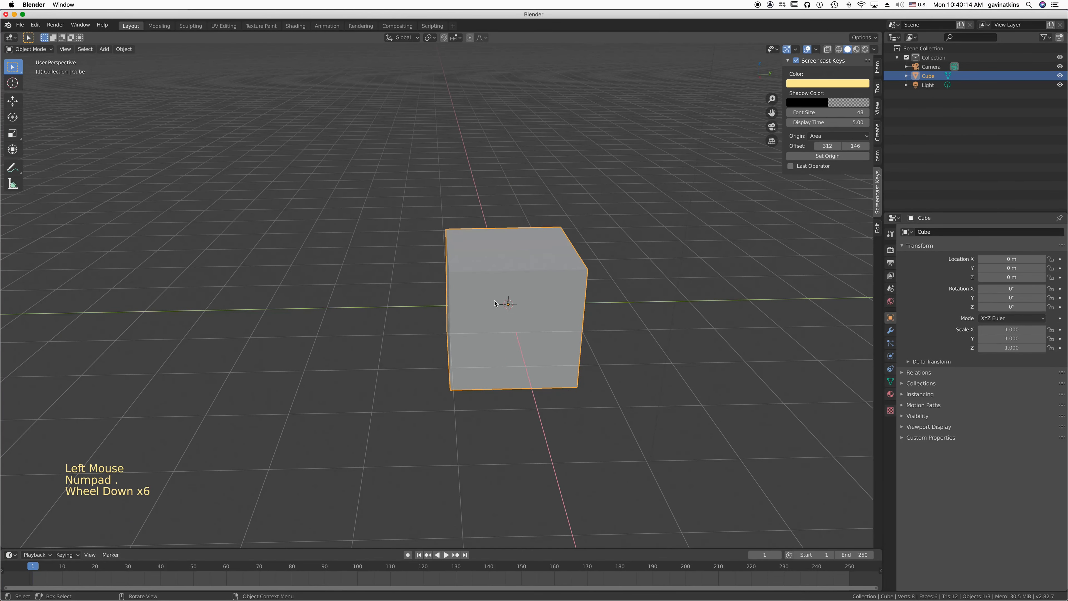
{"action": "scroll", "coordinate": [494, 303], "scroll_direction": "down", "scroll_amount": 3}
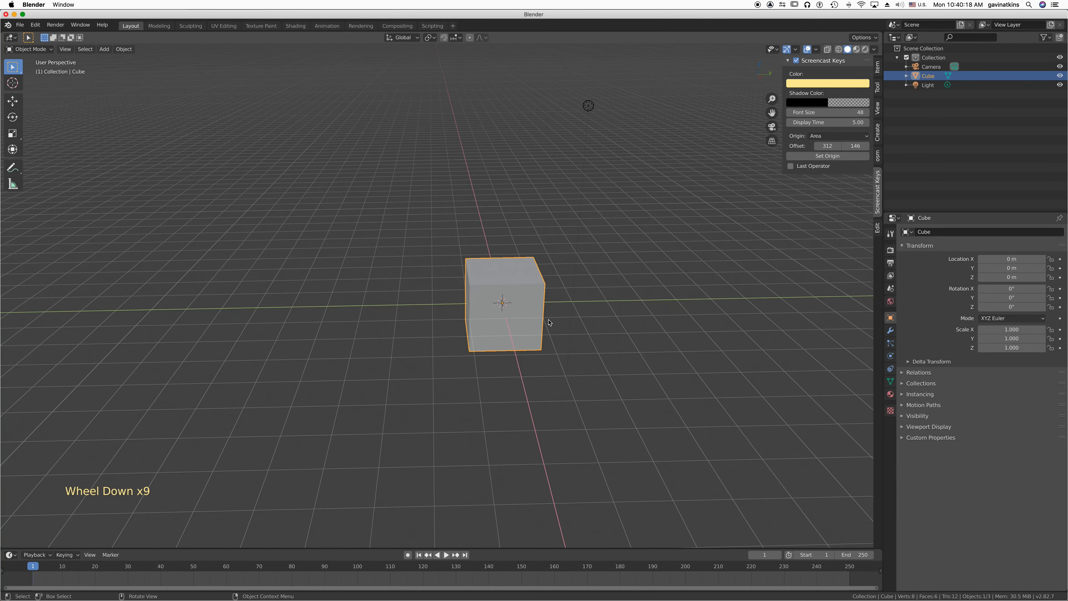
{"action": "scroll", "coordinate": [534, 370], "scroll_direction": "down", "scroll_amount": 3}
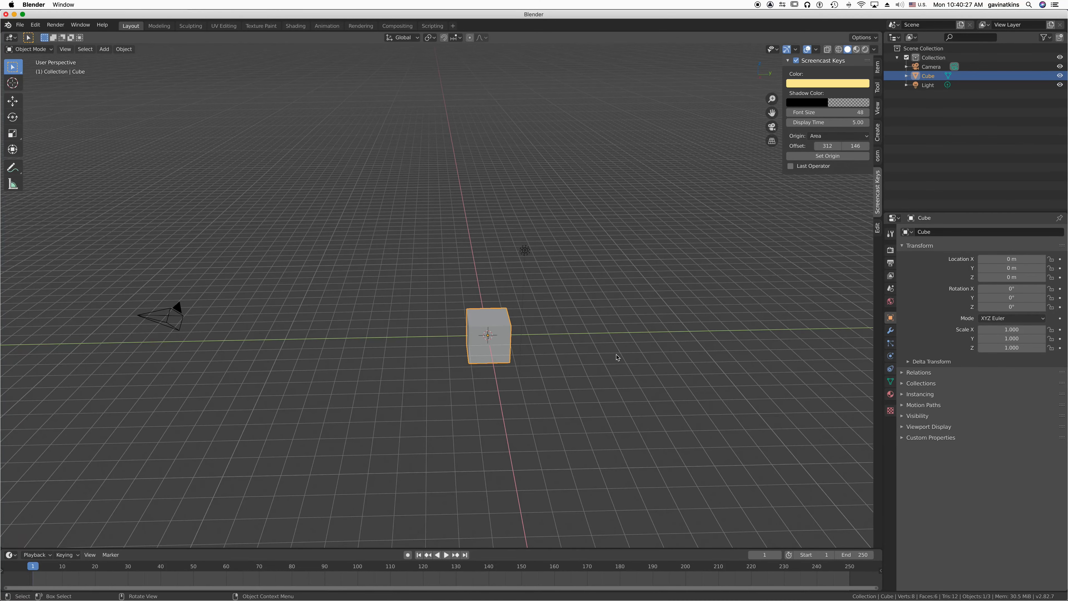
Orbit freely around the cube and snap between axis-aligned views, ending on the left orthographic view
{"action": "middle_click_drag", "start_coordinate": [617, 357], "coordinate": [484, 341]}
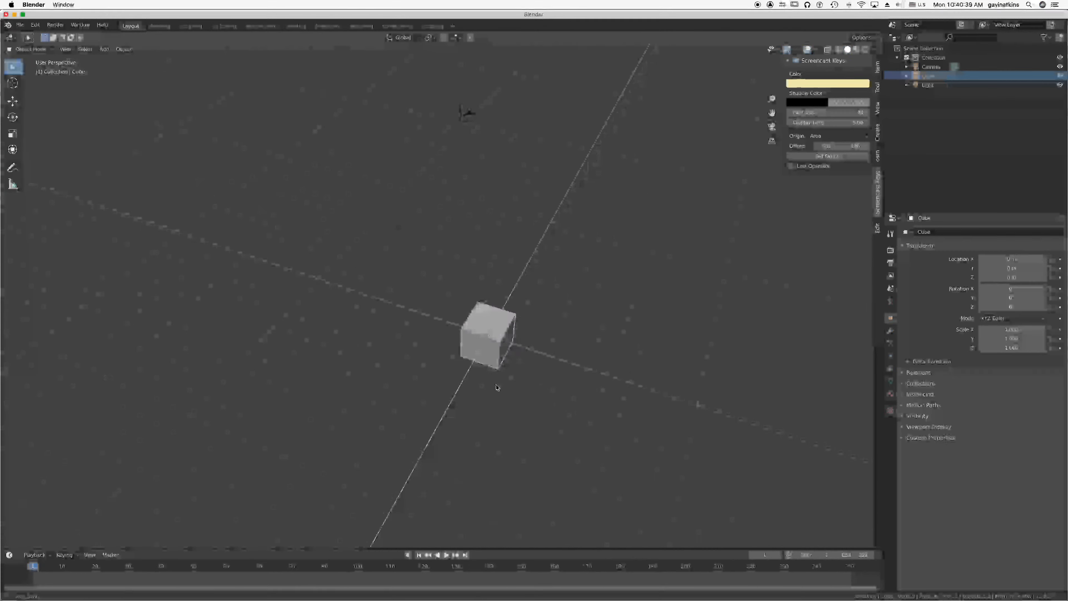
{"action": "middle_click_drag", "start_coordinate": [497, 387], "coordinate": [473, 383]}
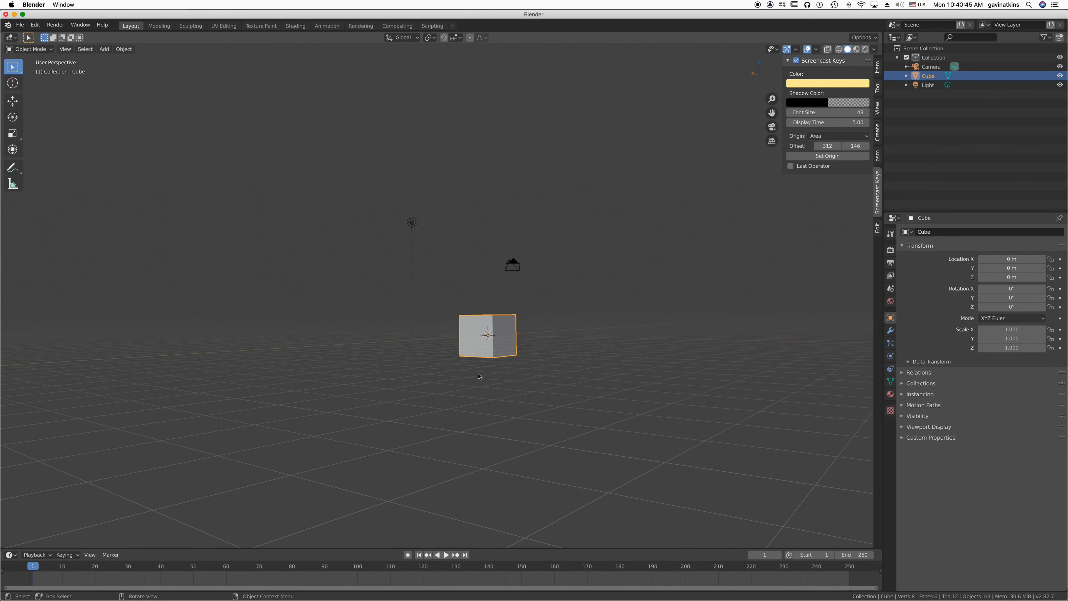
{"action": "middle_click_drag", "start_coordinate": [479, 376], "coordinate": [507, 379], "text": "alt"}
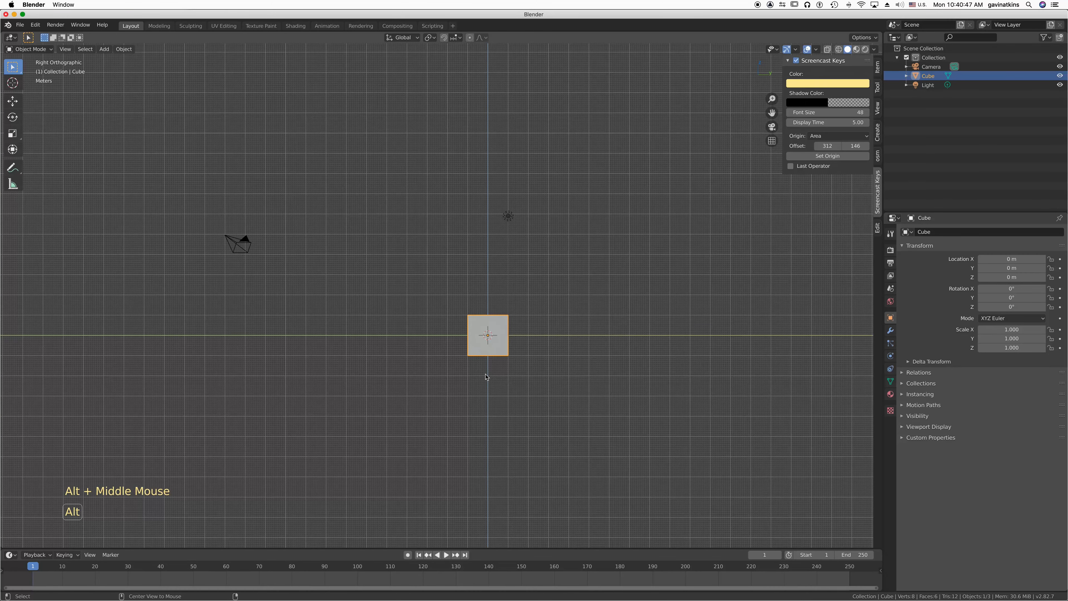
{"action": "middle_click_drag", "start_coordinate": [376, 374], "coordinate": [484, 359], "text": "alt"}
{"action": "middle_click_drag", "start_coordinate": [493, 432], "coordinate": [520, 355], "text": "alt"}
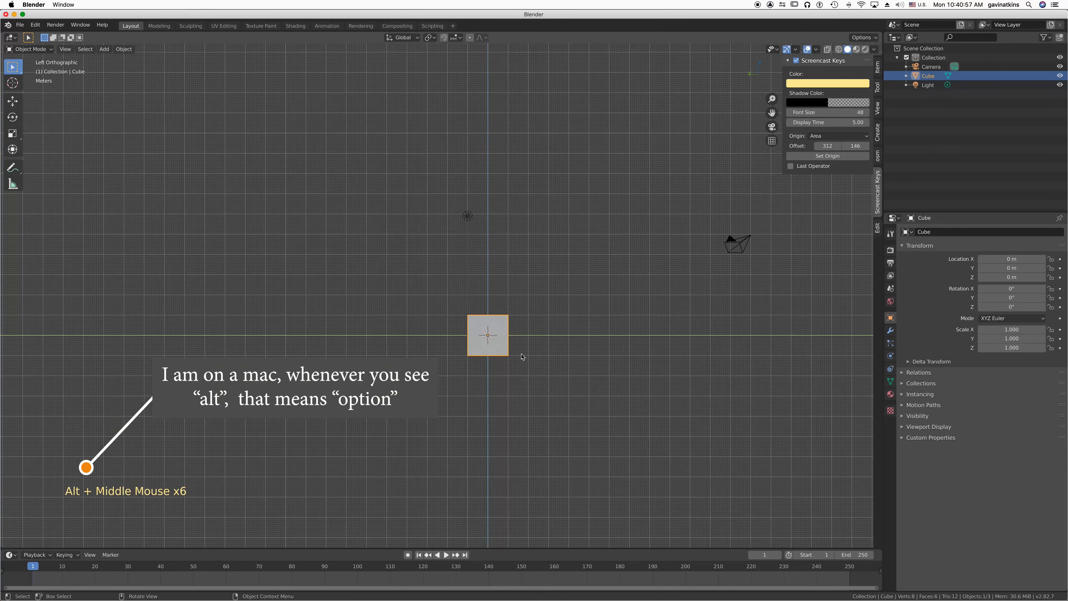
Look through the scene camera, leave the camera view, and switch to the front orthographic view
{"action": "key", "text": "KP_0"}
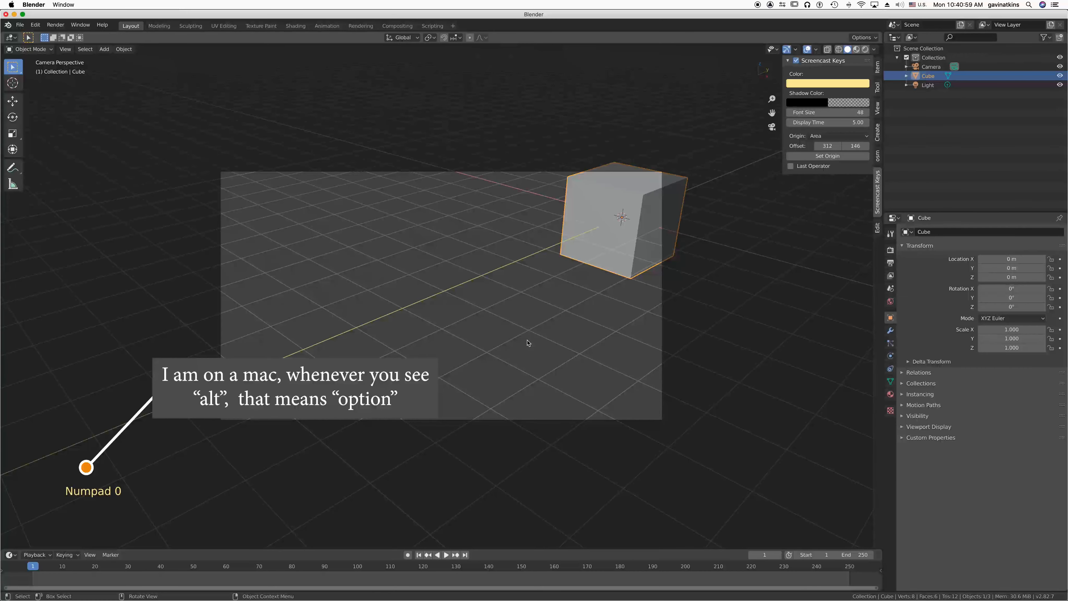
{"action": "key", "text": "KP_0"}
{"action": "key", "text": "KP_1"}
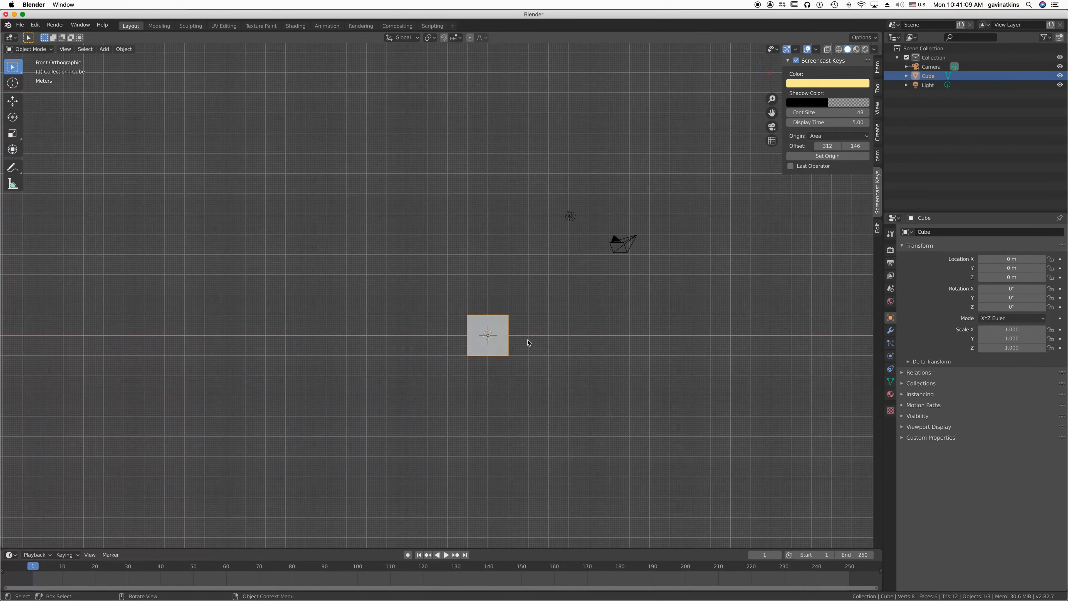
Delete the cube and add a plane mesh at the world origin in its place
{"action": "left_click", "coordinate": [500, 341]}
{"action": "key", "text": "x"}
{"action": "left_click", "coordinate": [501, 342]}
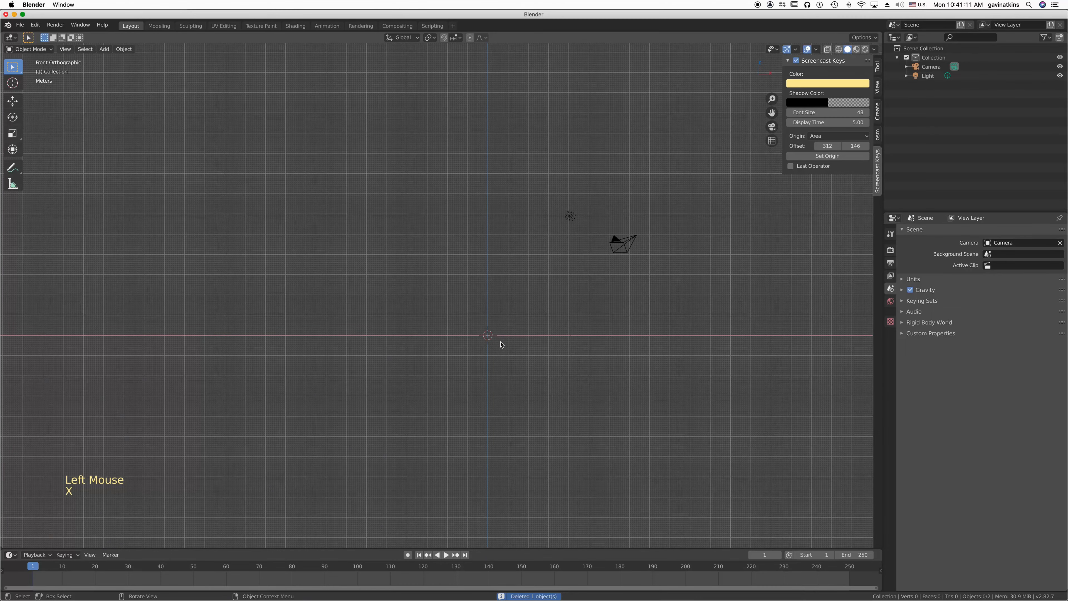
{"action": "key", "text": "shift+a"}
{"action": "mouse_move", "coordinate": [501, 343]}
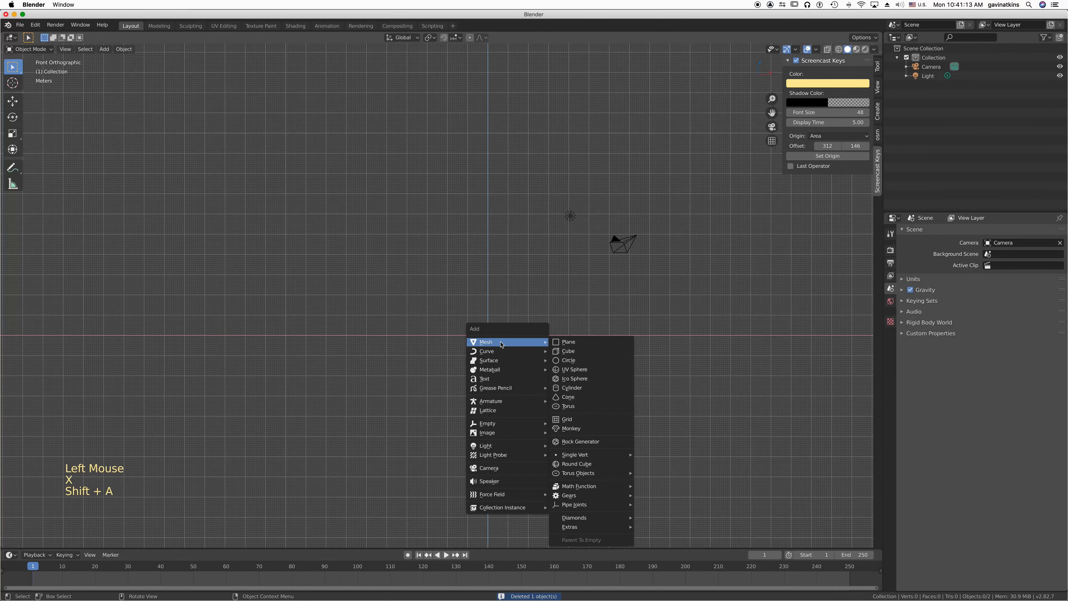
{"action": "left_click", "coordinate": [572, 344]}
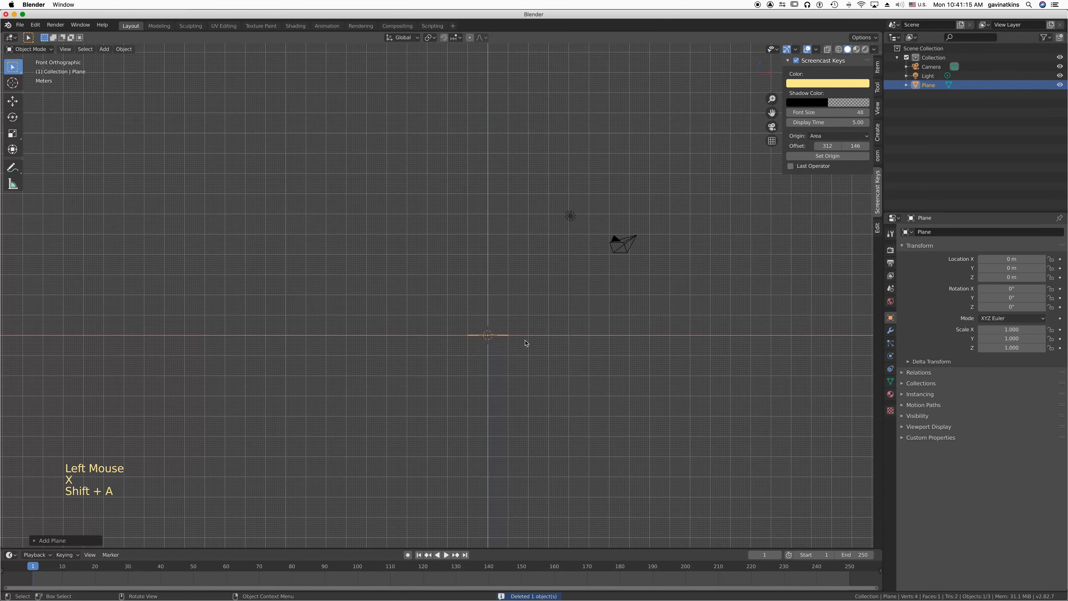
Examine the plane in front and top orthographic views, frame it closely, and orbit to an angled perspective view
{"action": "mouse_move", "coordinate": [503, 312]}
{"action": "middle_mouse_down"}
{"action": "mouse_move", "coordinate": [500, 352]}
{"action": "mouse_move", "coordinate": [513, 318]}
{"action": "mouse_move", "coordinate": [499, 314]}
{"action": "middle_mouse_up"}
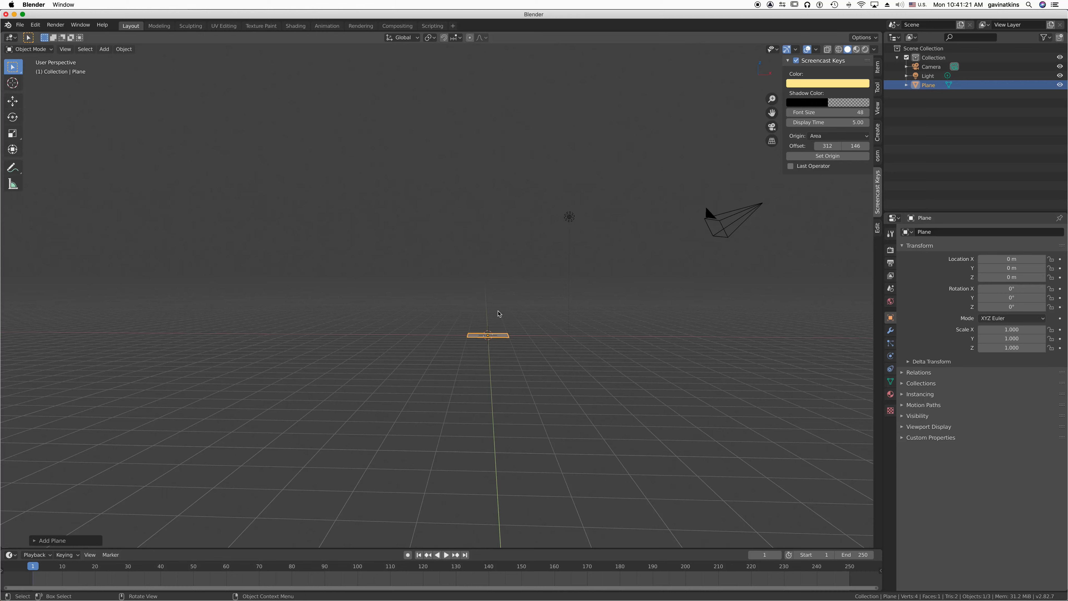
{"action": "key", "text": "KP_1"}
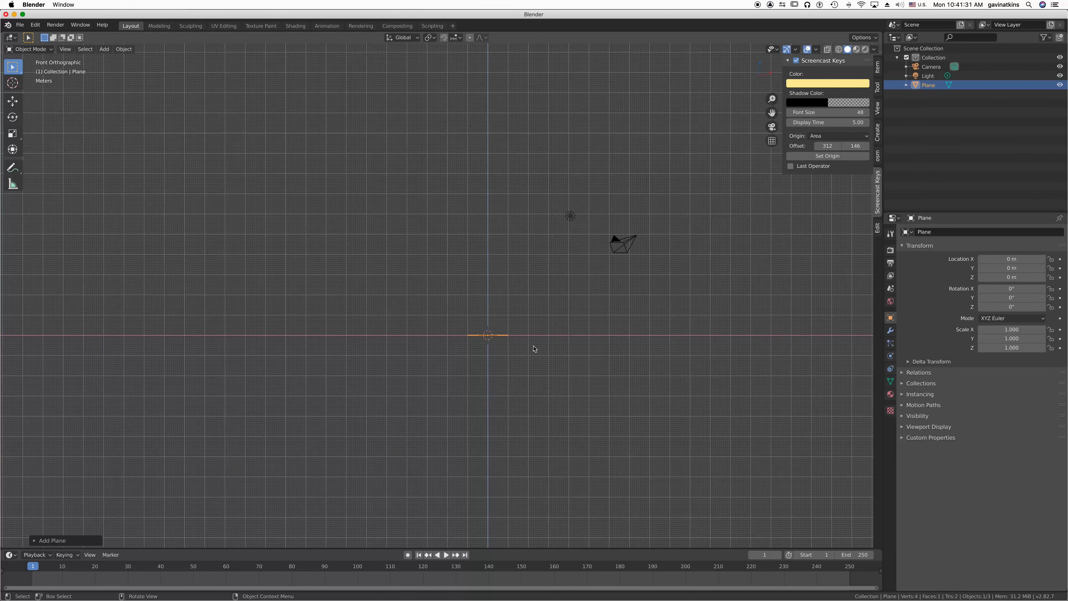
{"action": "key", "text": "KP_7"}
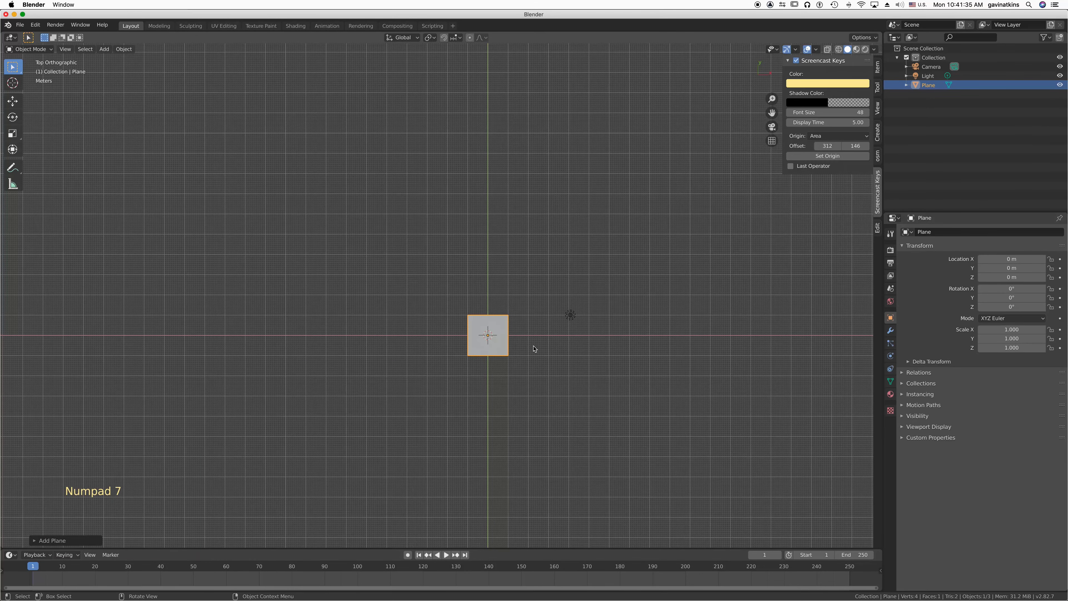
{"action": "key", "text": "KP_Decimal"}
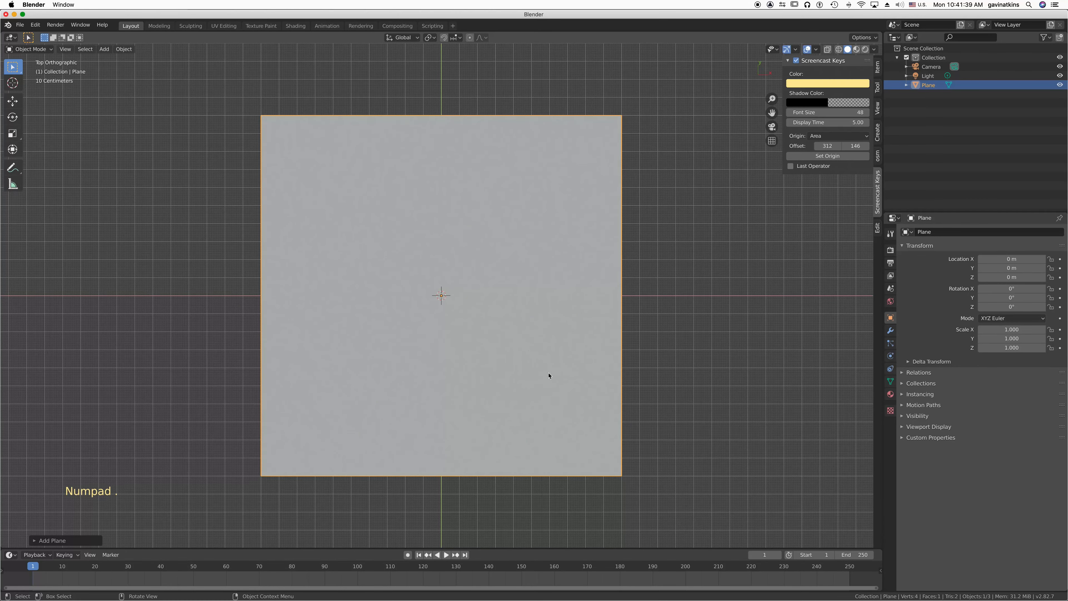
{"action": "middle_click_drag", "start_coordinate": [522, 384], "coordinate": [525, 313]}
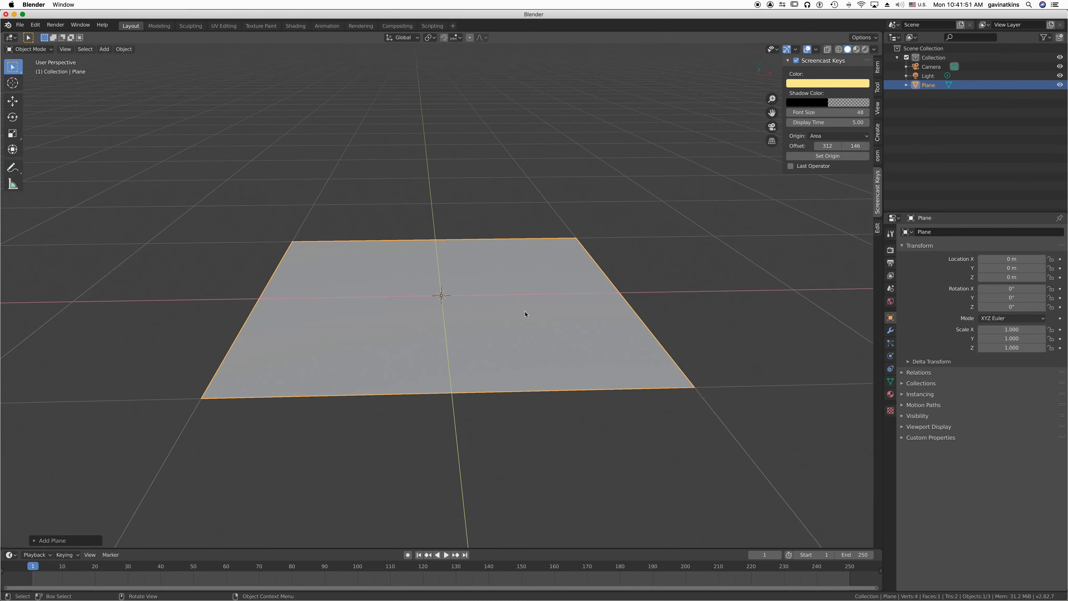
Replace the plane with a cube mesh at the world origin, working in the front orthographic view
{"action": "key", "text": "KP_1"}
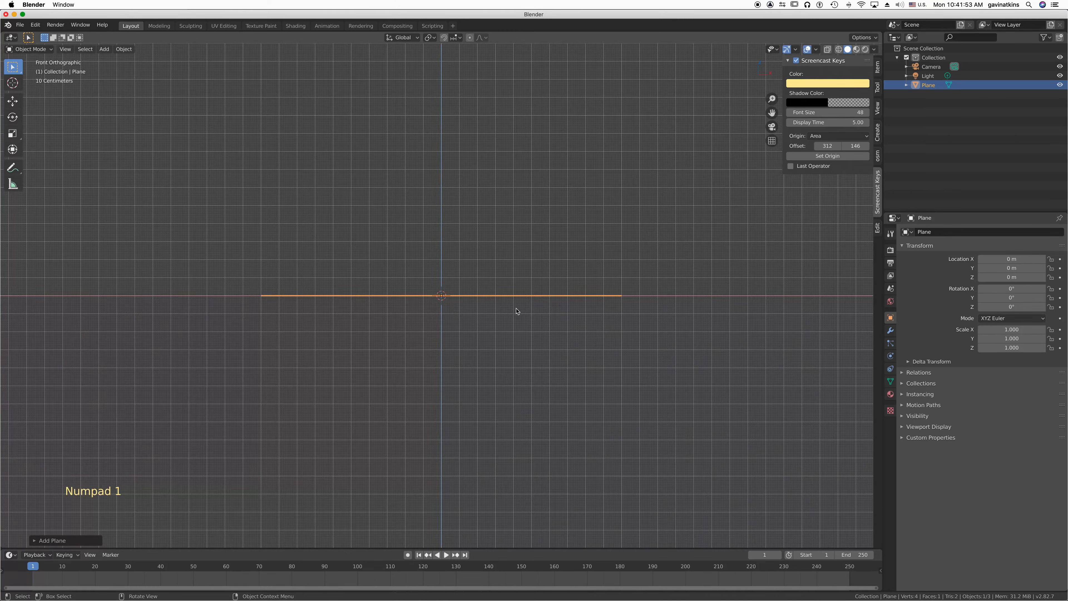
{"action": "key", "text": "x"}
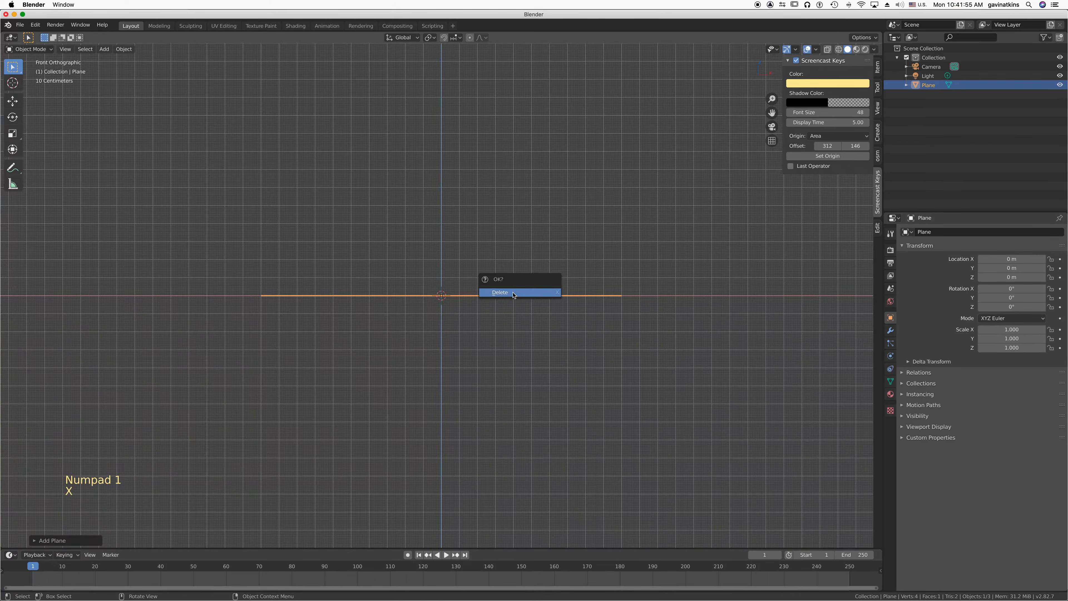
{"action": "left_click", "coordinate": [513, 296]}
{"action": "key", "text": "shift+a"}
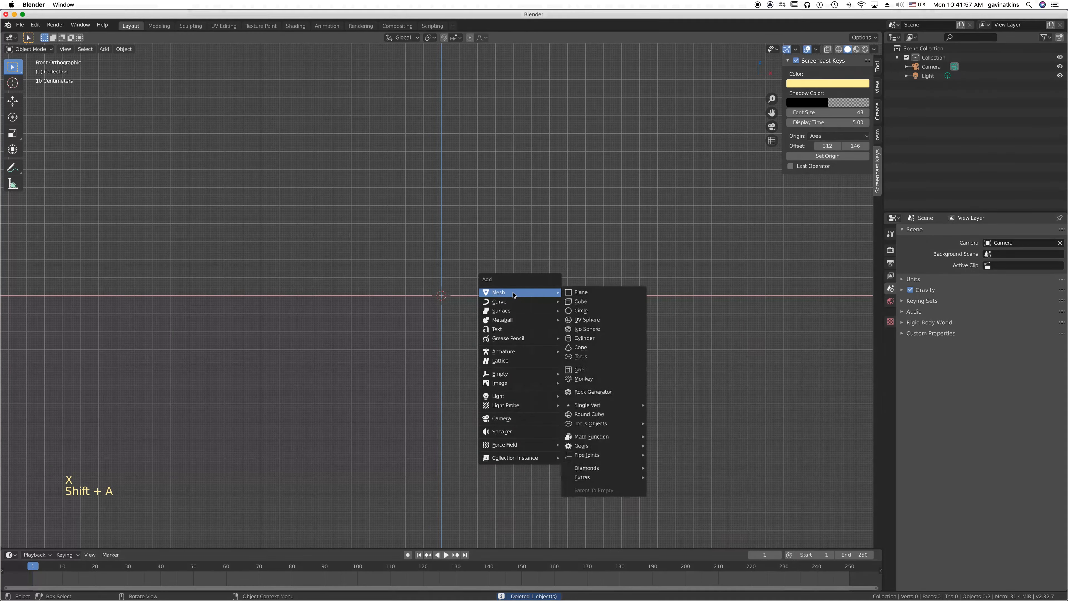
{"action": "left_click", "coordinate": [583, 300]}
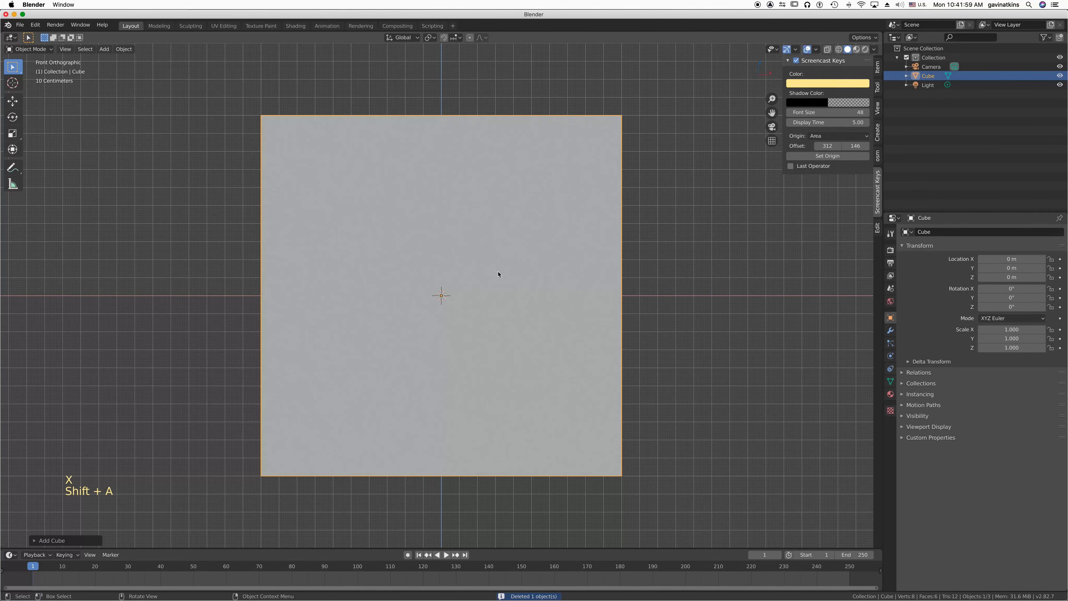
Orbit to a raised perspective view of the cube and zoom in and out repeatedly, ending on a closer view
{"action": "scroll", "coordinate": [519, 291], "scroll_direction": "down", "scroll_amount": 5}
{"action": "middle_click_drag", "start_coordinate": [520, 292], "coordinate": [521, 316]}
{"action": "scroll", "coordinate": [520, 315], "scroll_direction": "up", "scroll_amount": 7}
{"action": "scroll", "coordinate": [521, 315], "scroll_direction": "down", "scroll_amount": 6}
{"action": "scroll", "coordinate": [520, 315], "scroll_direction": "up", "scroll_amount": 5}
{"action": "scroll", "coordinate": [520, 315], "scroll_direction": "down", "scroll_amount": 5}
{"action": "scroll", "coordinate": [520, 315], "scroll_direction": "up", "scroll_amount": 5}
{"action": "scroll", "coordinate": [521, 316], "scroll_direction": "down", "scroll_amount": 5}
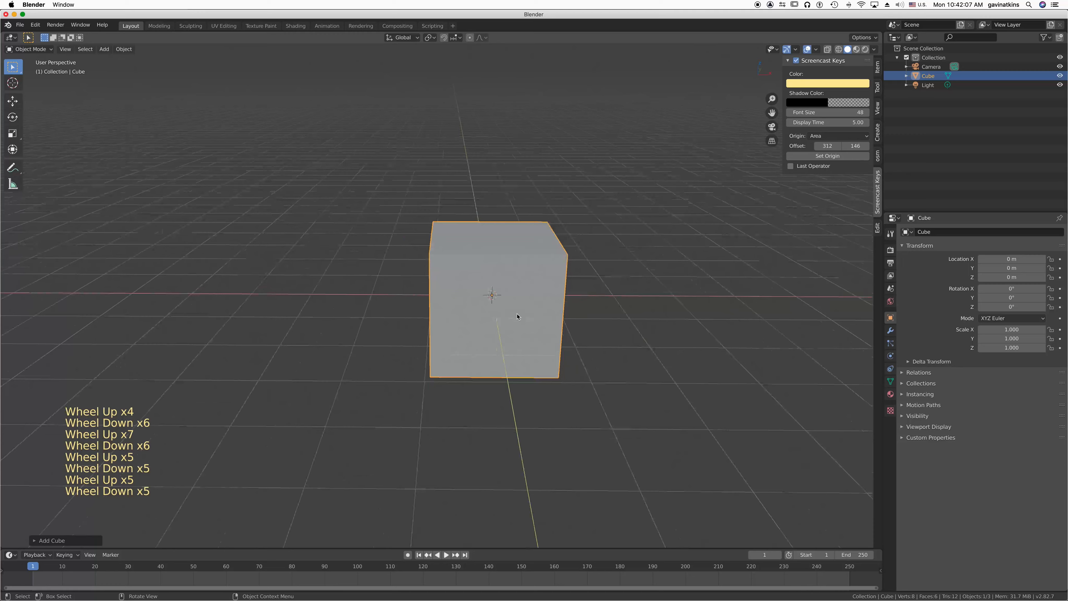
{"action": "scroll", "coordinate": [519, 315], "scroll_direction": "up", "scroll_amount": 5}
{"action": "scroll", "coordinate": [518, 316], "scroll_direction": "down", "scroll_amount": 5}
{"action": "scroll", "coordinate": [517, 316], "scroll_direction": "up", "scroll_amount": 5}
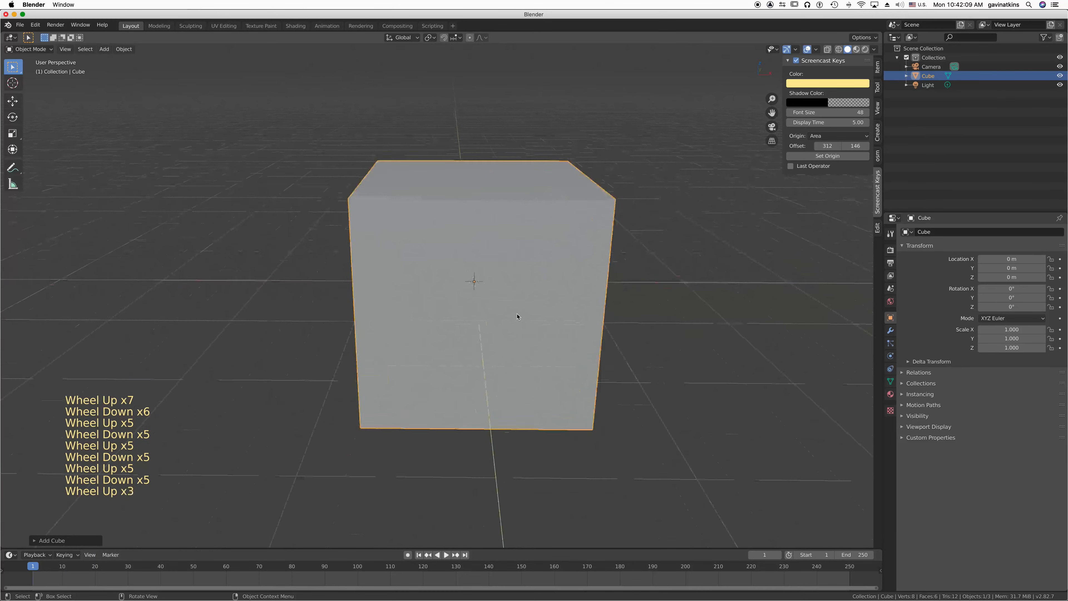
{"action": "scroll", "coordinate": [517, 316], "scroll_direction": "down", "scroll_amount": 5}
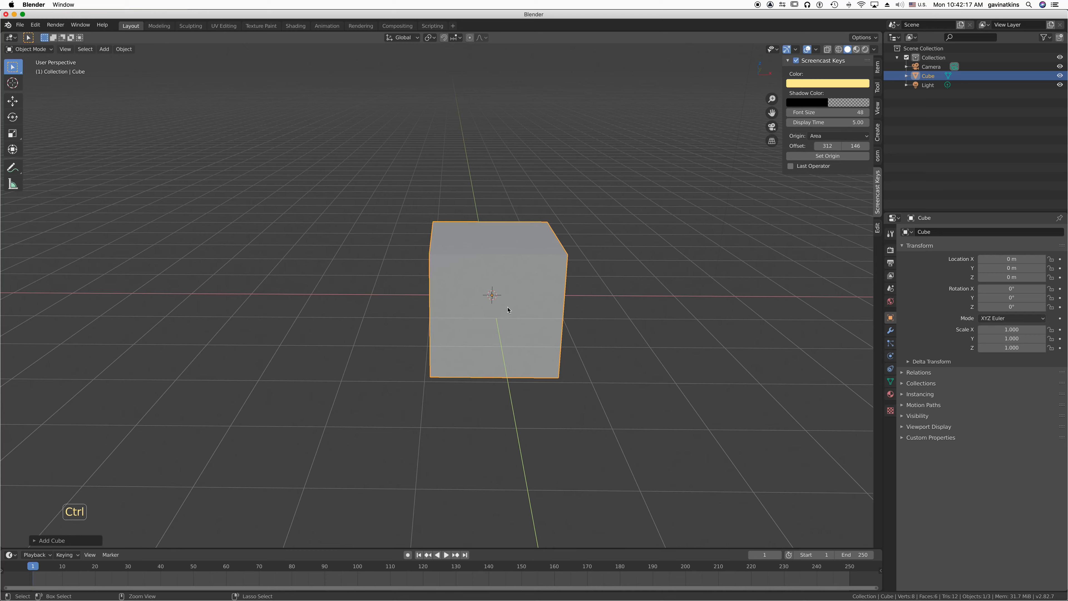
{"action": "middle_click_drag", "start_coordinate": [507, 308], "coordinate": [580, 307], "text": "ctrl"}
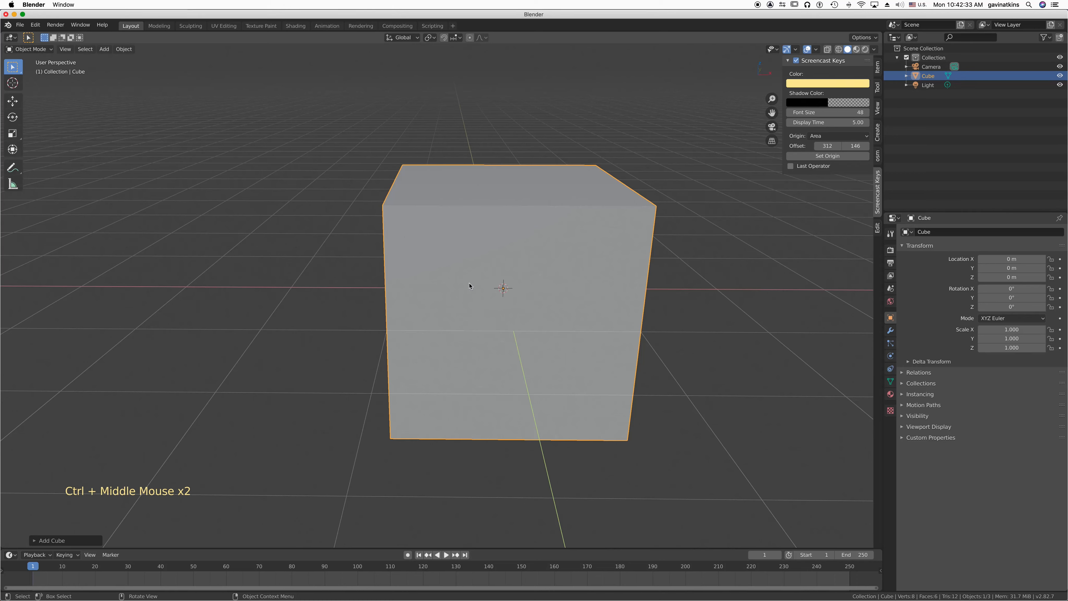
Turn off Zoom to Mouse Position in the navigation preferences and close the preferences window
{"action": "key", "text": "super"}
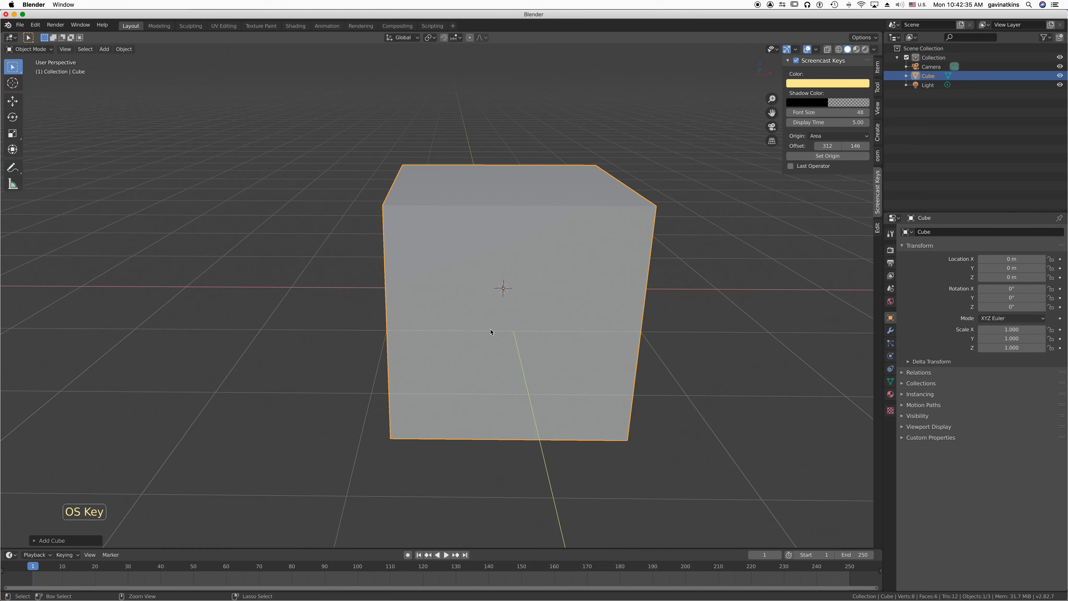
{"action": "key", "text": "super+comma"}
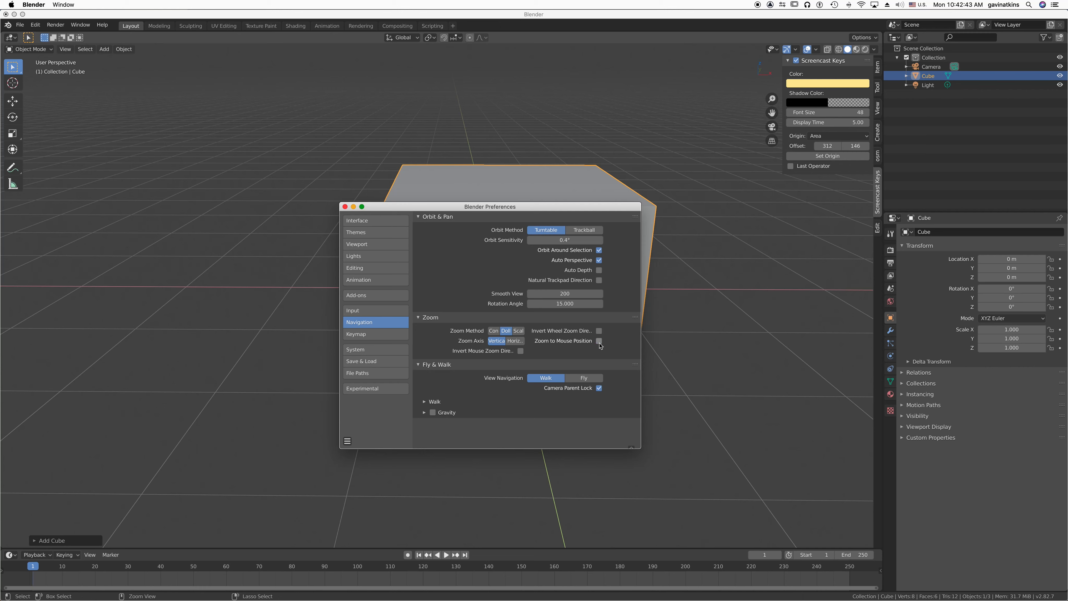
{"action": "left_click", "coordinate": [345, 207]}
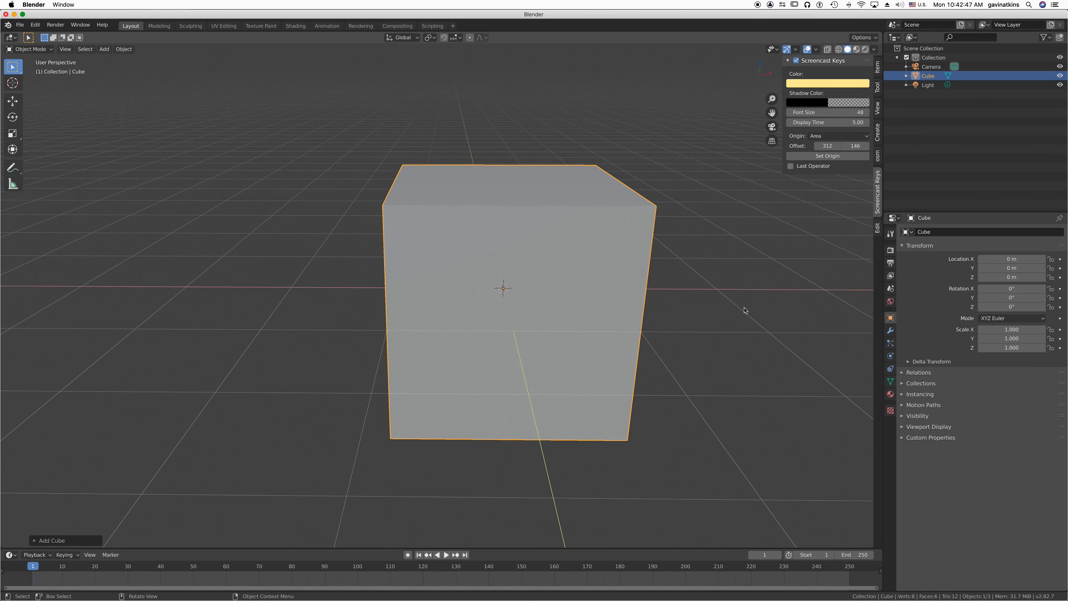
Examine how continuous zooming behaves around the cube, orbiting to another side between zooms
{"action": "key", "text": "ctrl"}
{"action": "middle_click_drag", "start_coordinate": [745, 310], "coordinate": [386, 263], "text": "ctrl"}
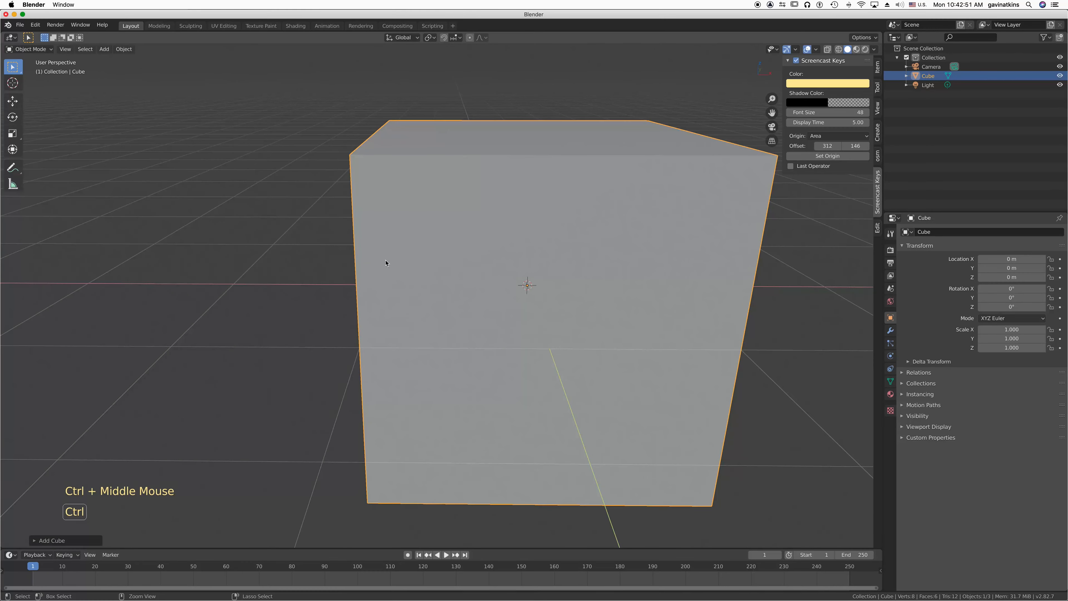
{"action": "middle_click_drag", "start_coordinate": [266, 249], "coordinate": [595, 287], "text": "ctrl"}
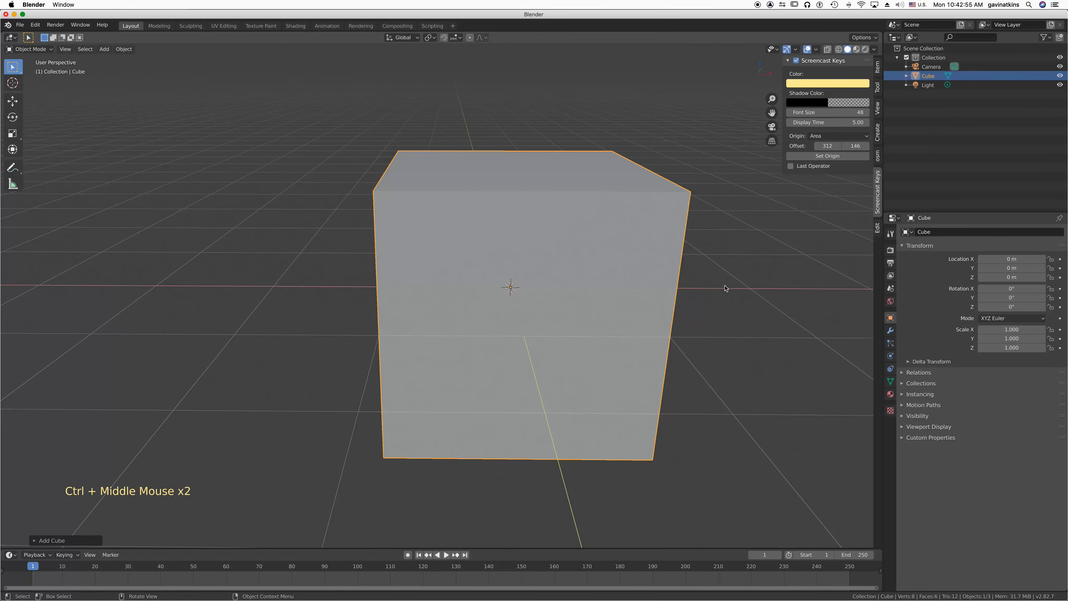
{"action": "middle_click_drag", "start_coordinate": [723, 288], "coordinate": [650, 329]}
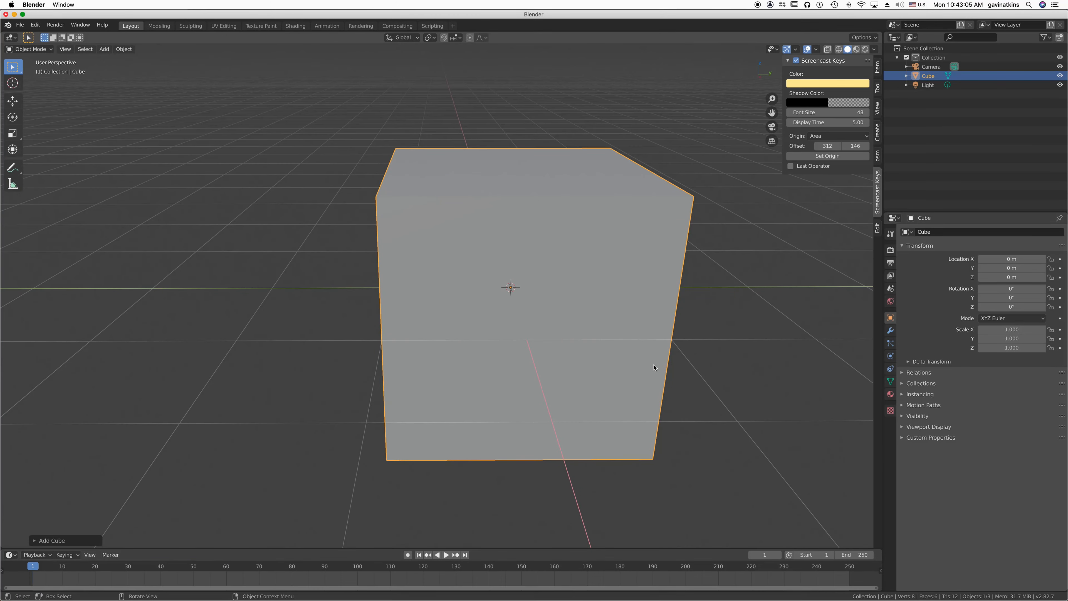
{"action": "middle_click_drag", "start_coordinate": [658, 365], "coordinate": [477, 302], "text": "ctrl"}
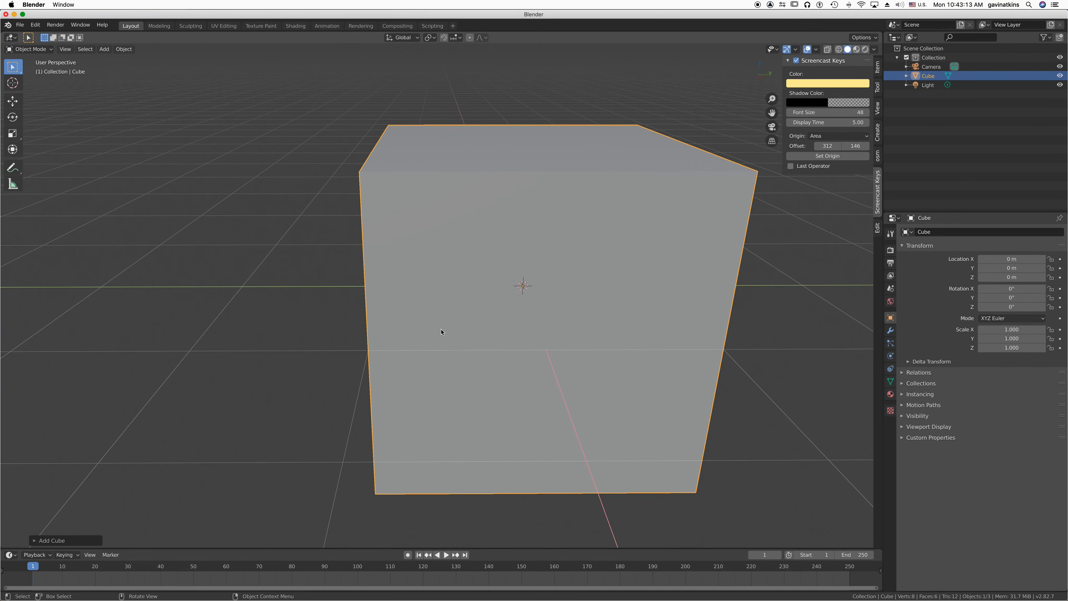
Turn on Zoom to Mouse Position in the navigation preferences and return to the viewport
{"action": "key", "text": "super+comma"}
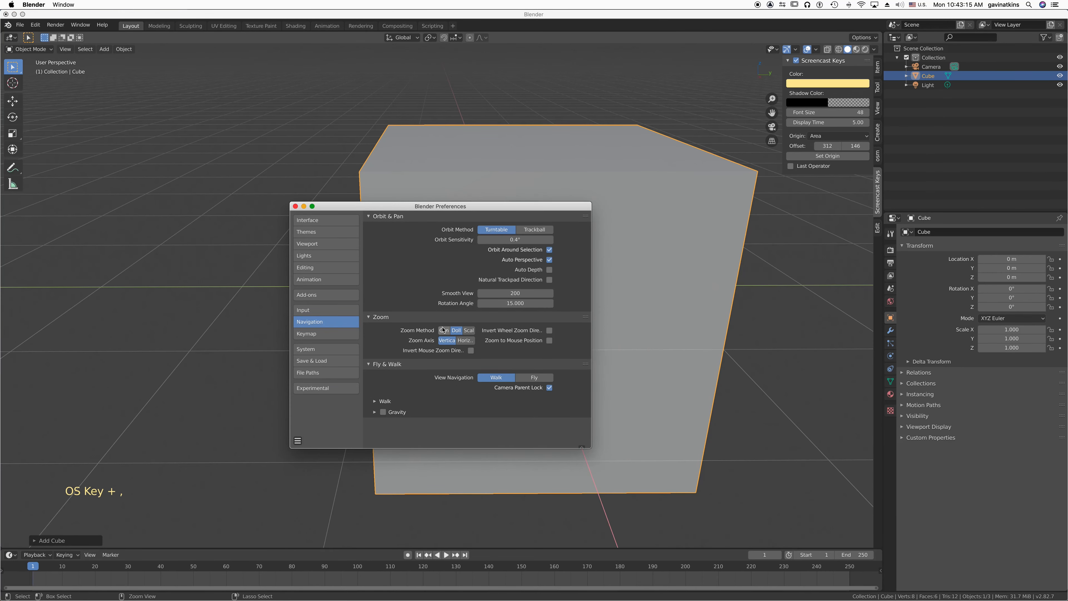
{"action": "left_click", "coordinate": [549, 341]}
{"action": "left_click", "coordinate": [656, 400]}
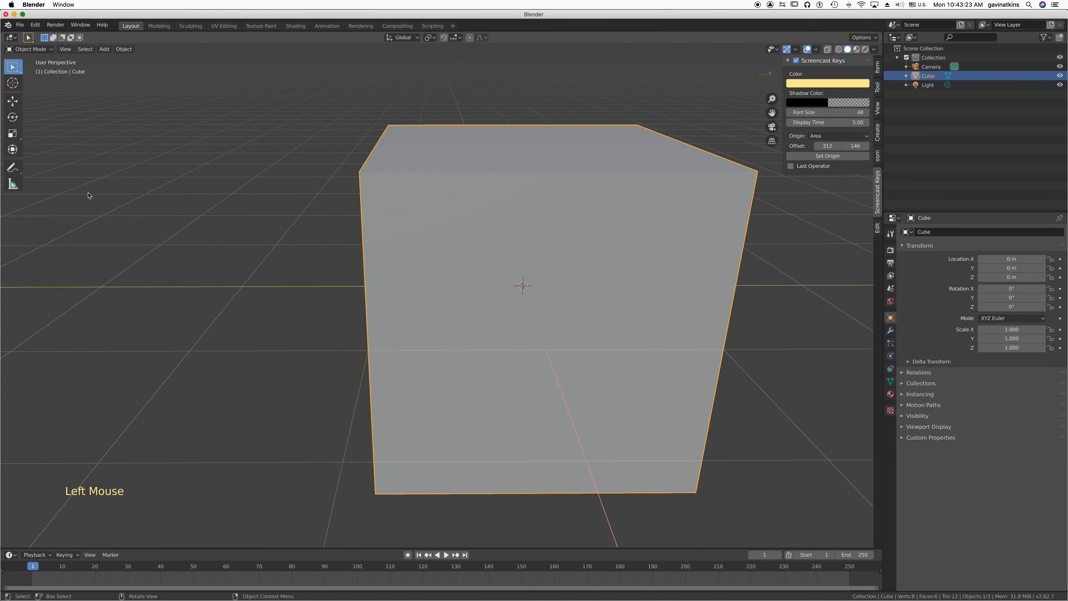
Pan the viewport around so the cube shifts across the view
{"action": "middle_click_drag", "start_coordinate": [88, 195], "coordinate": [248, 236], "text": "shift"}
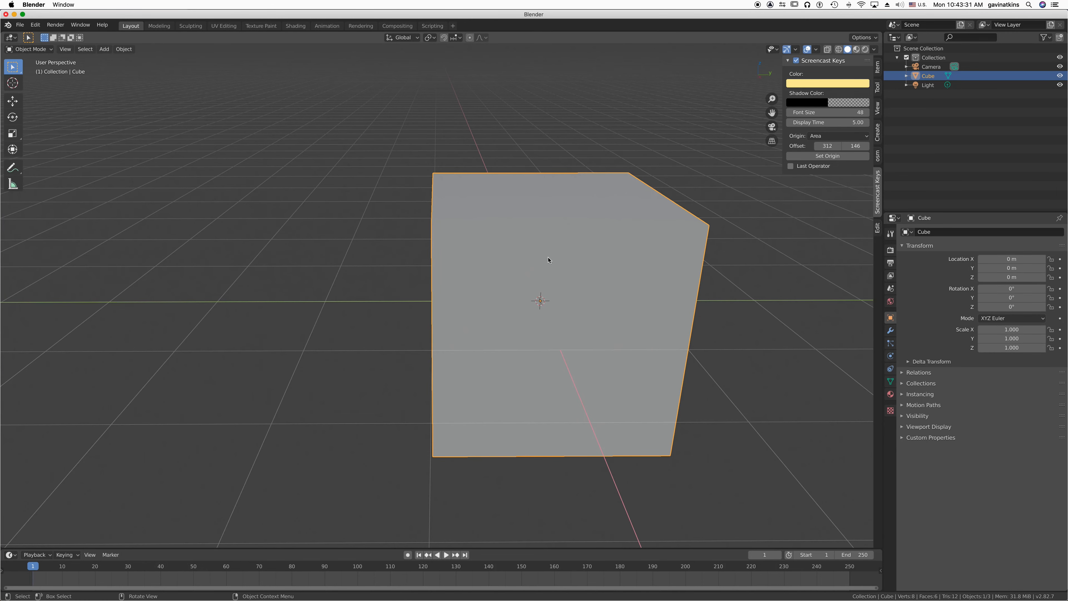
{"action": "key", "text": "shift"}
{"action": "middle_click_drag", "start_coordinate": [772, 339], "coordinate": [590, 286], "text": "shift"}
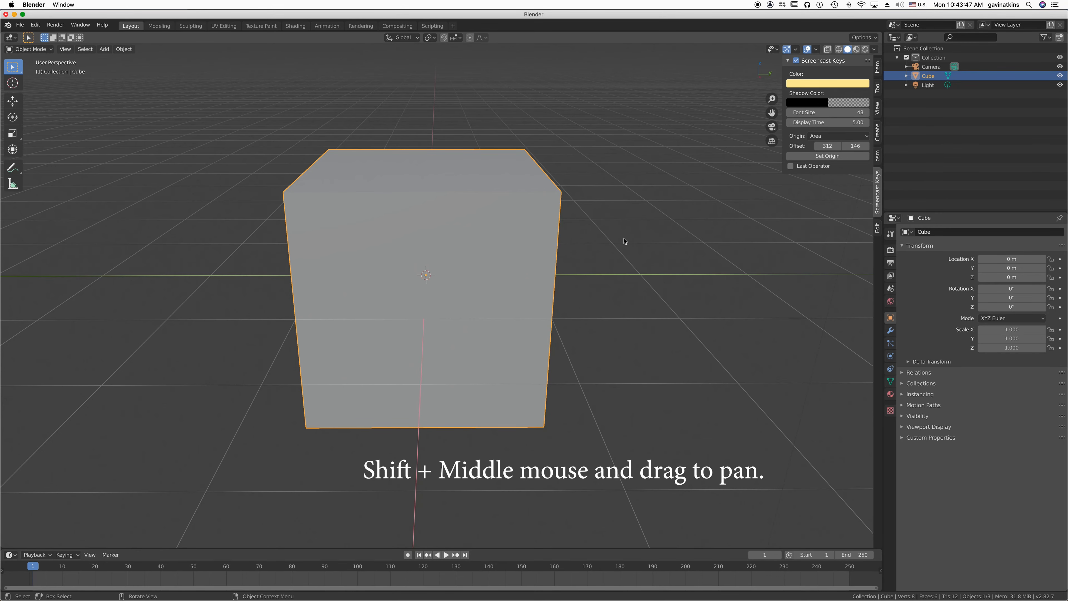
Compare perspective and orthographic projection of the cube, first in the angled view and then in the front view
{"action": "key", "text": "KP_5"}
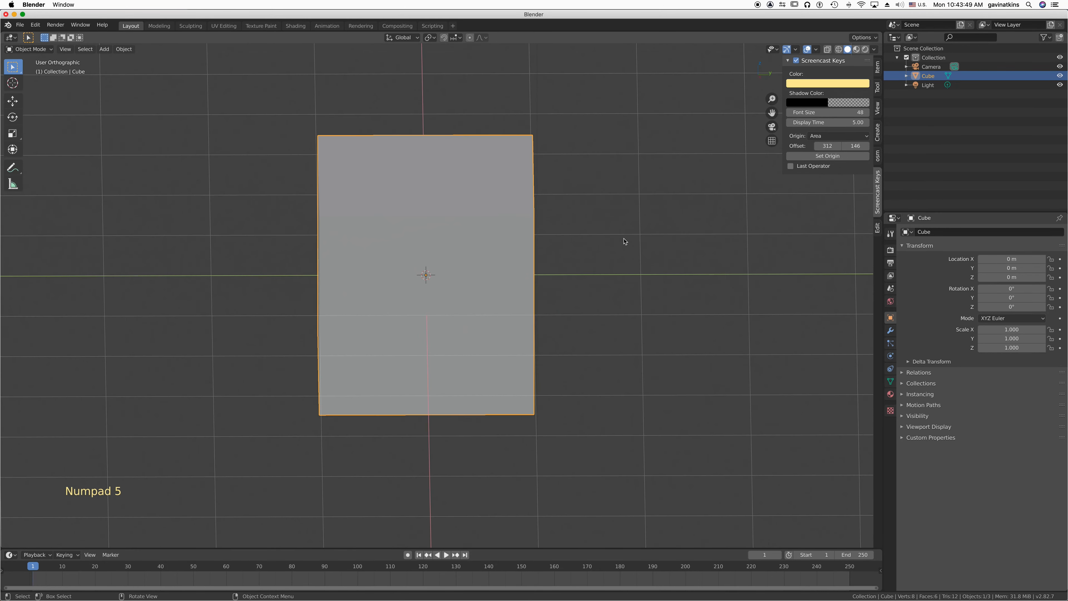
{"action": "key", "text": "KP_5"}
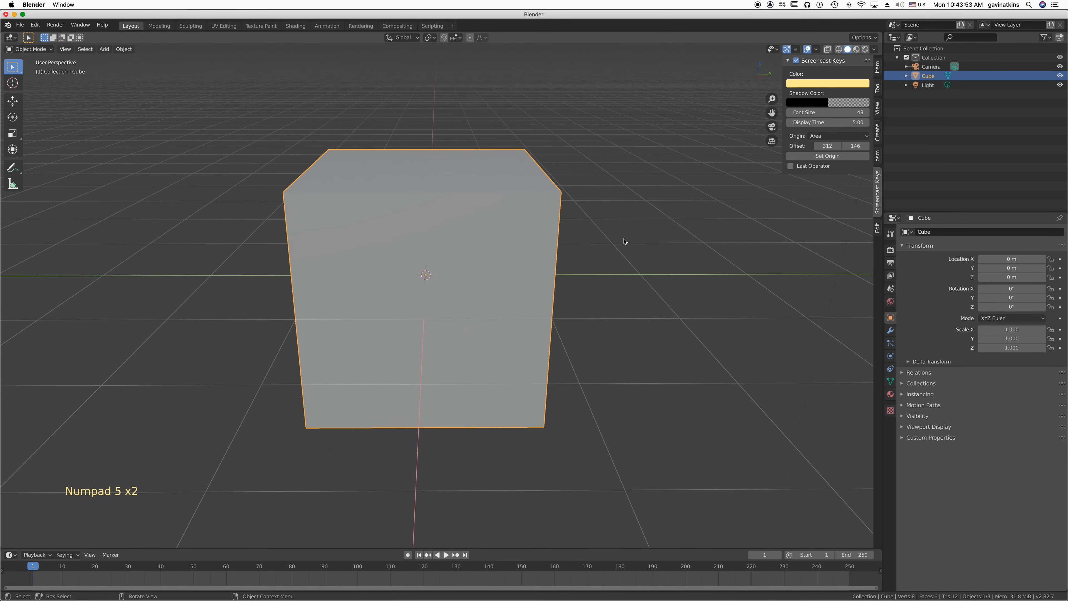
{"action": "key", "text": "KP_1"}
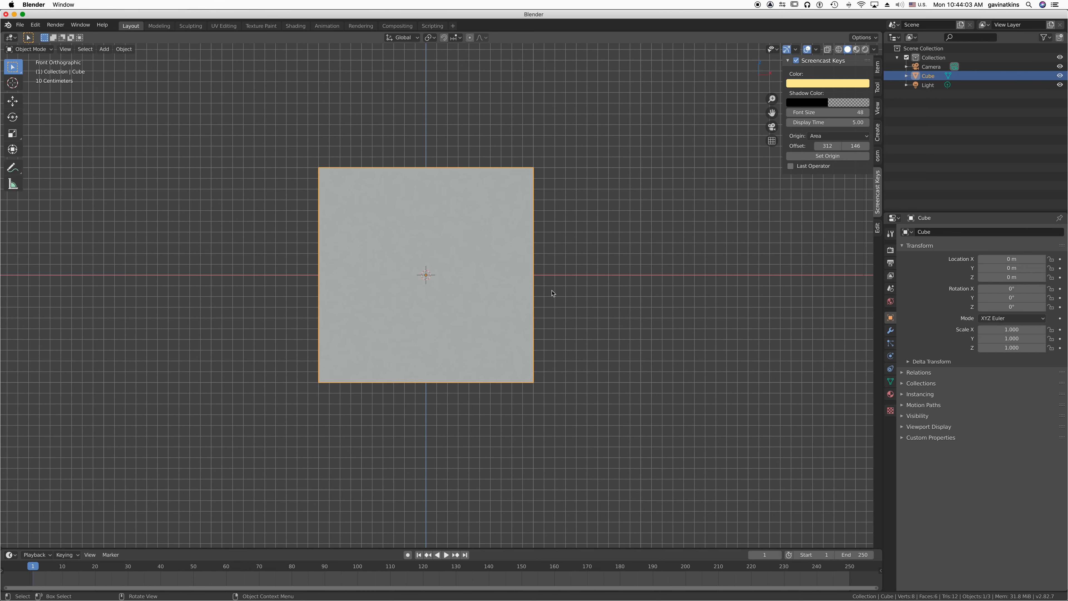
{"action": "key", "text": "KP_5"}
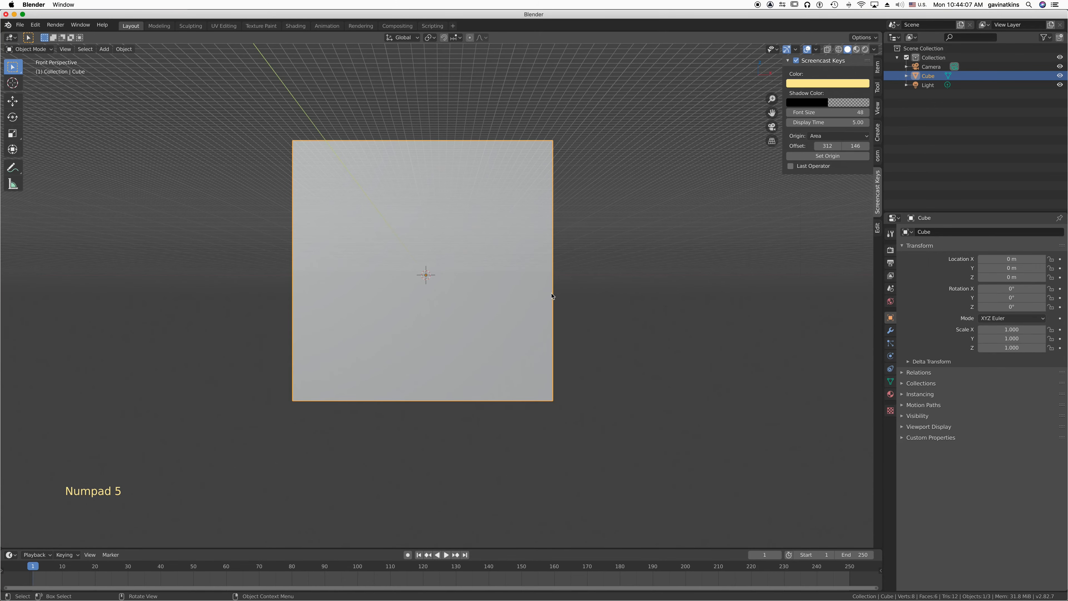
Orbit the cube to several angles, comparing orthographic and perspective projection at each, and finish in the front orthographic view
{"action": "mouse_move", "coordinate": [552, 296]}
{"action": "middle_mouse_down"}
{"action": "mouse_move", "coordinate": [530, 298]}
{"action": "mouse_move", "coordinate": [593, 305]}
{"action": "mouse_move", "coordinate": [559, 304]}
{"action": "middle_mouse_up"}
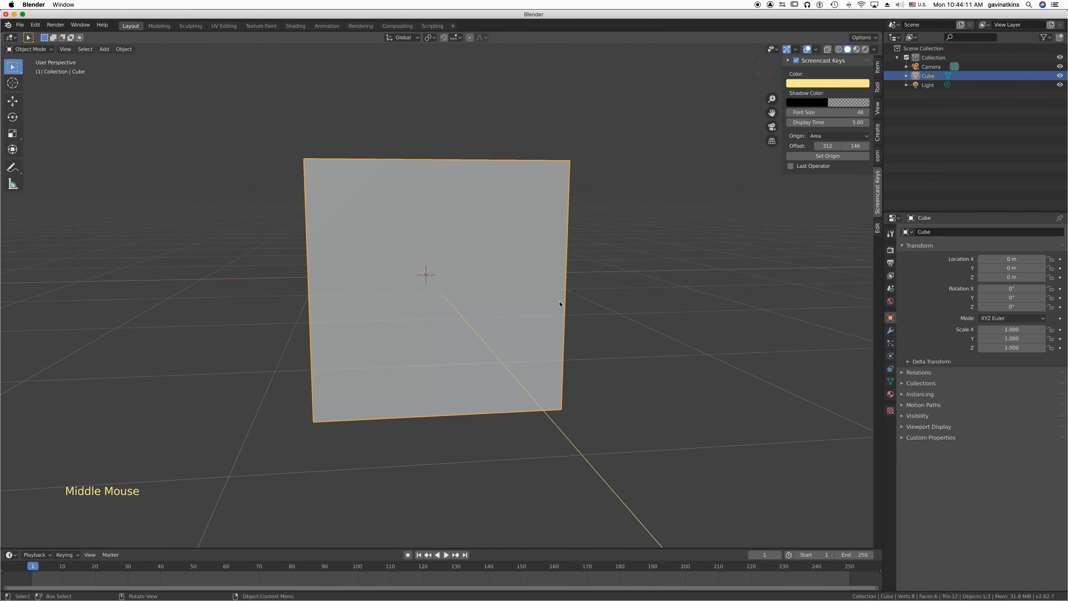
{"action": "key", "text": "KP_5"}
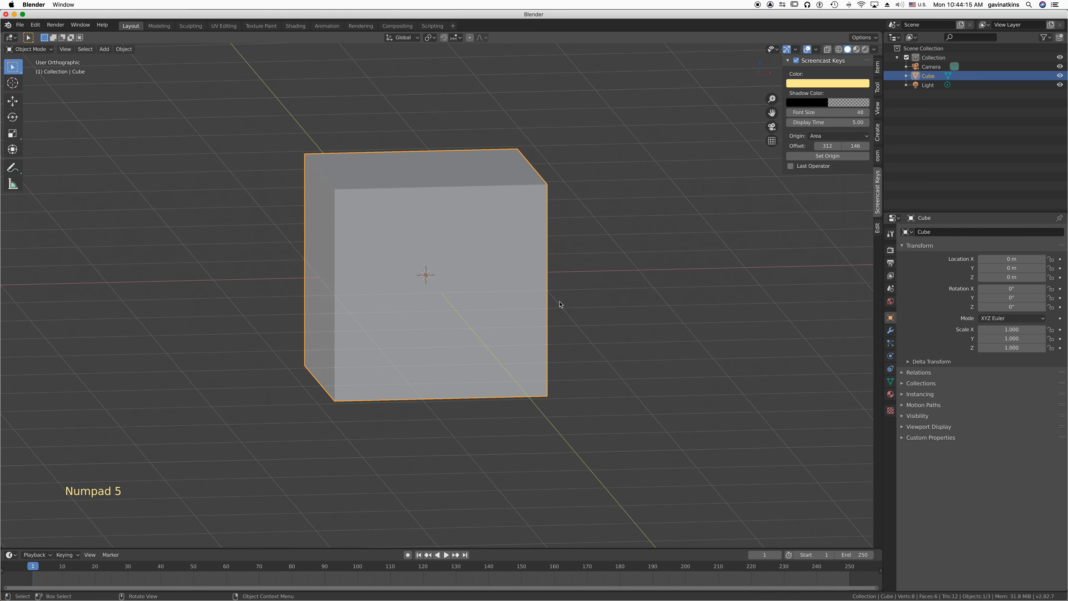
{"action": "middle_click_drag", "start_coordinate": [559, 304], "coordinate": [525, 324]}
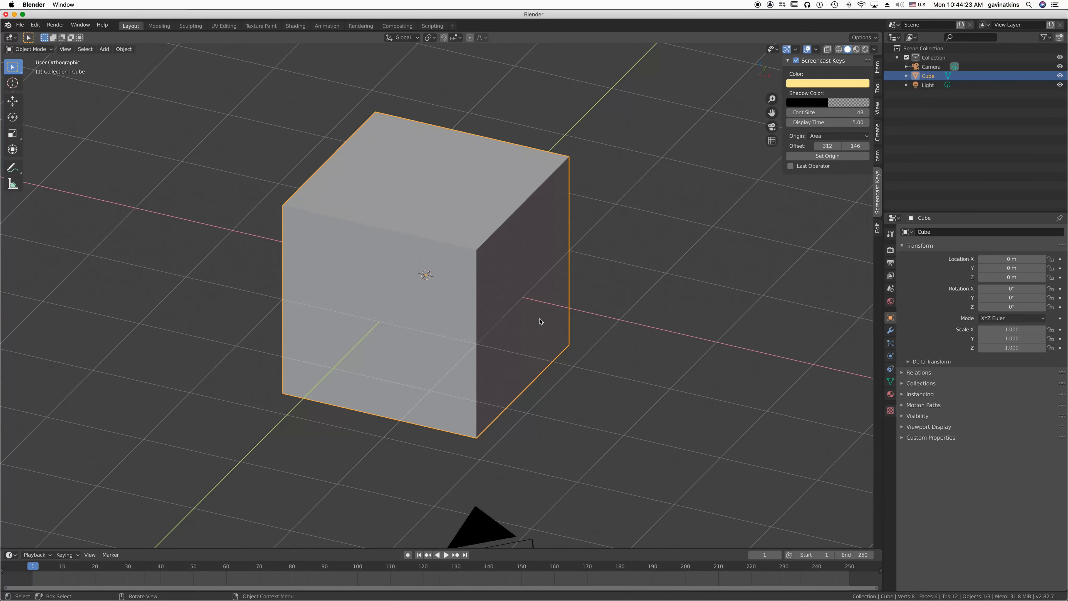
{"action": "key", "text": "KP_5"}
{"action": "key", "text": "KP_5"}
{"action": "key", "text": "KP_5"}
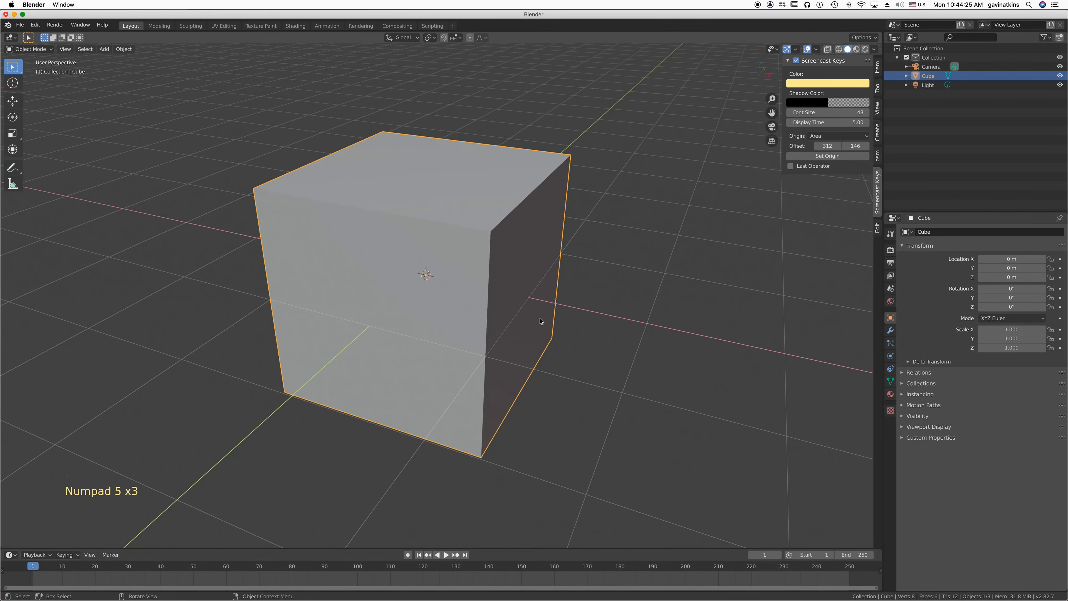
{"action": "middle_click_drag", "start_coordinate": [543, 312], "coordinate": [613, 298]}
{"action": "key", "text": "KP_5"}
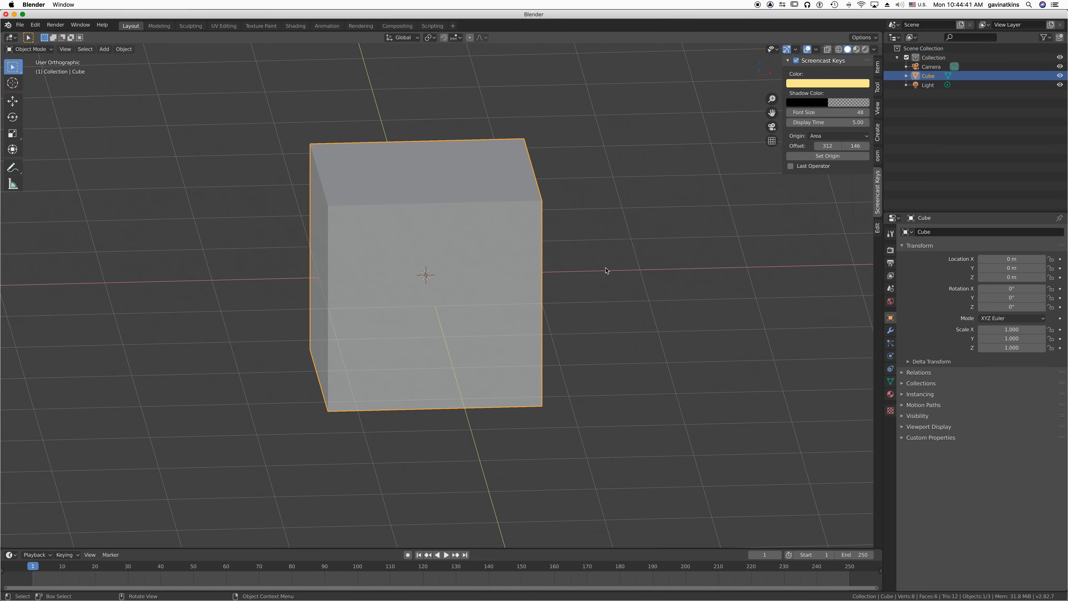
{"action": "key", "text": "KP_5"}
{"action": "middle_click_drag", "start_coordinate": [606, 271], "coordinate": [590, 295]}
{"action": "key", "text": "KP_1"}
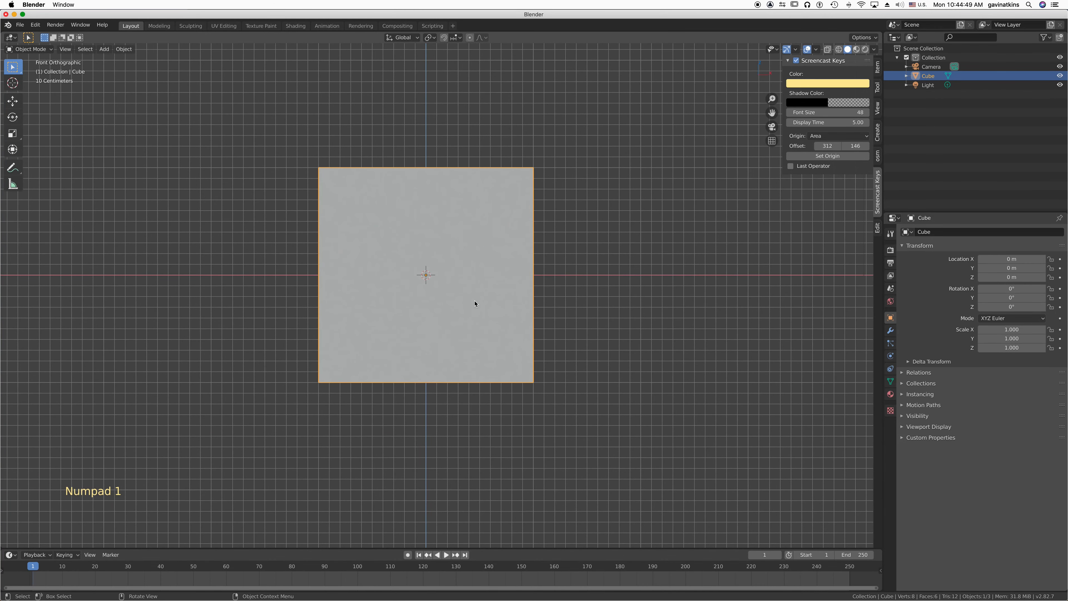
Select the cube and rotate it by about -23.7° in the front orthographic view
{"action": "left_click", "coordinate": [400, 182]}
{"action": "scroll", "coordinate": [505, 300], "scroll_direction": "down", "scroll_amount": 5}
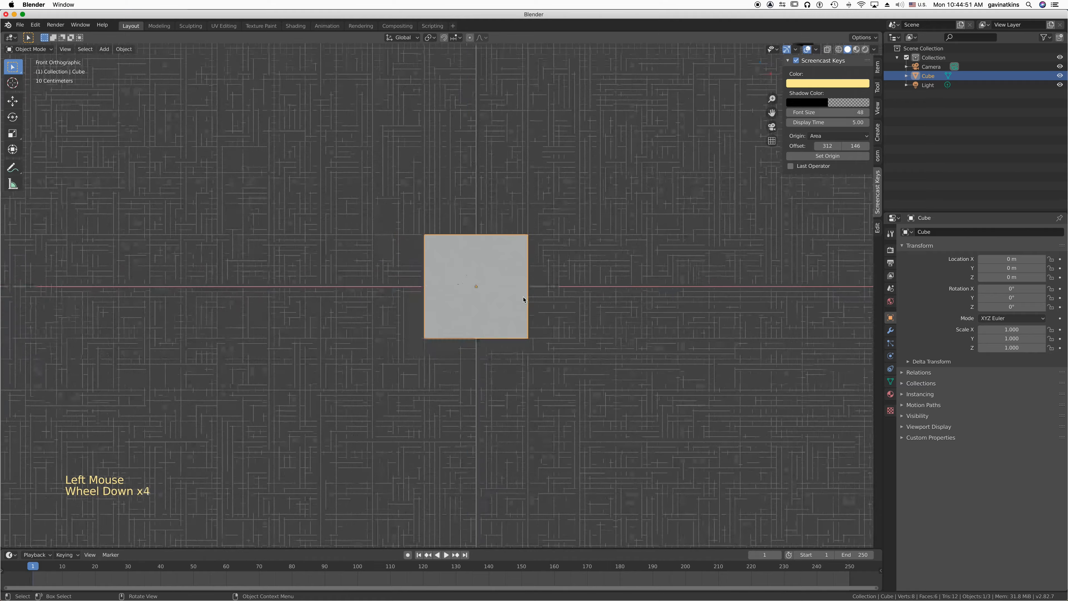
{"action": "left_click", "coordinate": [515, 303]}
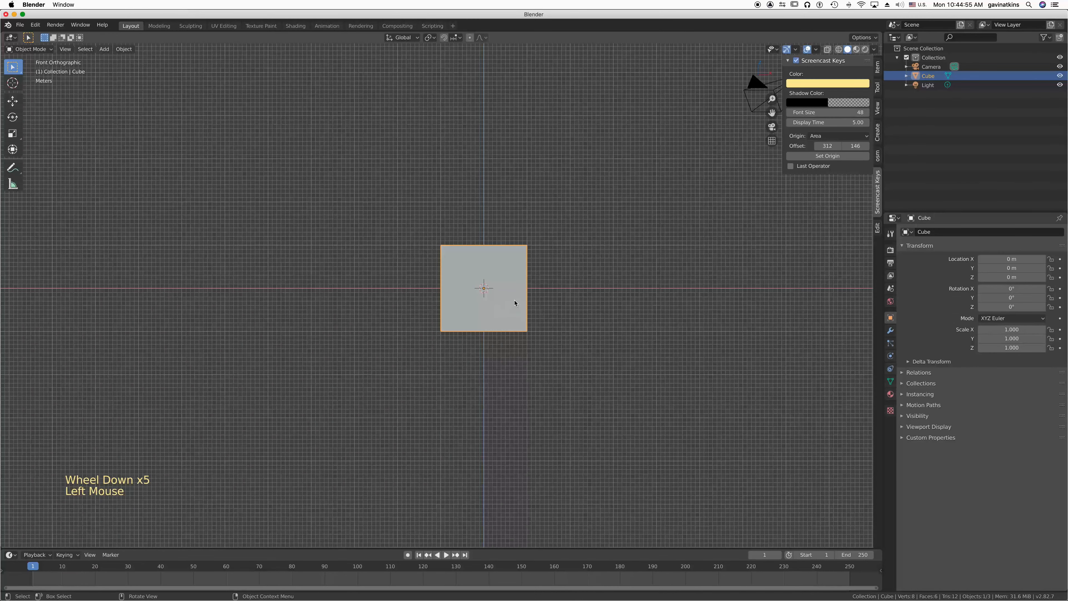
{"action": "key", "text": "r"}
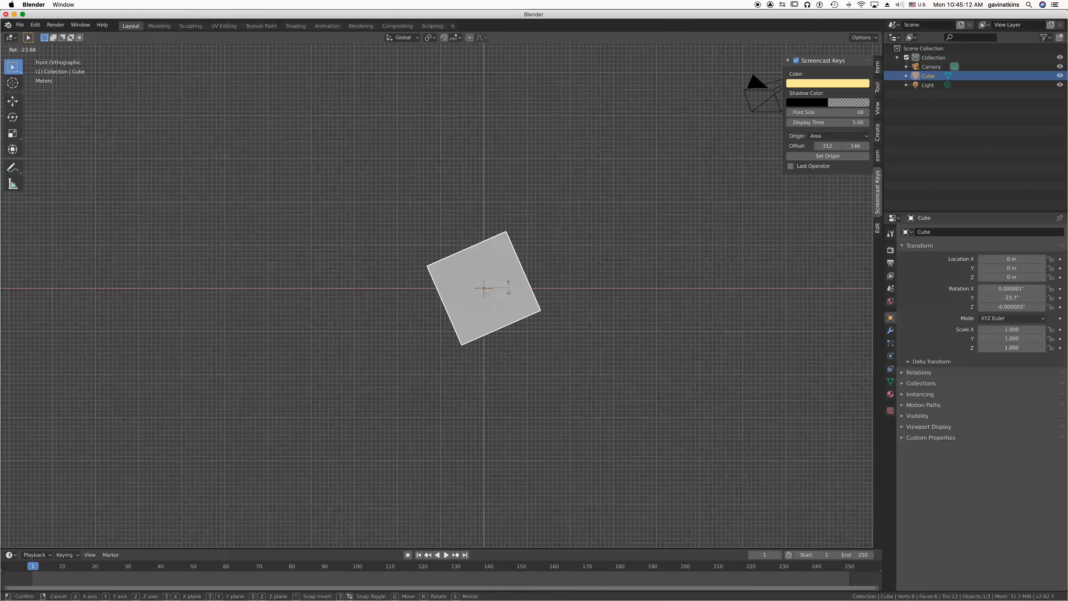
{"action": "left_click", "coordinate": [509, 289]}
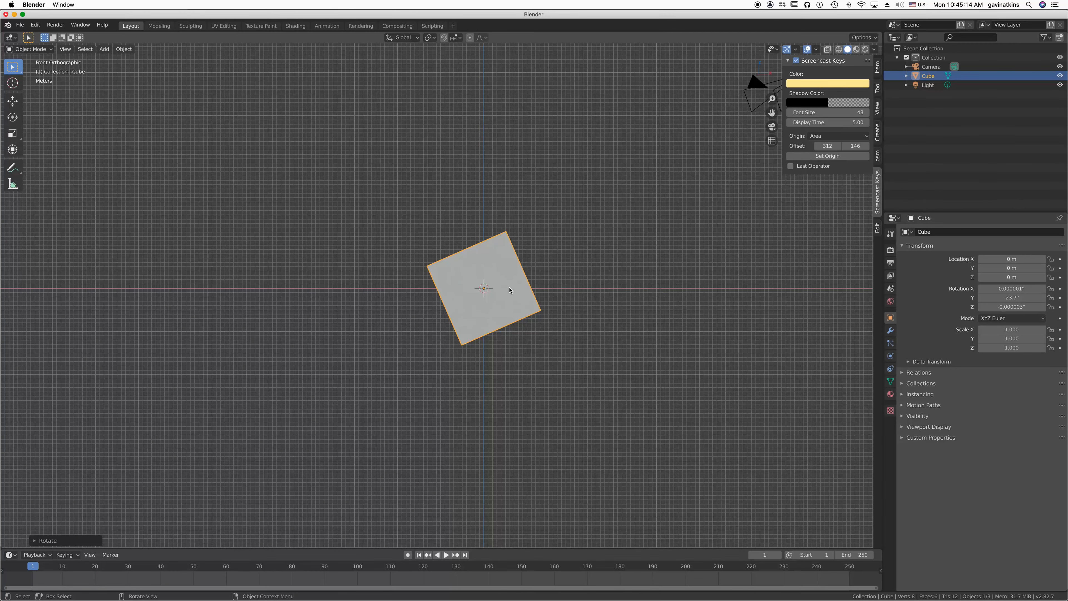
Clear the cube's rotation and keep the cube selected
{"action": "key", "text": "alt"}
{"action": "key", "text": "alt+r"}
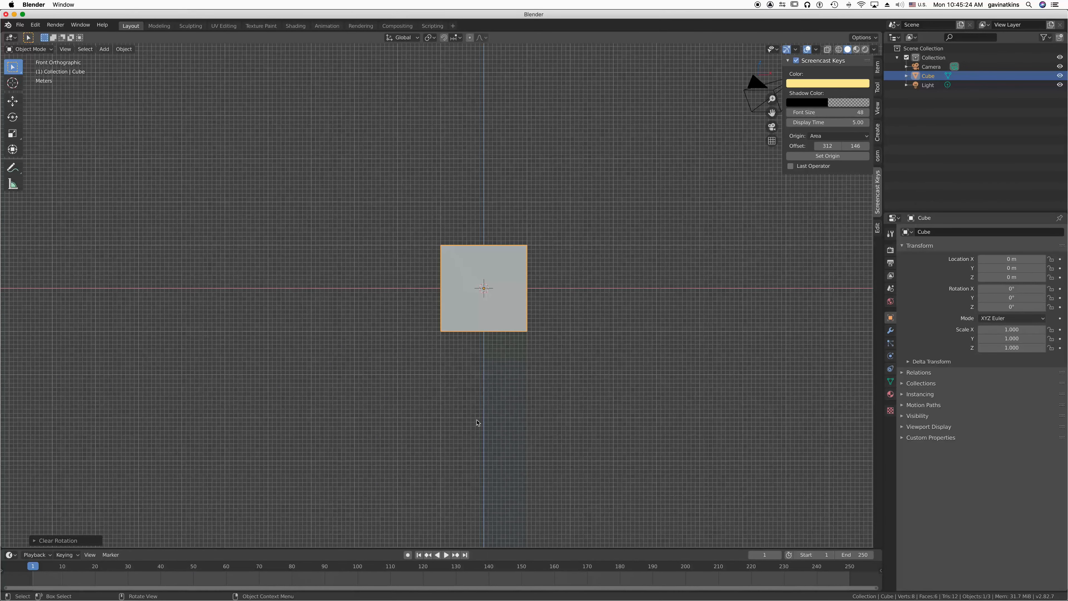
{"action": "left_click", "coordinate": [496, 319]}
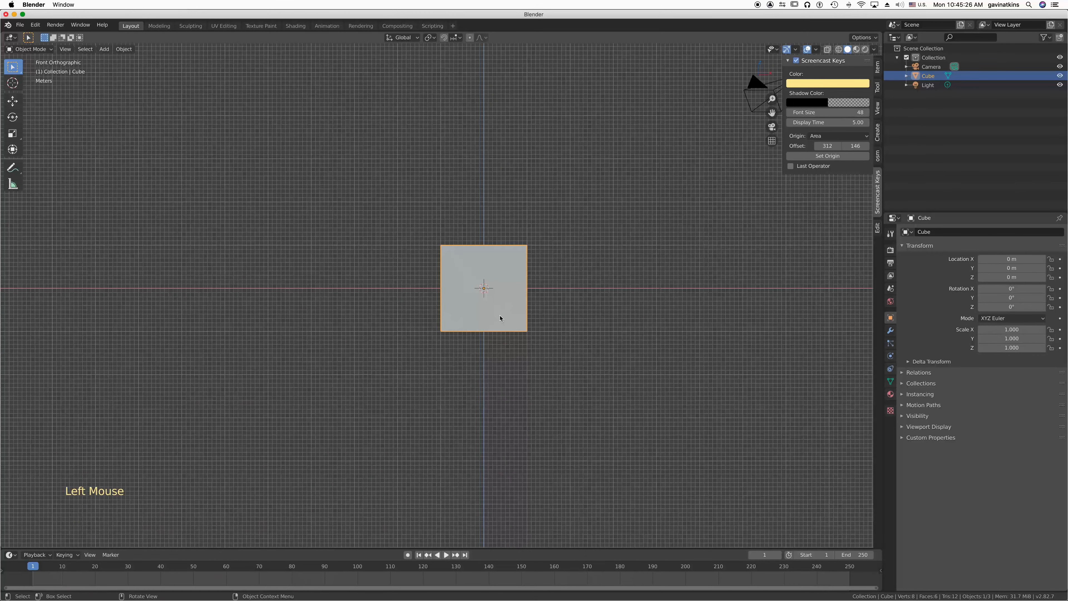
Rotate the selected cube about the global Z axis to about -45°
{"action": "key", "text": "r"}
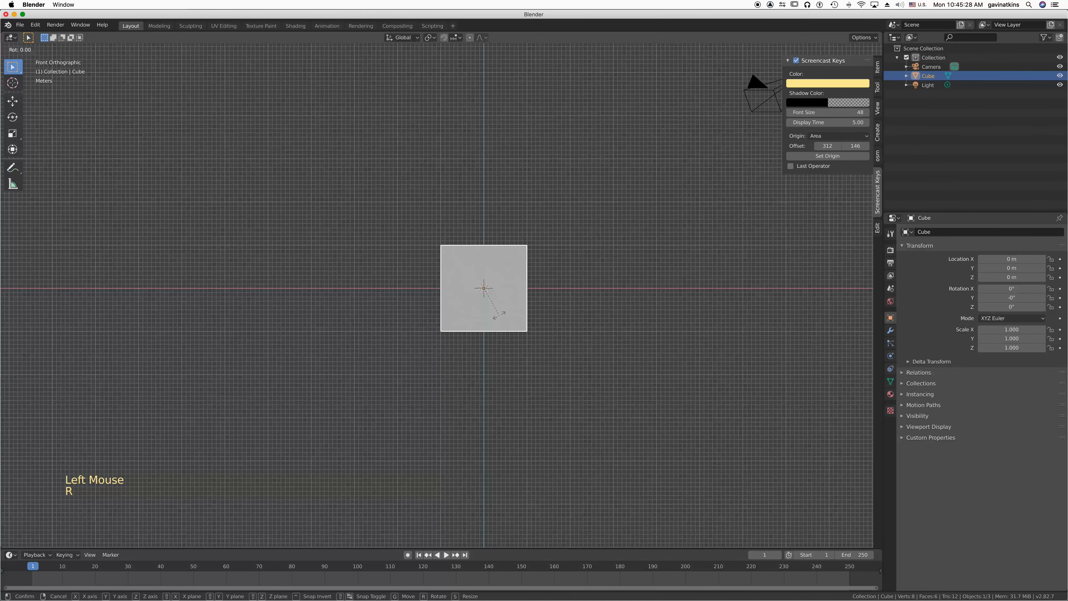
{"action": "key", "text": "z"}
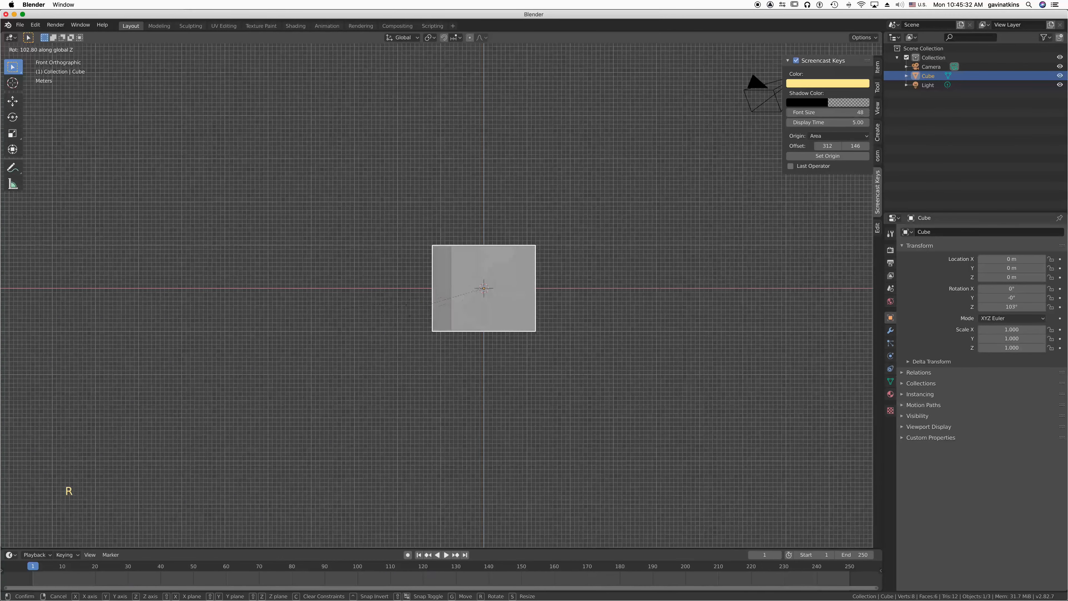
{"action": "left_click", "coordinate": [639, 333]}
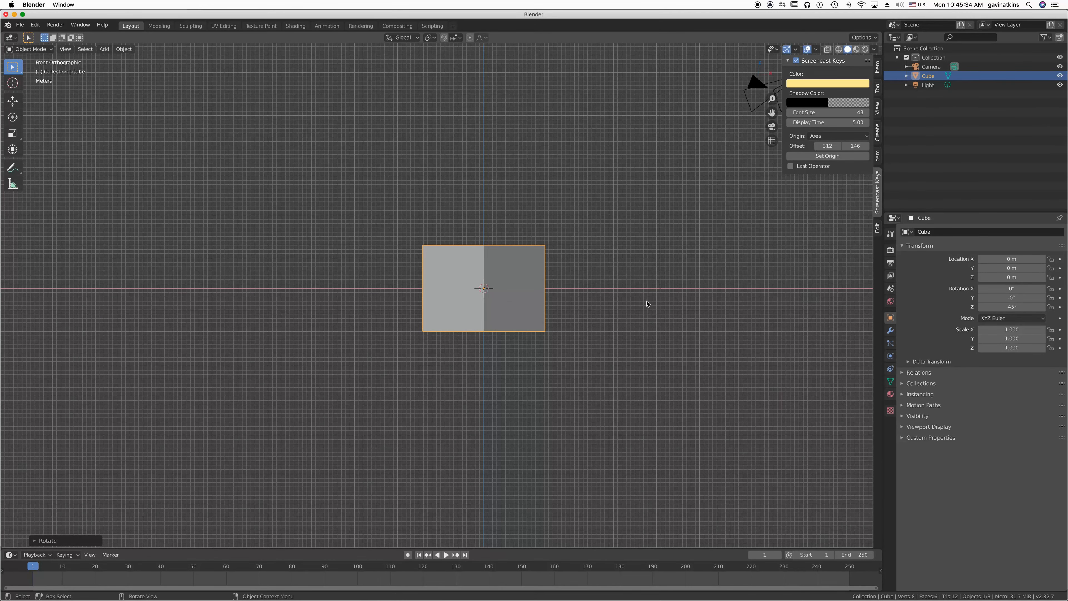
Rotate the cube a second time about the global Z axis and clear its rotation
{"action": "key", "text": "Home"}
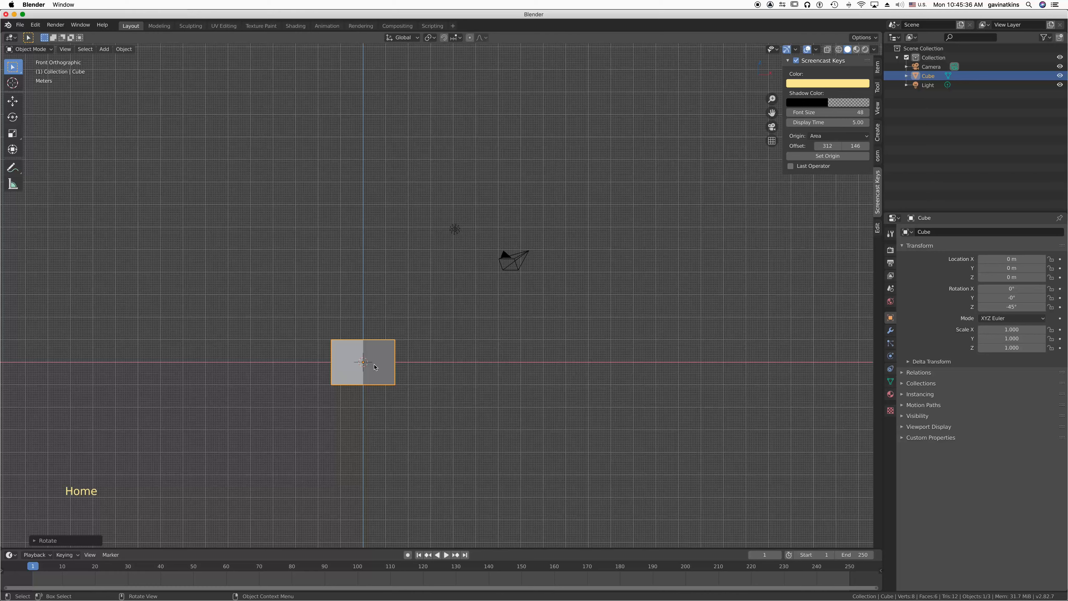
{"action": "key", "text": "KP_Decimal"}
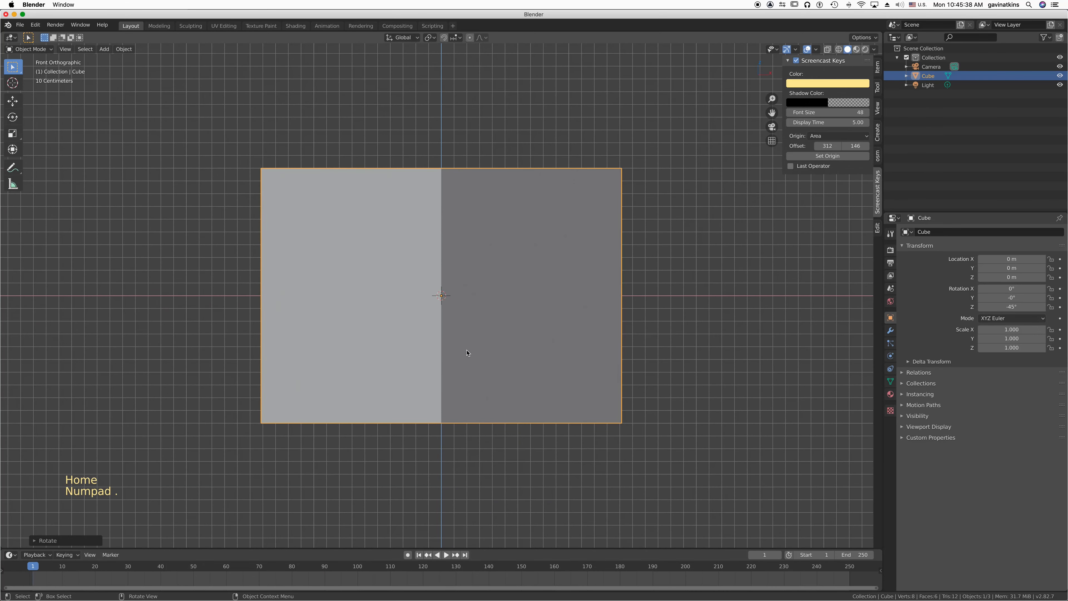
{"action": "key", "text": "r"}
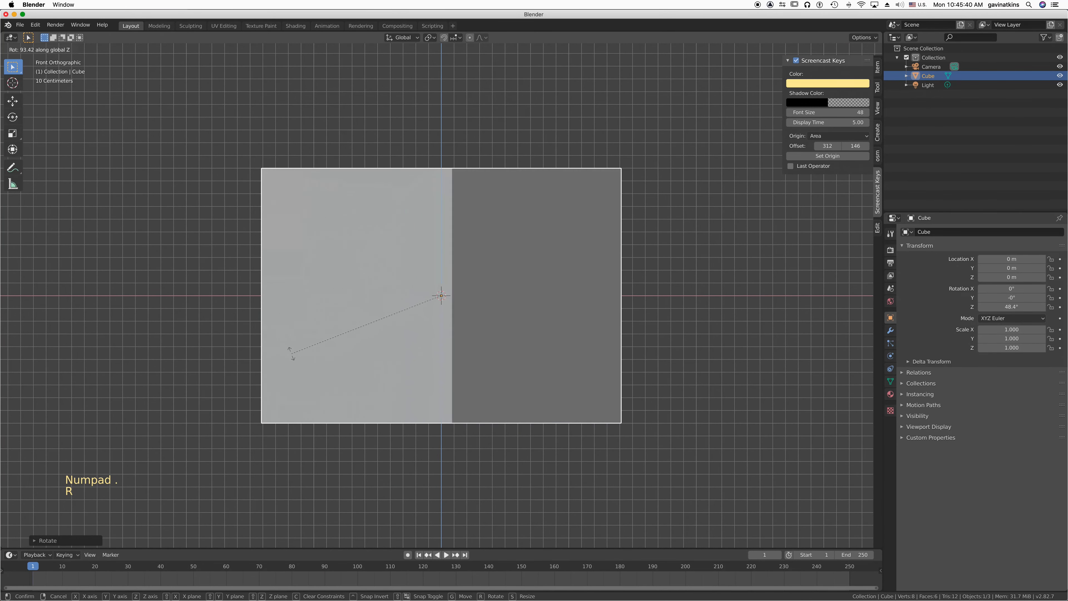
{"action": "left_click", "coordinate": [489, 362]}
{"action": "key", "text": "alt"}
{"action": "key", "text": "alt+r"}
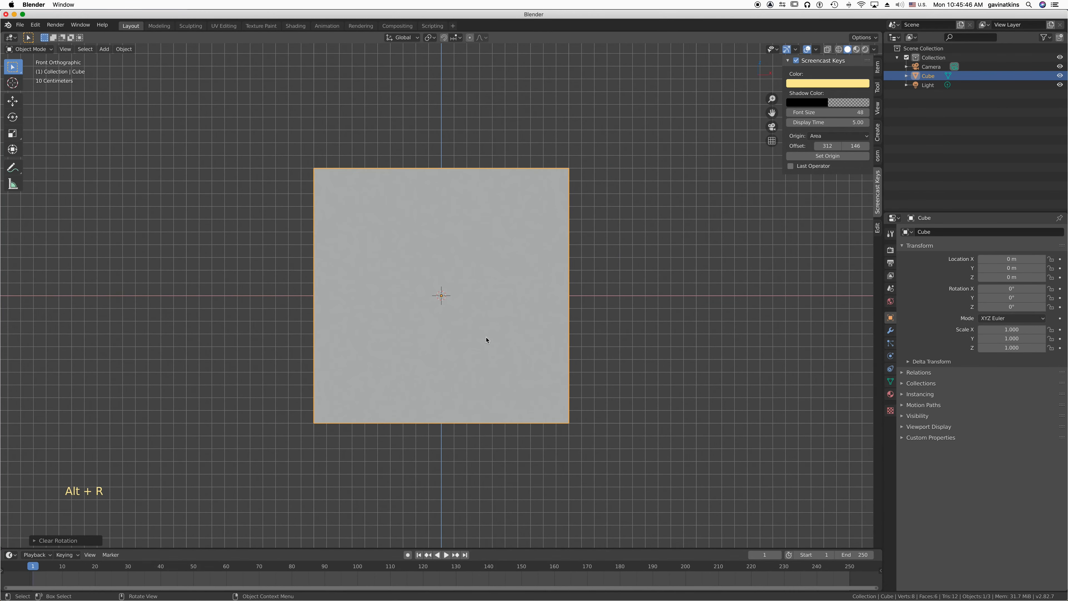
Rotate the cube about the global X axis to about -61.8° and on to about -135°, and clear its rotation
{"action": "key", "text": "r"}
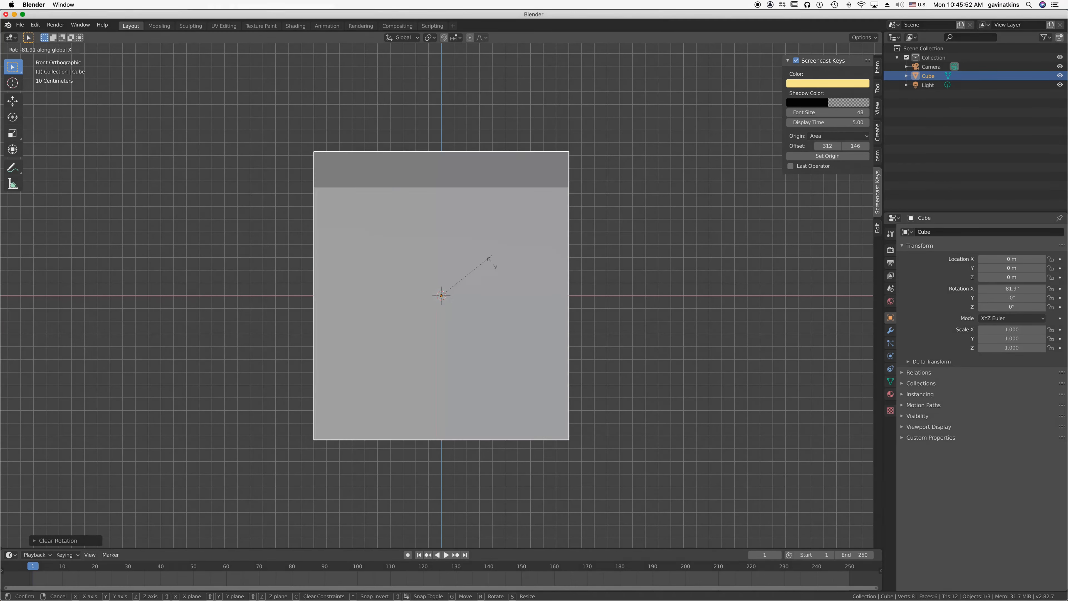
{"action": "left_click", "coordinate": [509, 269]}
{"action": "scroll", "coordinate": [533, 330], "scroll_direction": "down", "scroll_amount": 4}
{"action": "scroll", "coordinate": [534, 330], "scroll_direction": "down", "scroll_amount": 4}
{"action": "middle_click_drag", "start_coordinate": [533, 330], "coordinate": [531, 331]}
{"action": "key", "text": "r"}
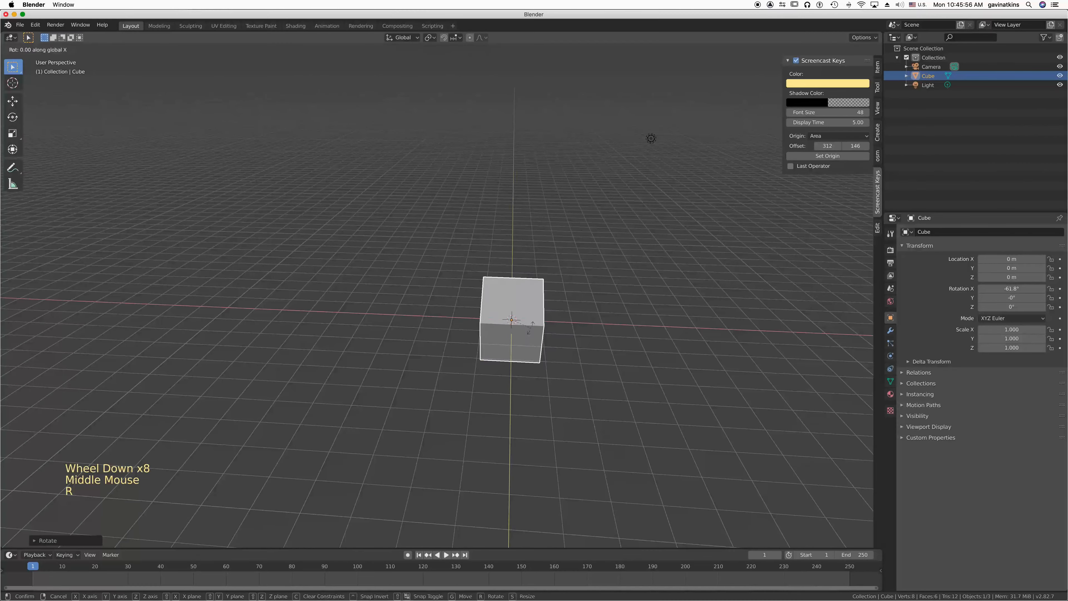
{"action": "left_click", "coordinate": [509, 352]}
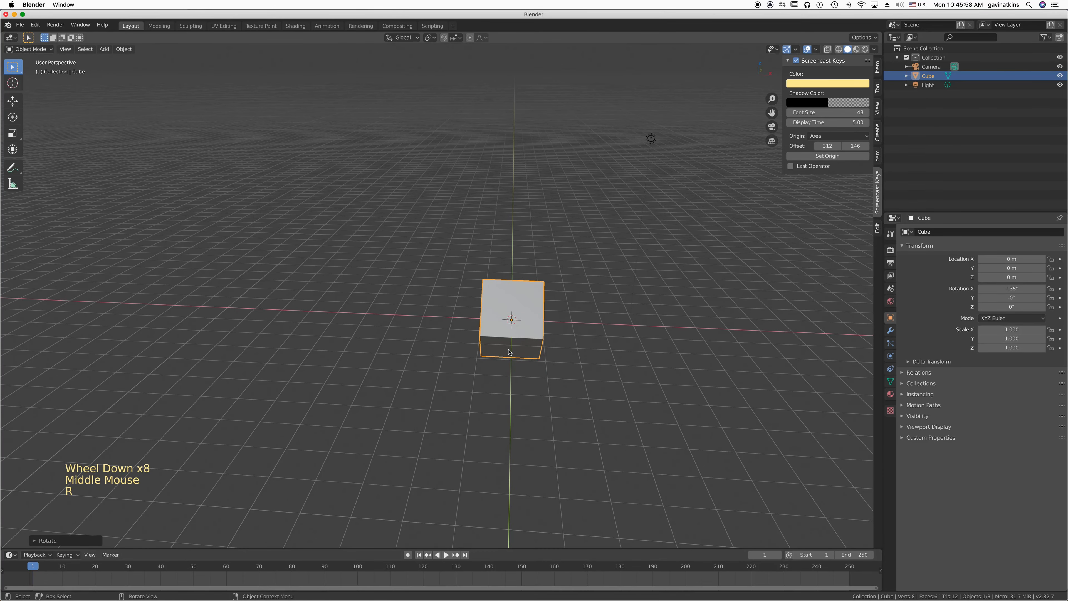
{"action": "key", "text": "alt+r"}
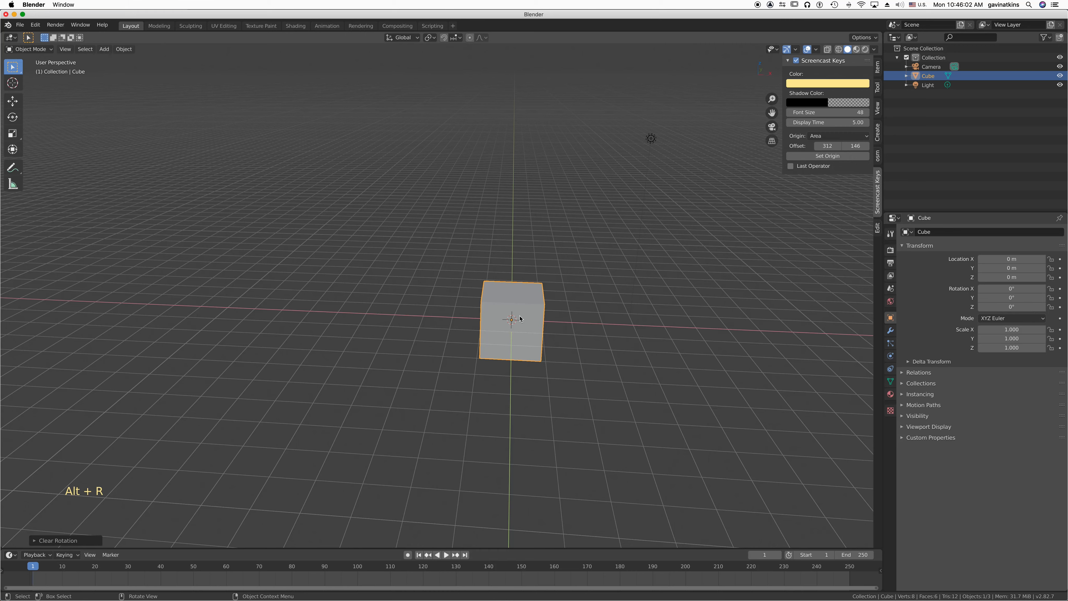
Rotate the cube about the global Y axis to about -17.7° and clear its rotation
{"action": "key", "text": "r"}
{"action": "key", "text": "y"}
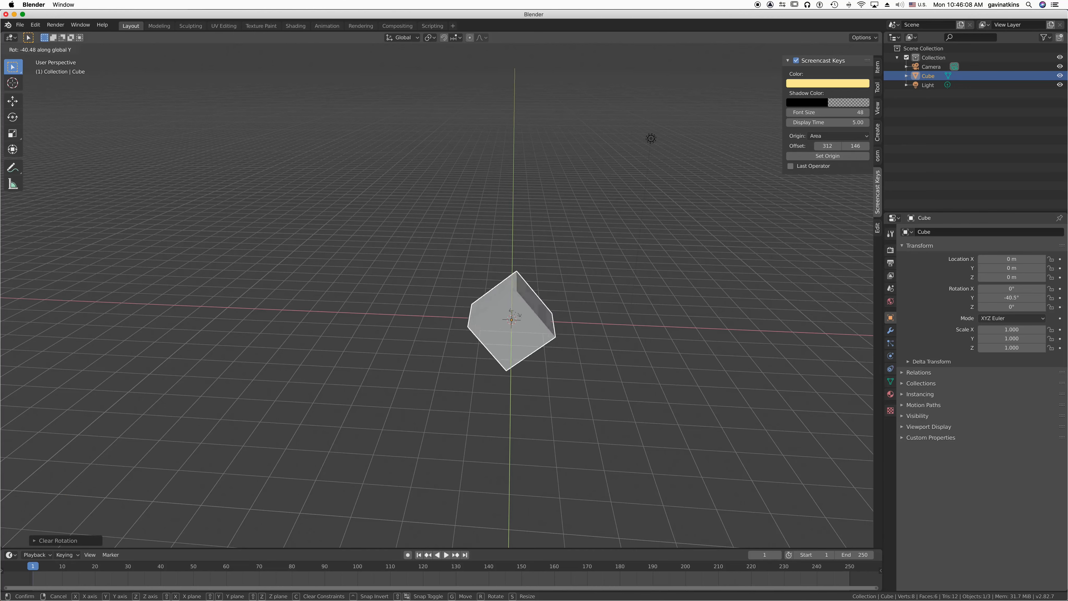
{"action": "left_click", "coordinate": [522, 315]}
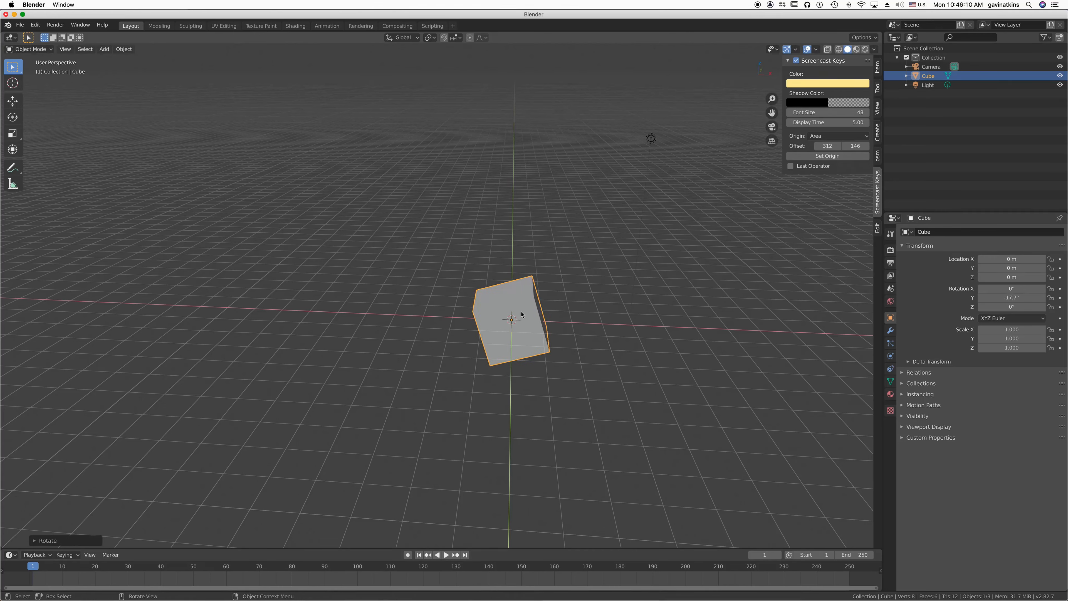
{"action": "key", "text": "alt"}
{"action": "key", "text": "alt+r"}
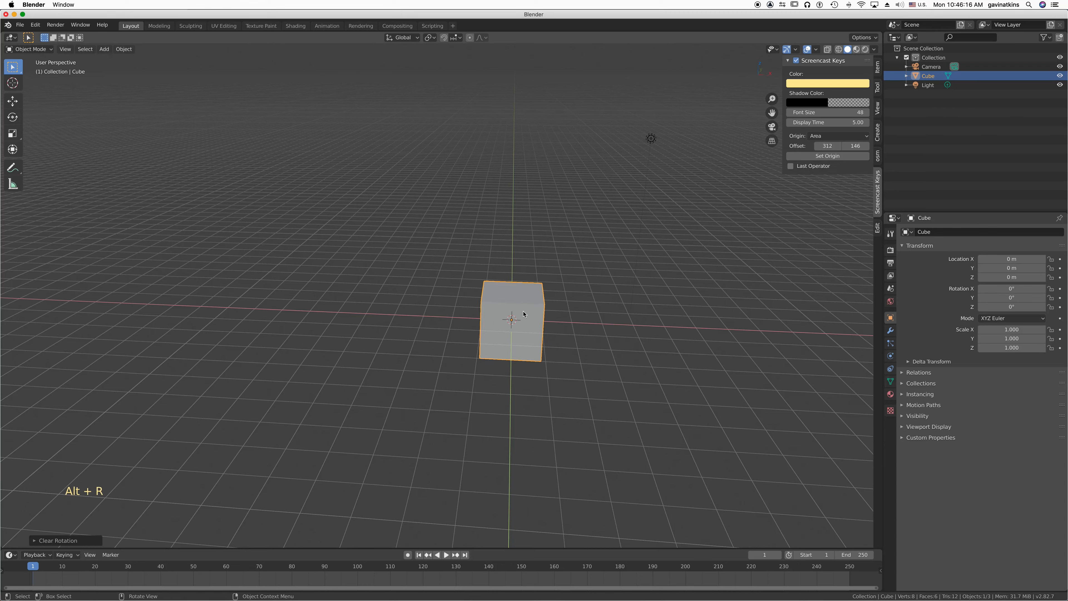
Select the cube and scale it uniformly to about 2.5
{"action": "left_click", "coordinate": [523, 314]}
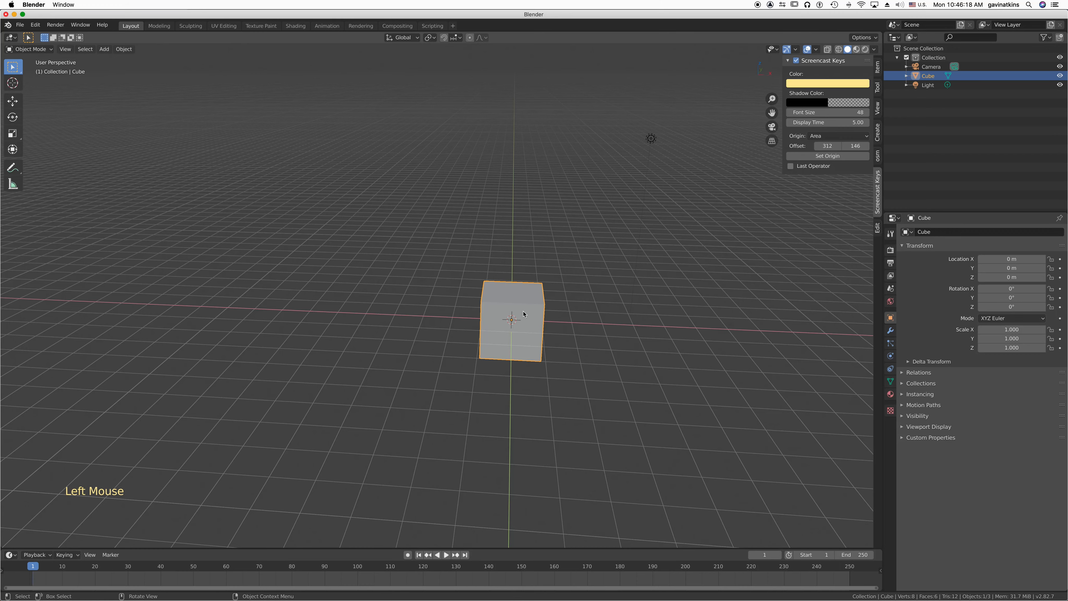
{"action": "key", "text": "s"}
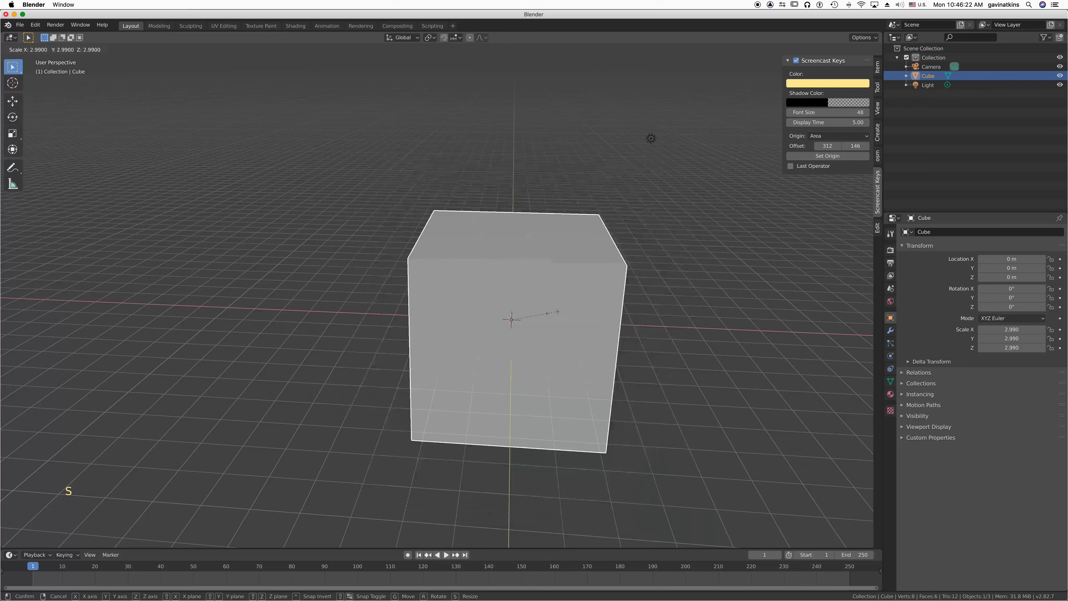
{"action": "left_click", "coordinate": [546, 314]}
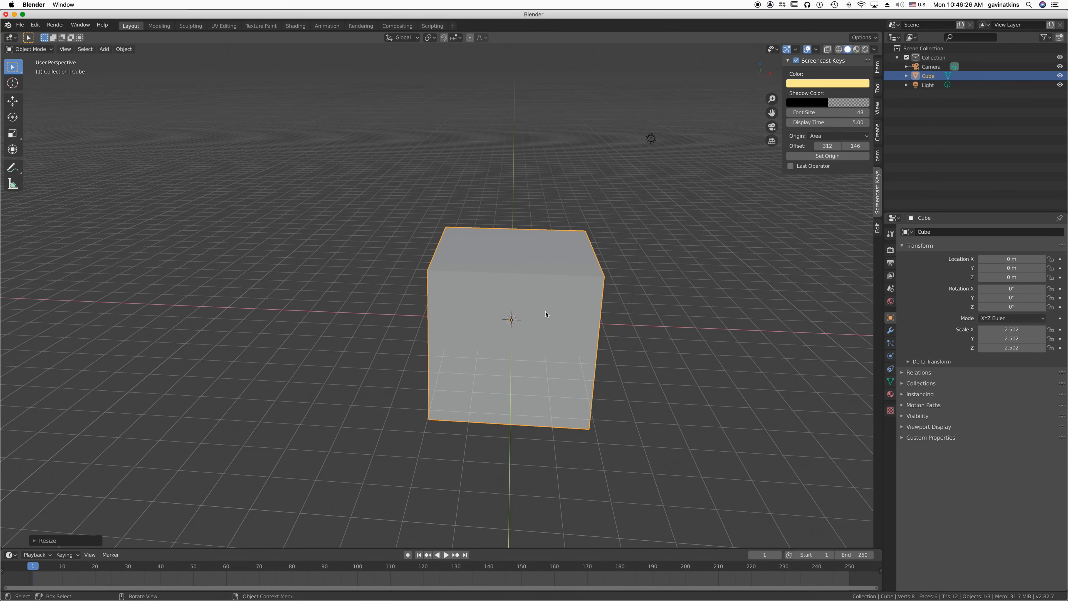
Scale the cube along single global axes, to about 4.6 in Z, 5.65 in Y and 4.02 in X
{"action": "key", "text": "s"}
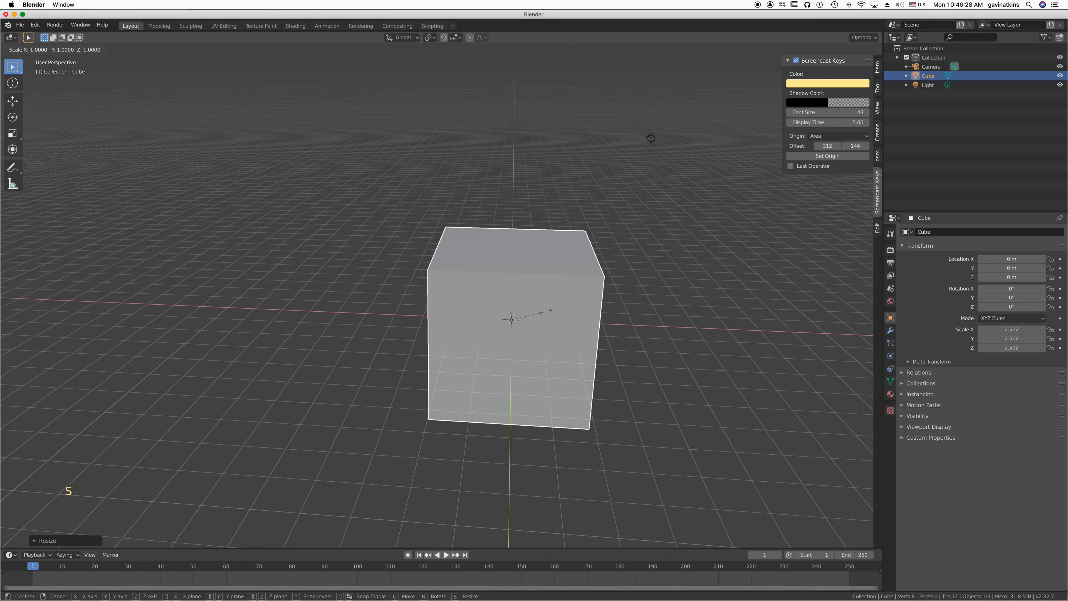
{"action": "key", "text": "z"}
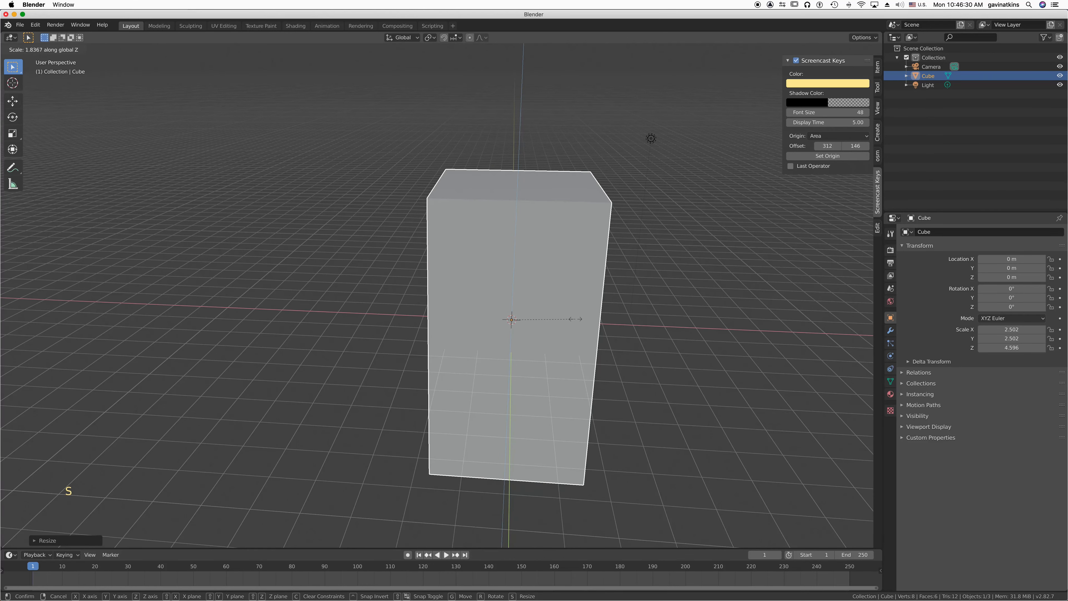
{"action": "left_click", "coordinate": [575, 318]}
{"action": "key", "text": "s"}
{"action": "key", "text": "y"}
{"action": "left_click", "coordinate": [657, 329]}
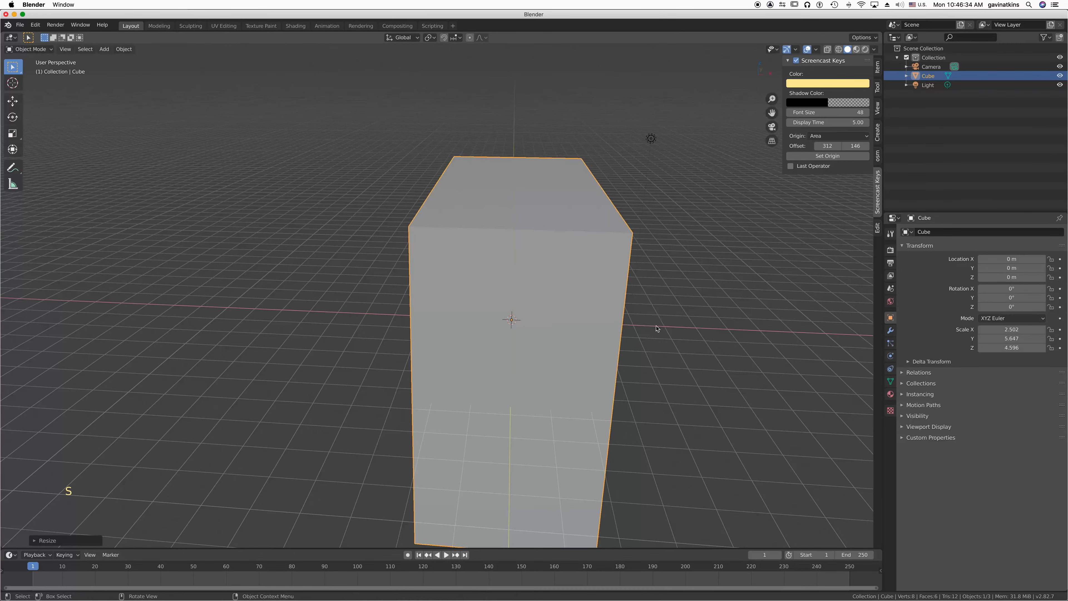
{"action": "key", "text": "s"}
{"action": "key", "text": "x"}
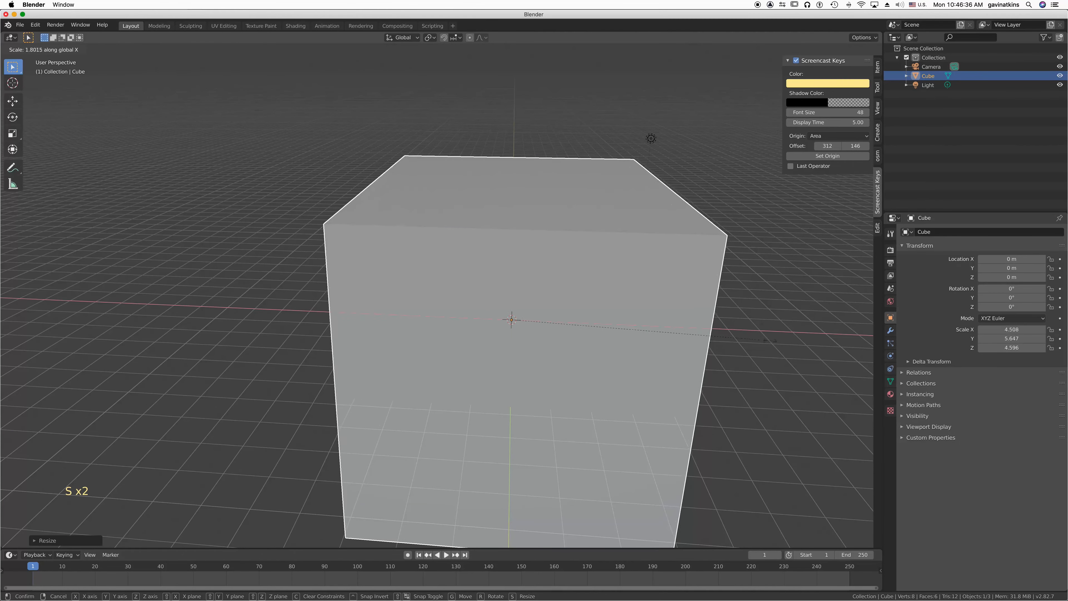
{"action": "left_click", "coordinate": [743, 340]}
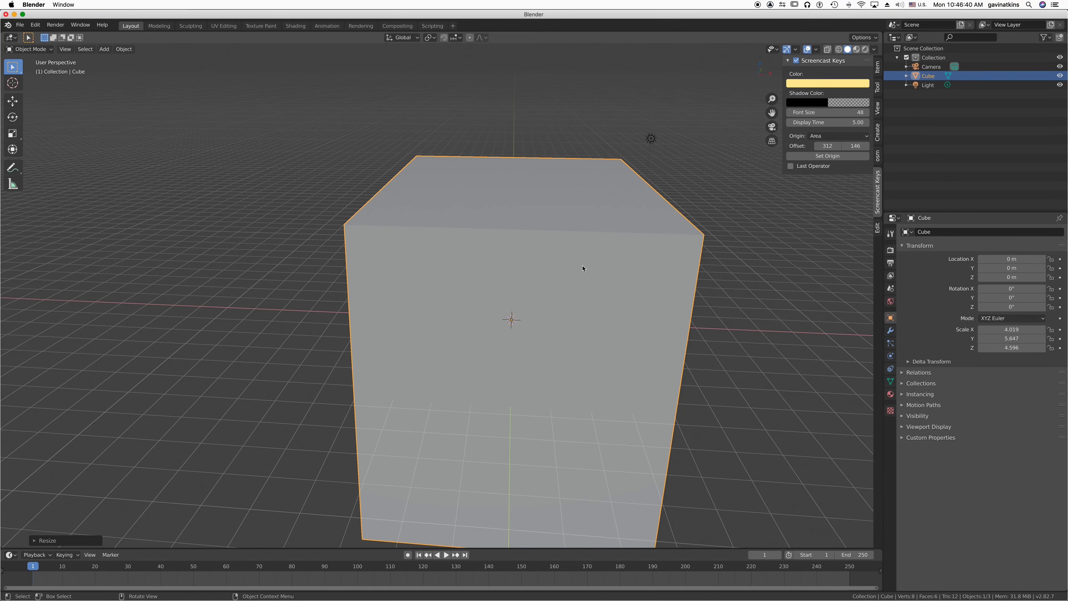
Clear the cube's scale and rotation
{"action": "key", "text": "alt"}
{"action": "key", "text": "alt+s"}
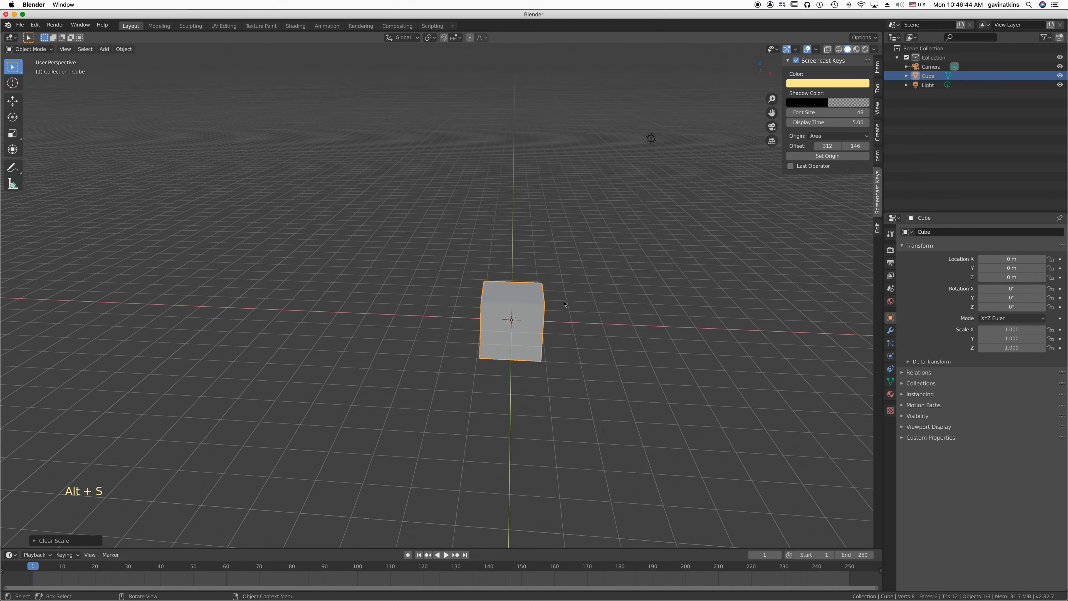
{"action": "key", "text": "alt+r"}
Move the cube freely to about X -1.36 m, Y 0.4 m, Z 1.45 m and clear its location
{"action": "key", "text": "g"}
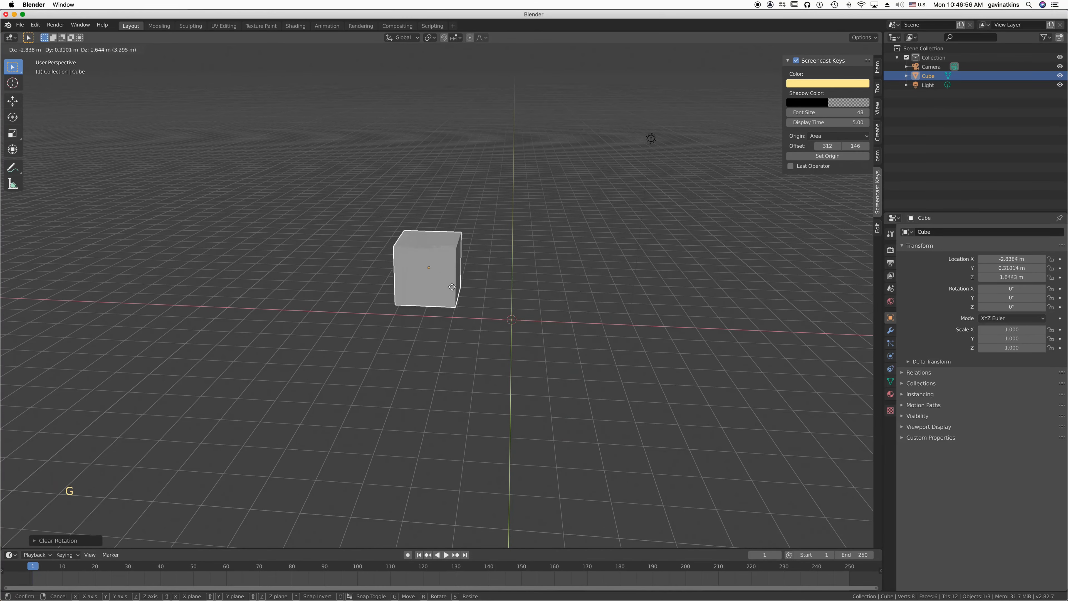
{"action": "left_click", "coordinate": [501, 271]}
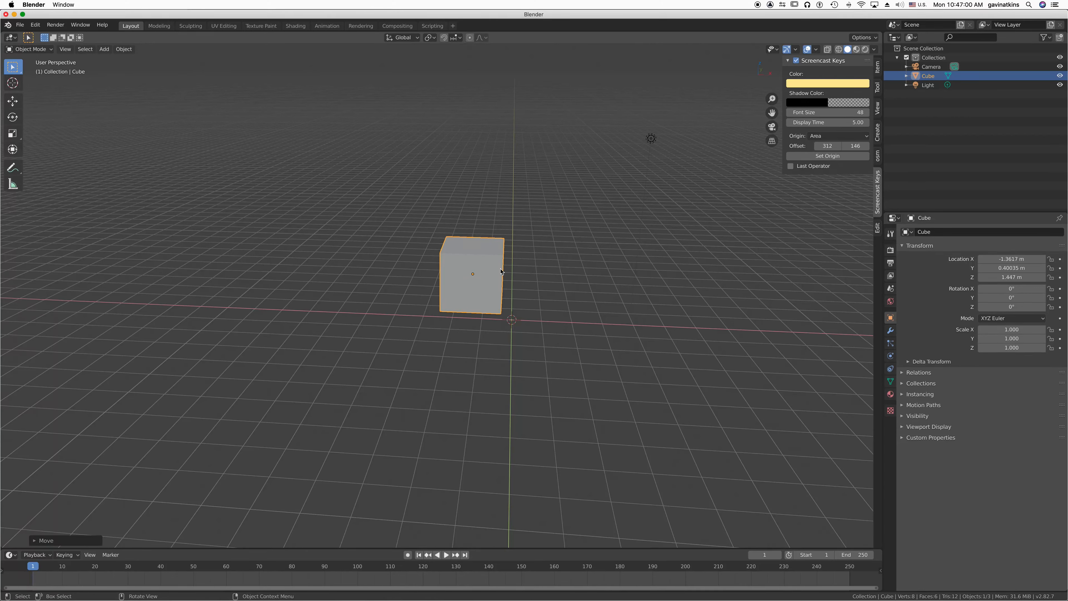
{"action": "key", "text": "alt"}
{"action": "key", "text": "alt+g"}
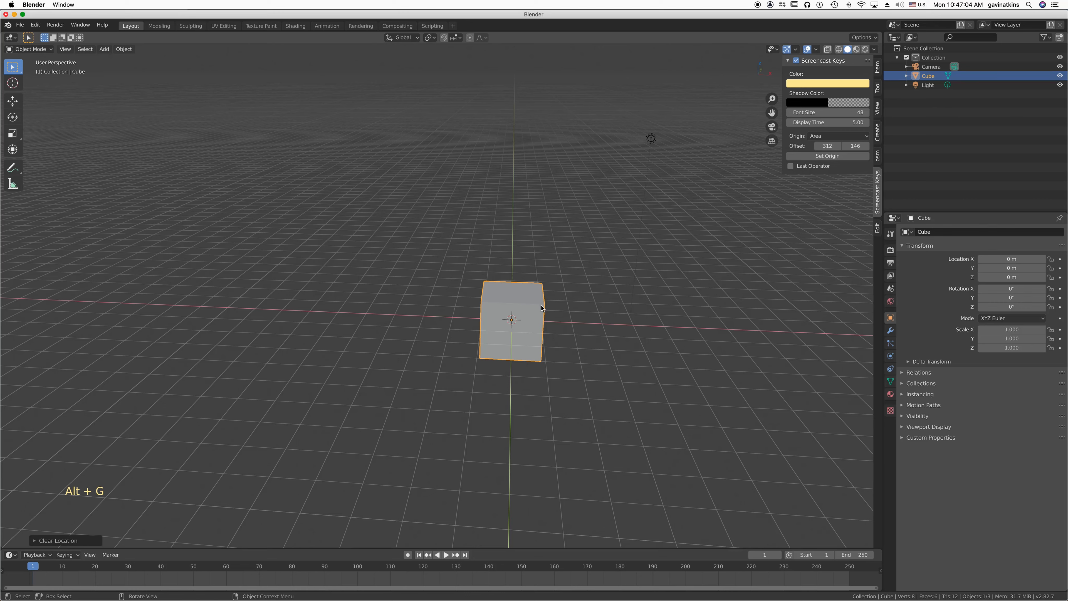
Try constraining the cube's move to the global Y and X axes, and place it at about -4.13 m along global Z
{"action": "key", "text": "g"}
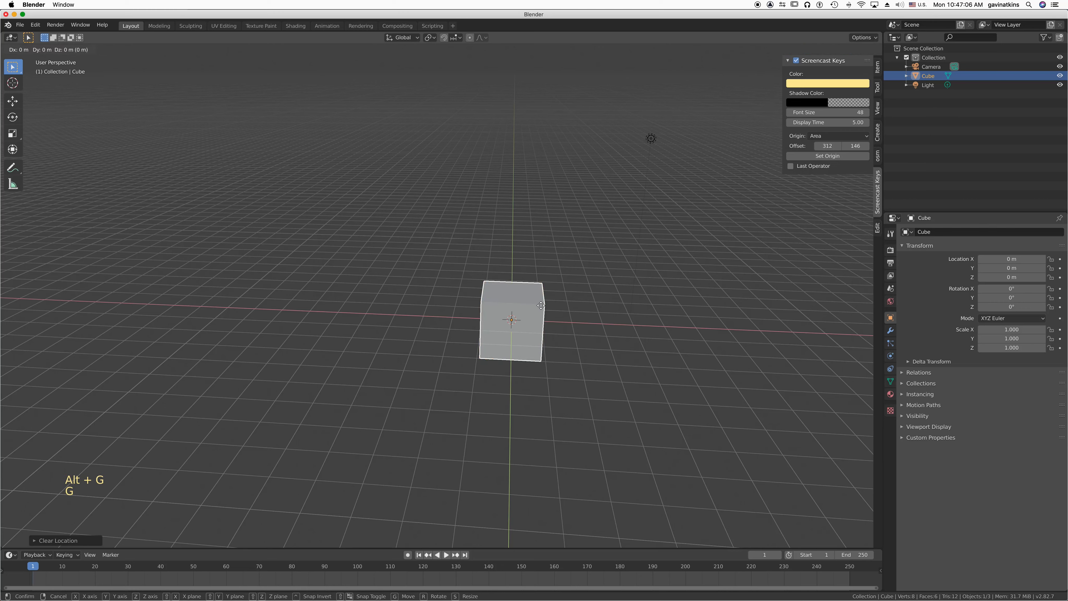
{"action": "key", "text": "y"}
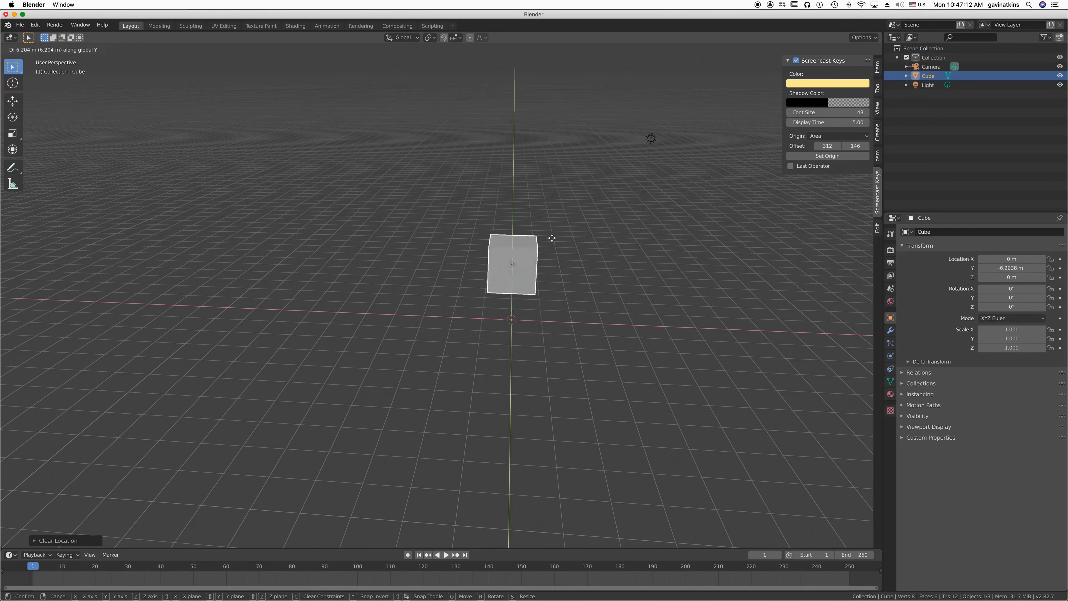
{"action": "key", "text": "x"}
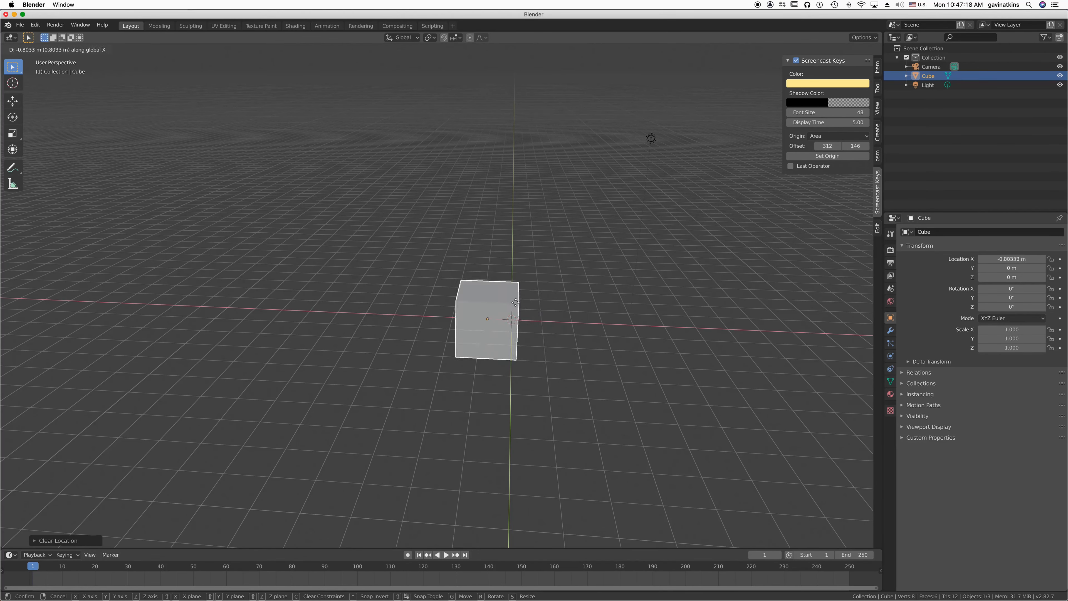
{"action": "key", "text": "z"}
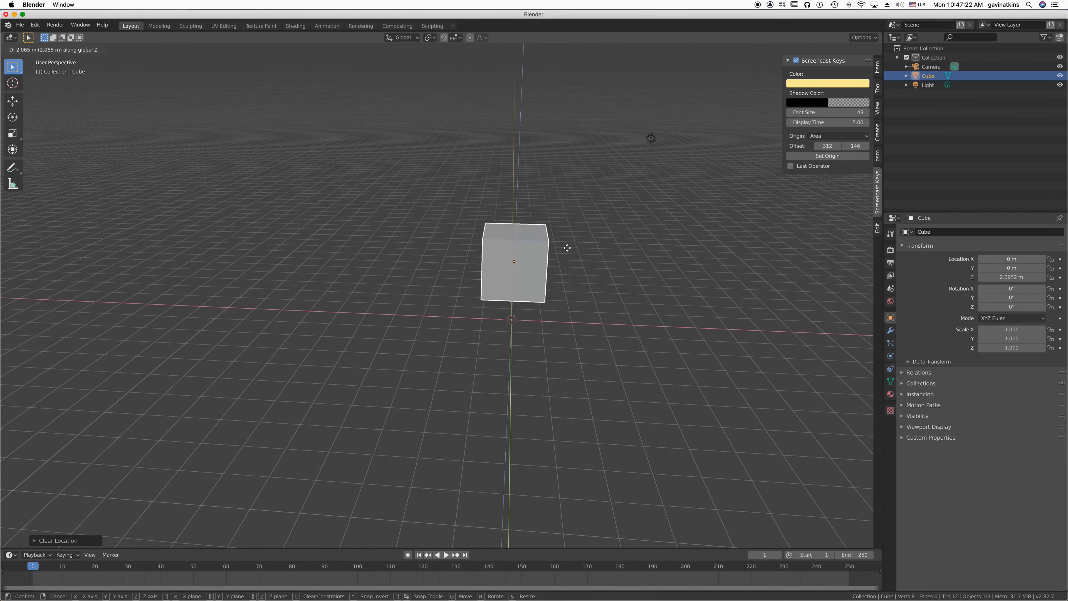
{"action": "left_click", "coordinate": [578, 416]}
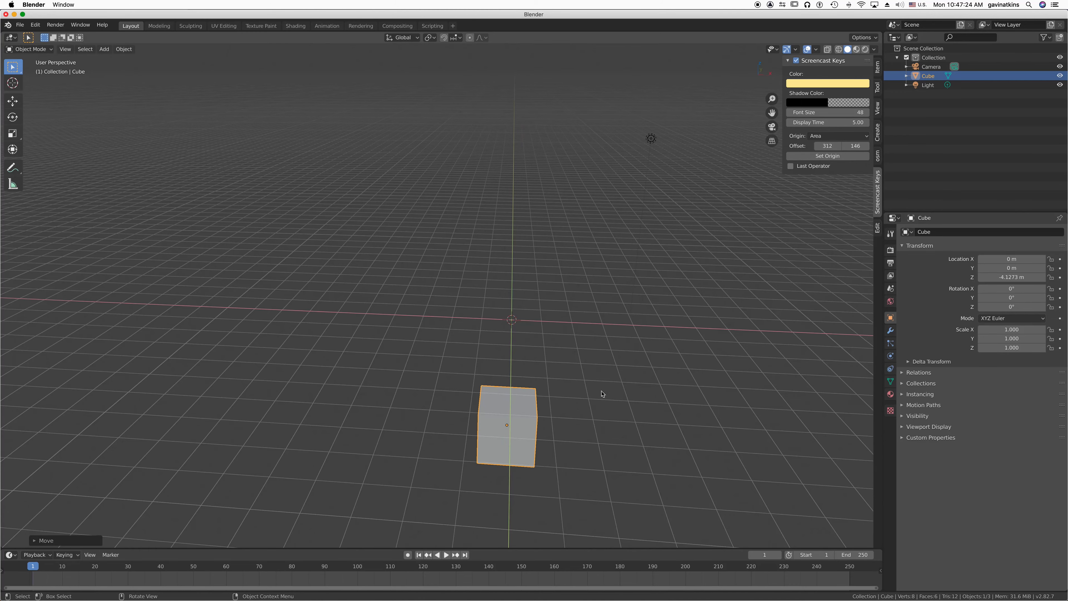
Clear the cube's location to return it to the world origin
{"action": "mouse_move", "coordinate": [601, 393]}
{"action": "middle_mouse_down"}
{"action": "mouse_move", "coordinate": [617, 365]}
{"action": "mouse_move", "coordinate": [584, 378]}
{"action": "mouse_move", "coordinate": [592, 383]}
{"action": "middle_mouse_up"}
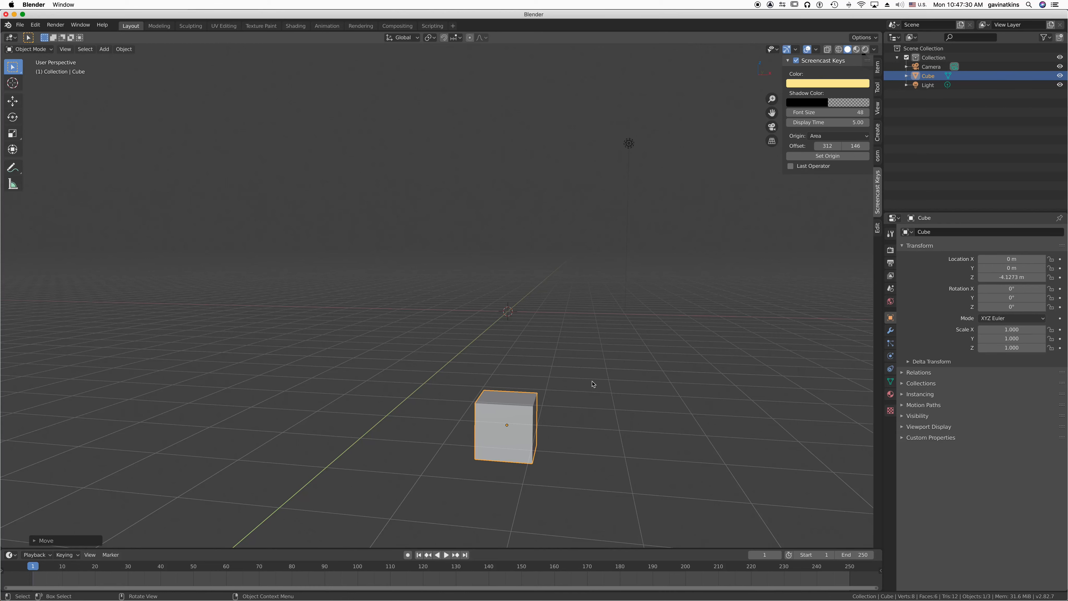
{"action": "key", "text": "alt"}
{"action": "key", "text": "alt+g"}
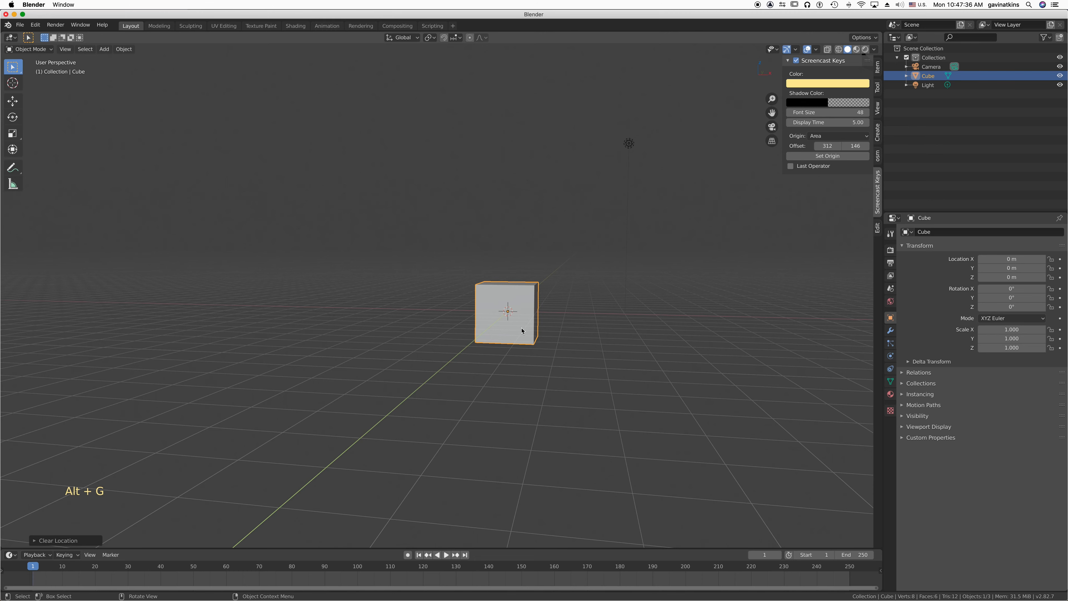
{"action": "middle_click_drag", "start_coordinate": [522, 331], "coordinate": [527, 329]}
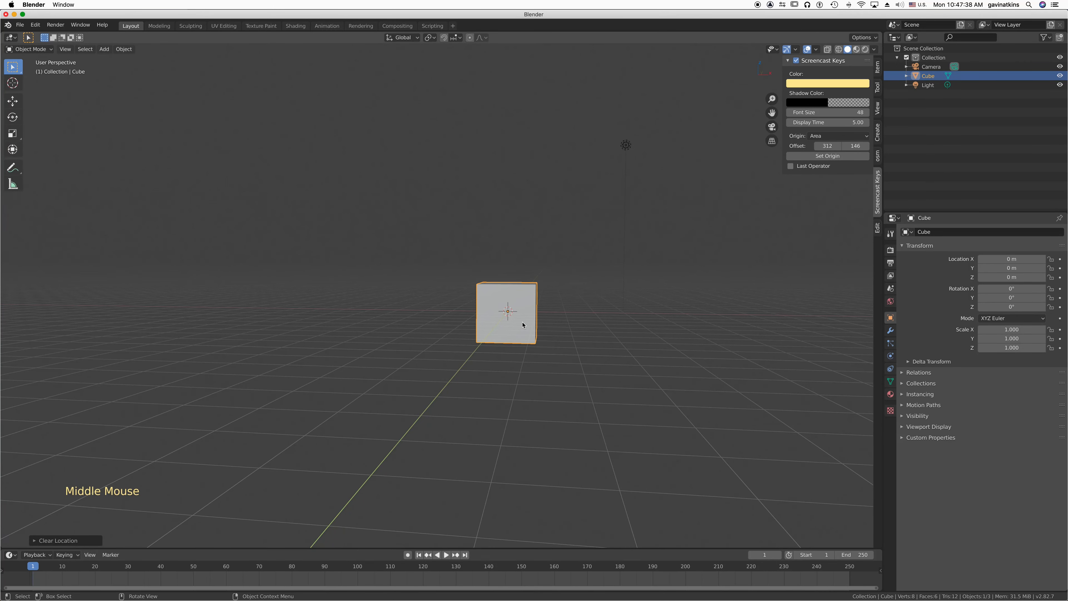
{"action": "scroll", "coordinate": [523, 324], "scroll_direction": "down", "scroll_amount": 2}
{"action": "scroll", "coordinate": [523, 325], "scroll_direction": "up", "scroll_amount": 5}
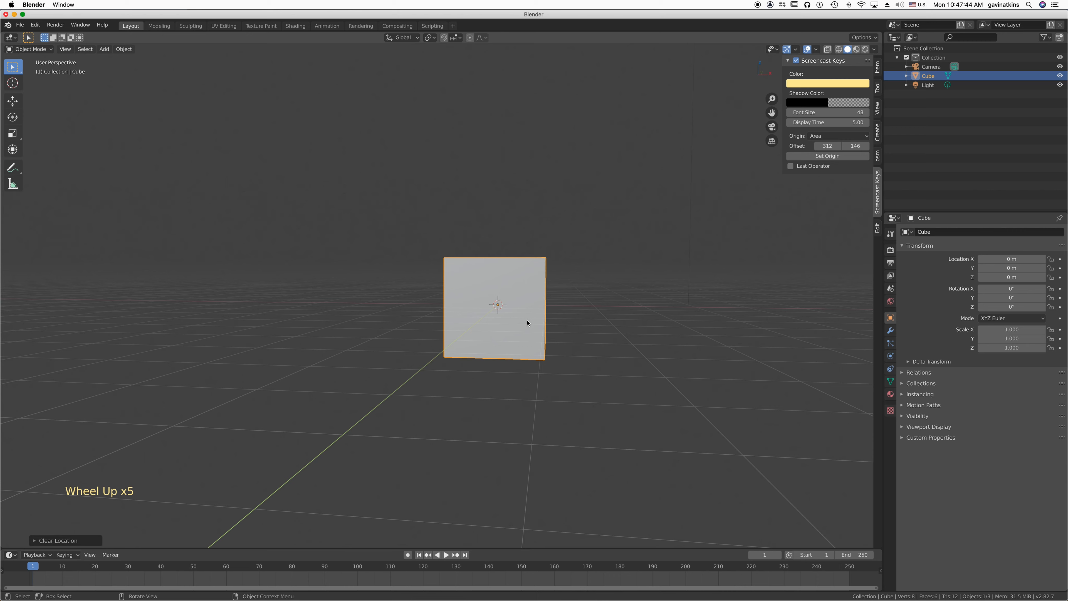
Rotate the cube around the global Z axis to a Z rotation of about -54.7°
{"action": "scroll", "coordinate": [509, 323], "scroll_direction": "down", "scroll_amount": 4}
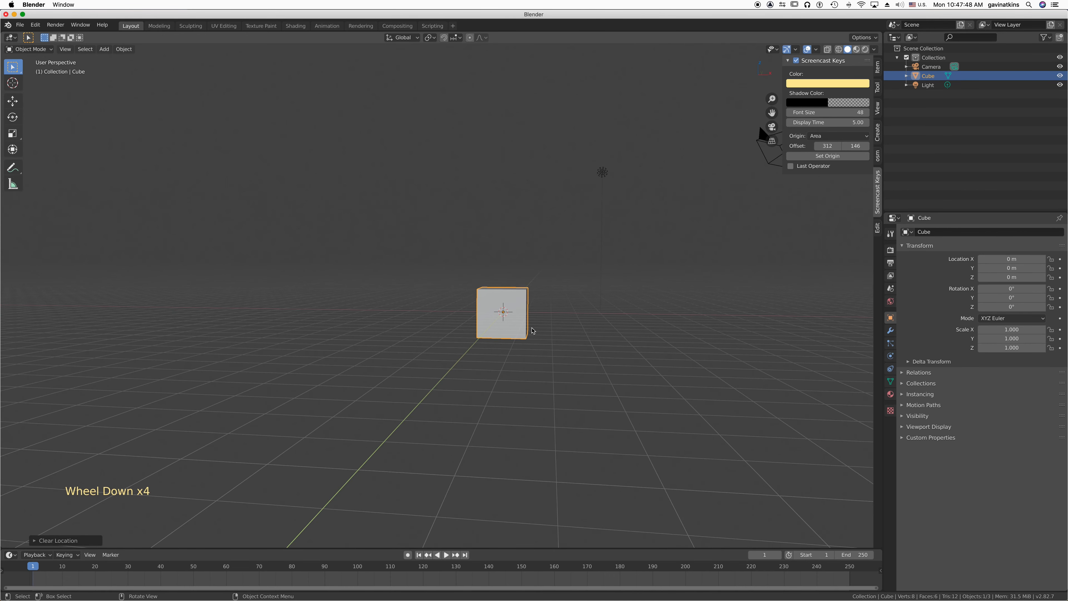
{"action": "left_click", "coordinate": [520, 320]}
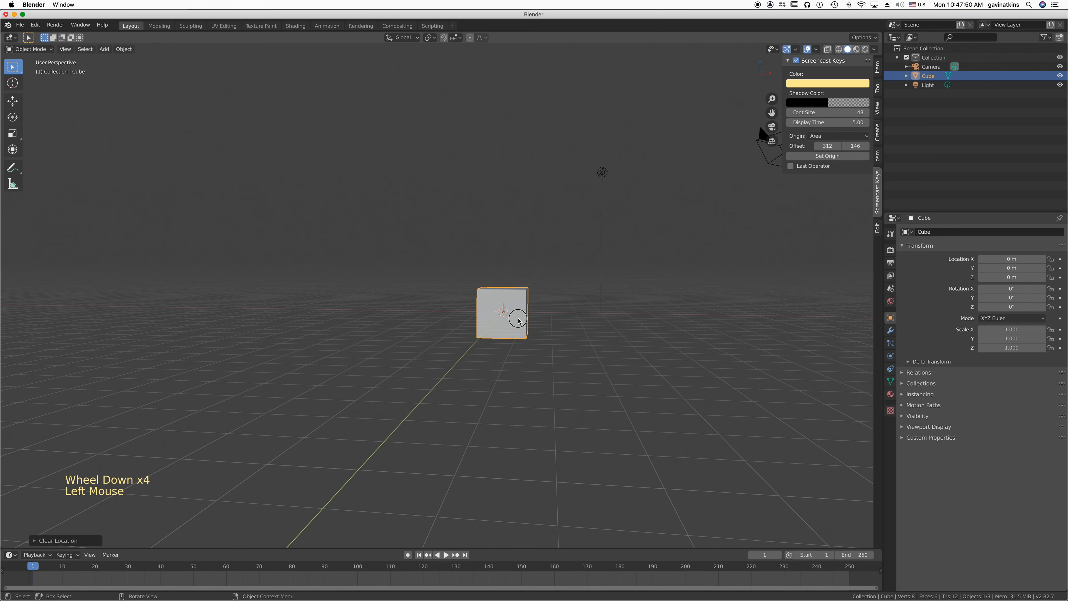
{"action": "key", "text": "r"}
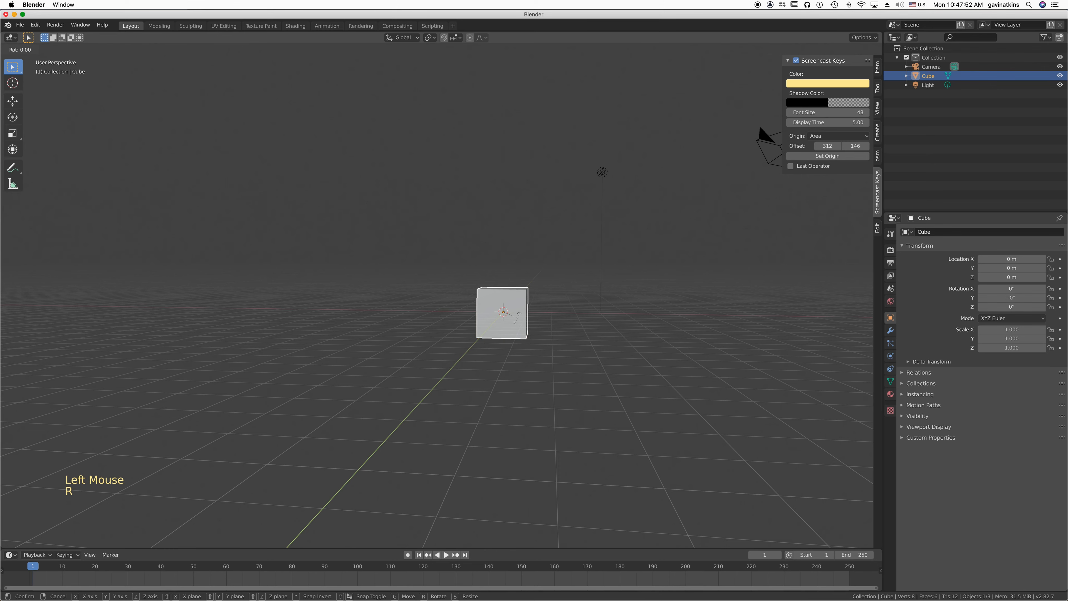
{"action": "key", "text": "z"}
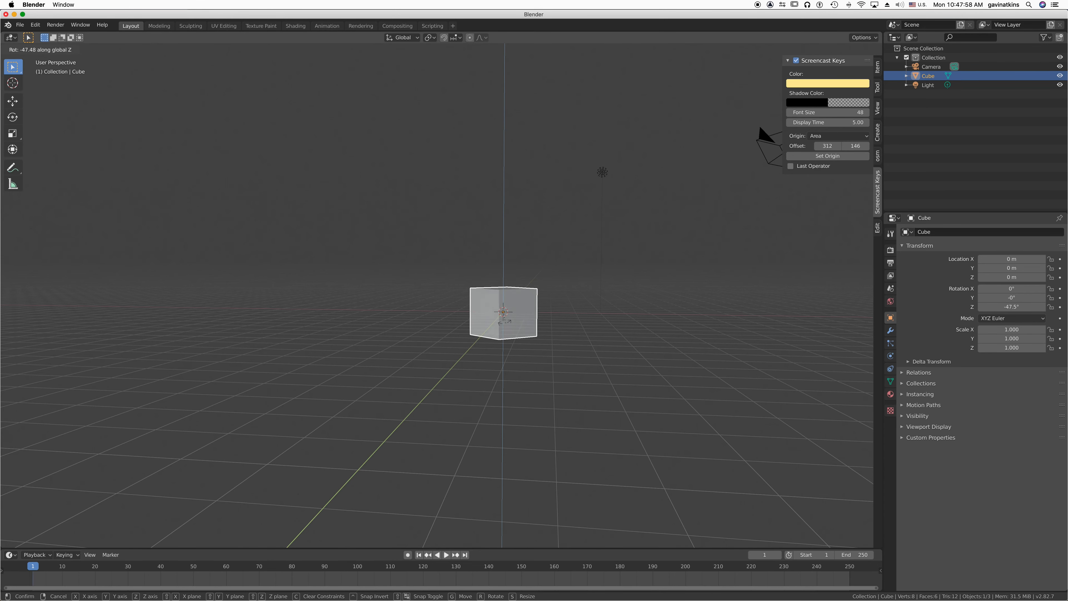
{"action": "left_click", "coordinate": [485, 325]}
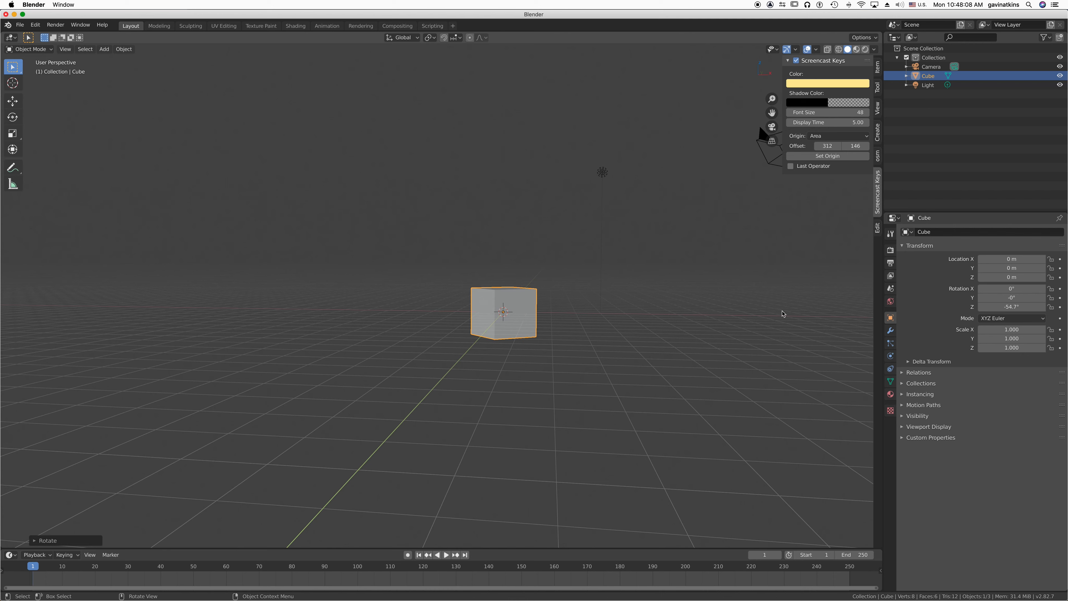
Rotate the cube a second time, again constrained to the global Z axis
{"action": "key", "text": "r"}
{"action": "key", "text": "z"}
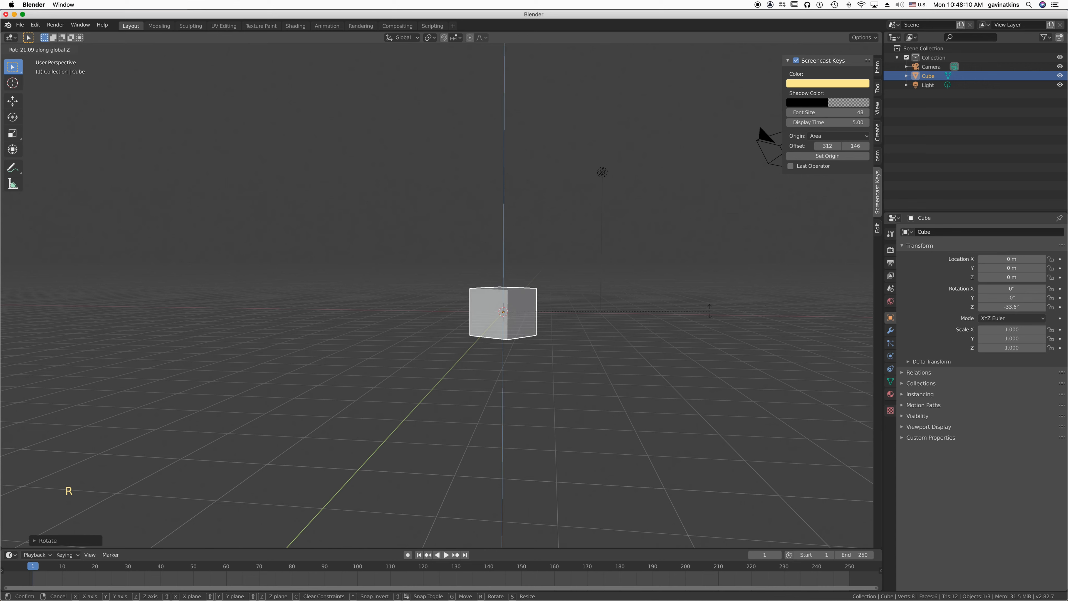